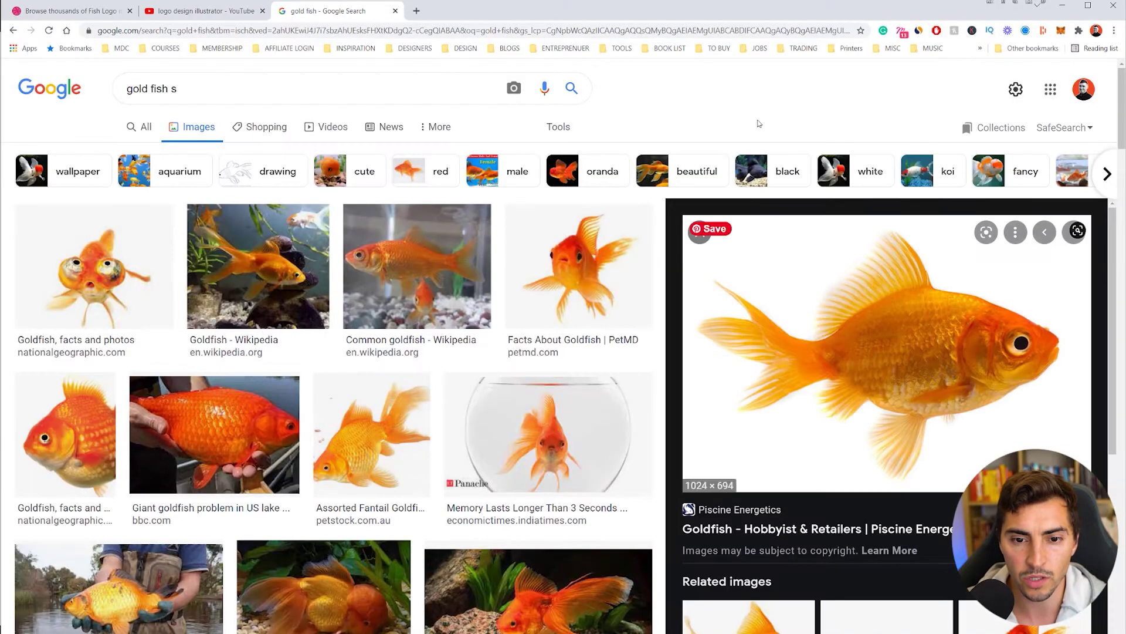
Copy the enlarged side-view goldfish image from the image search results.
{"action": "left_click", "coordinate": [98, 99]}
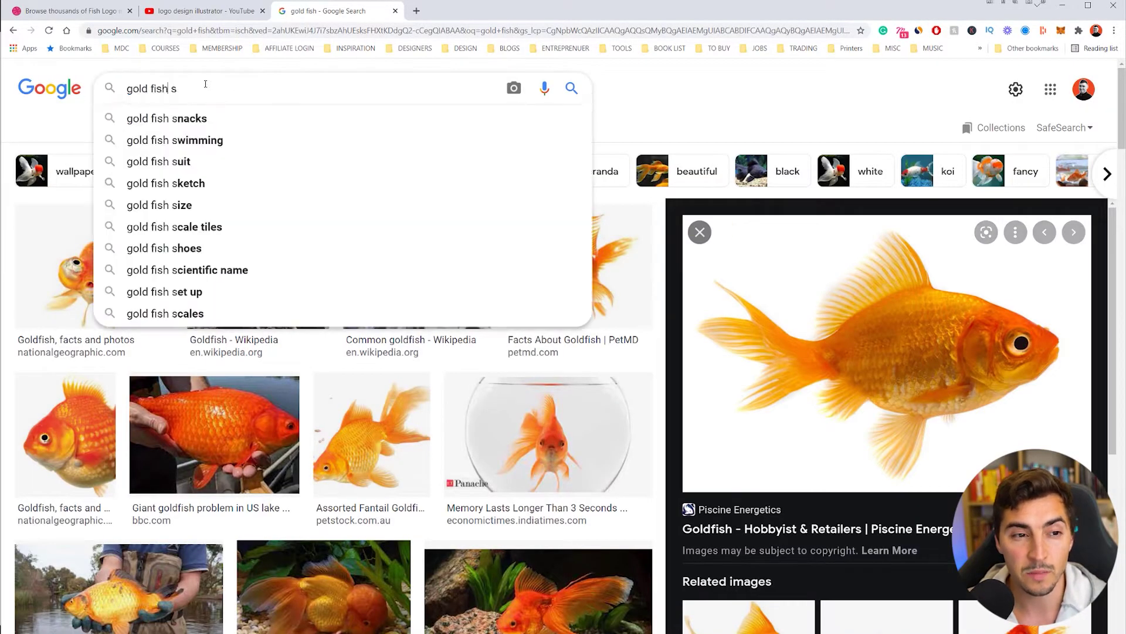
{"action": "left_click", "coordinate": [716, 115]}
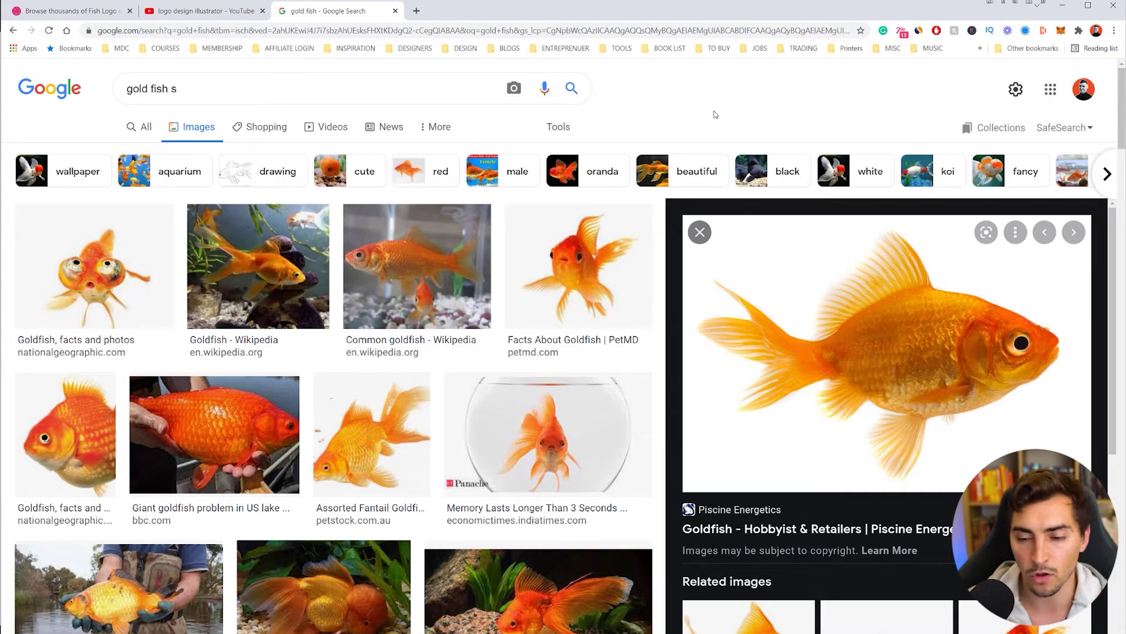
{"action": "right_click", "coordinate": [822, 332]}
{"action": "left_click", "coordinate": [870, 463]}
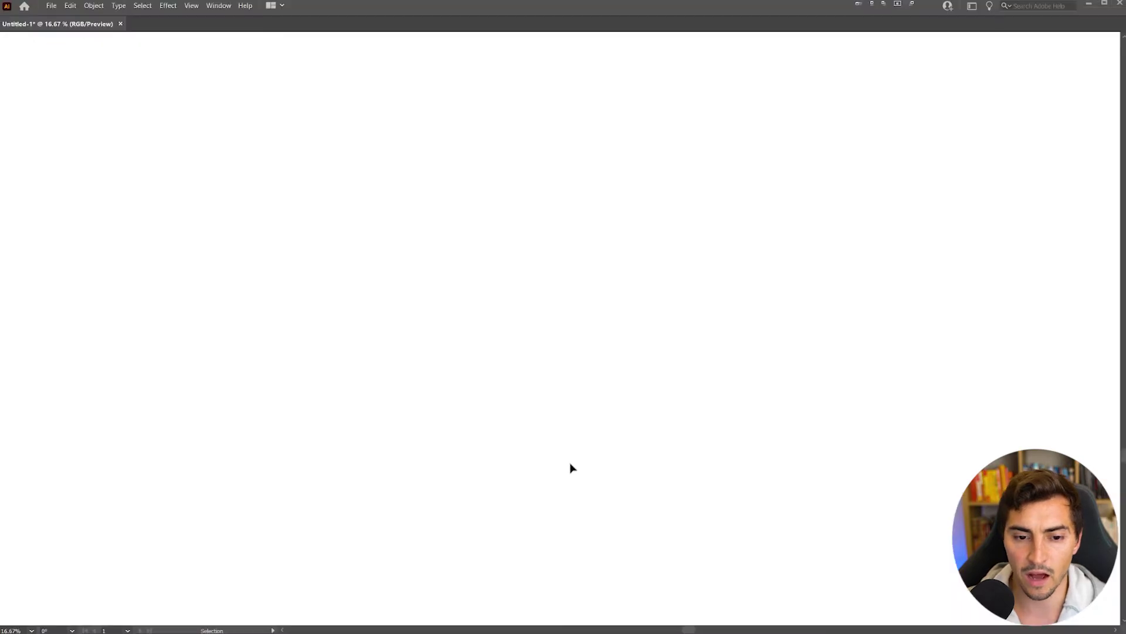
Switch to Illustrator, paste the goldfish image, place it left of the canvas centre and deselect it.
{"action": "key", "text": "ctrl+v"}
{"action": "key", "text": "v"}
{"action": "left_click_drag", "start_coordinate": [615, 289], "coordinate": [651, 233]}
{"action": "left_click_drag", "start_coordinate": [616, 314], "coordinate": [438, 322]}
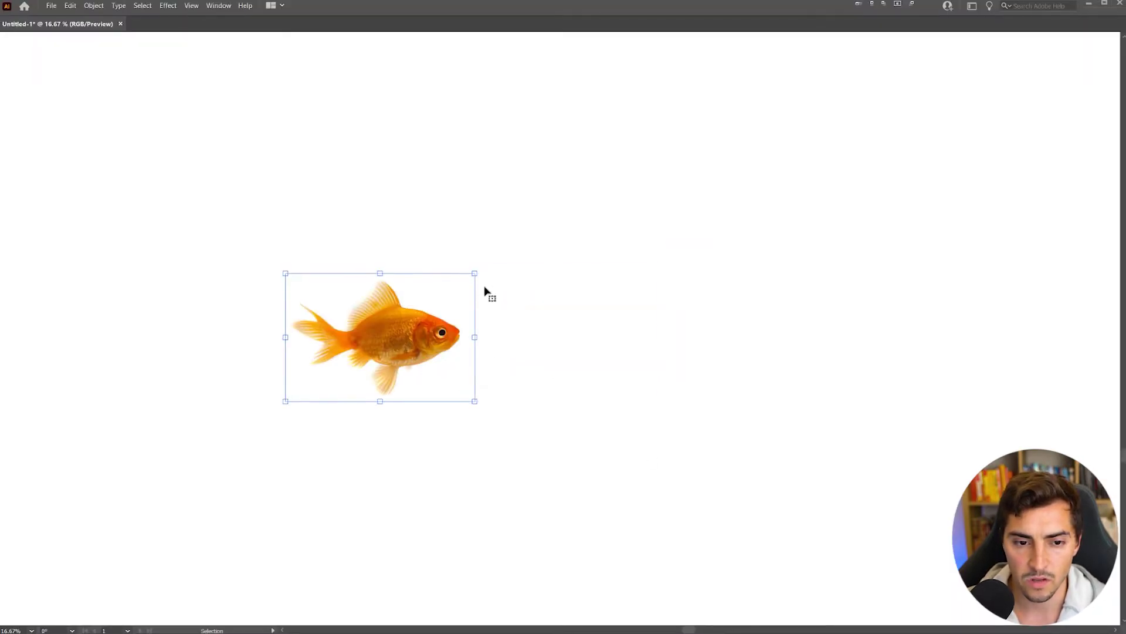
{"action": "left_click", "coordinate": [486, 288]}
Add the text "FISH" in capitals to the right of the goldfish image.
{"action": "scroll", "coordinate": [398, 359], "scroll_direction": "up", "scroll_amount": 1}
{"action": "left_click_drag", "start_coordinate": [628, 349], "coordinate": [534, 352]}
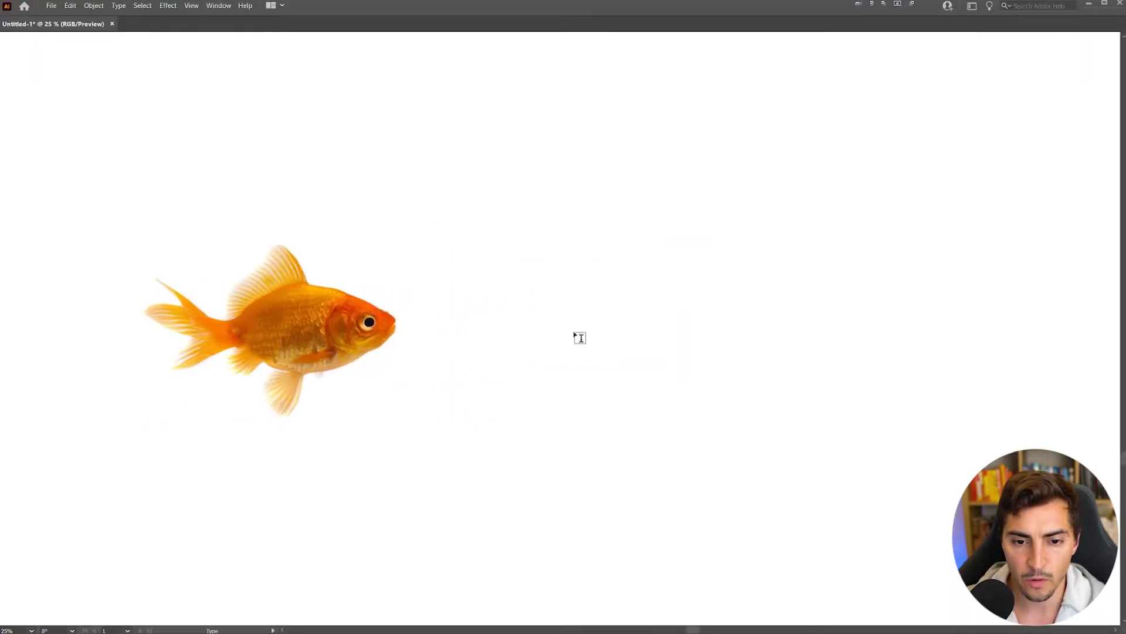
{"action": "left_click", "coordinate": [580, 338]}
{"action": "type", "text": "fish"}
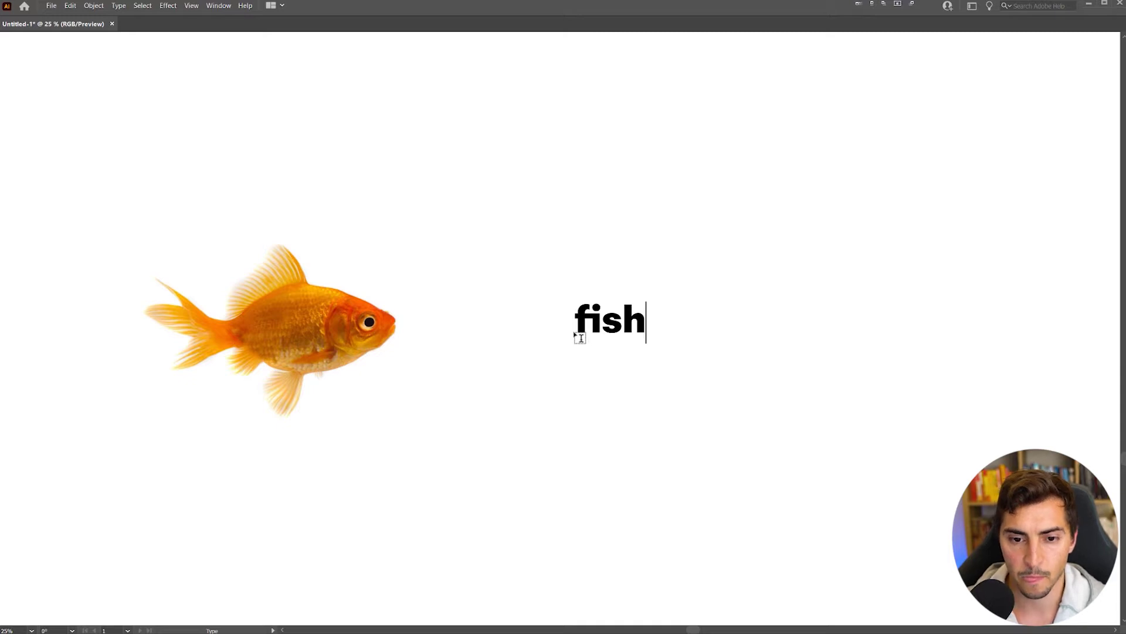
{"action": "key", "text": "ctrl+a"}
{"action": "type", "text": "FISH"}
{"action": "key", "text": "Escape"}
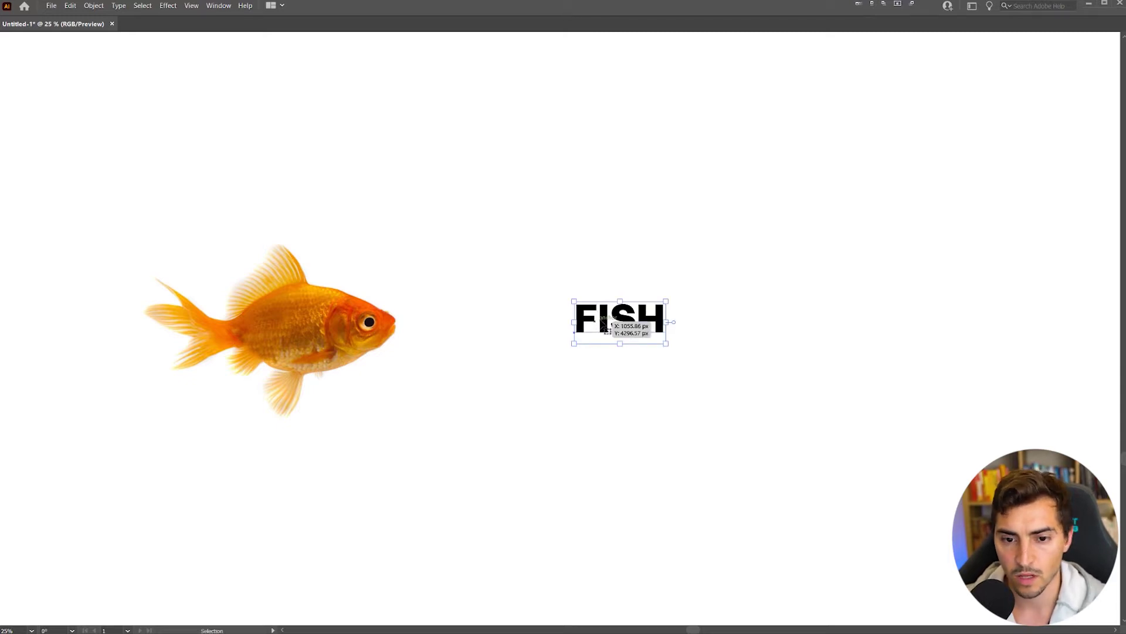
Scale up the FISH text and inspect its letterforms up close.
{"action": "left_click_drag", "start_coordinate": [666, 300], "coordinate": [684, 292]}
{"action": "left_click_drag", "start_coordinate": [631, 305], "coordinate": [484, 252]}
{"action": "scroll", "coordinate": [485, 252], "scroll_direction": "up", "scroll_amount": 3}
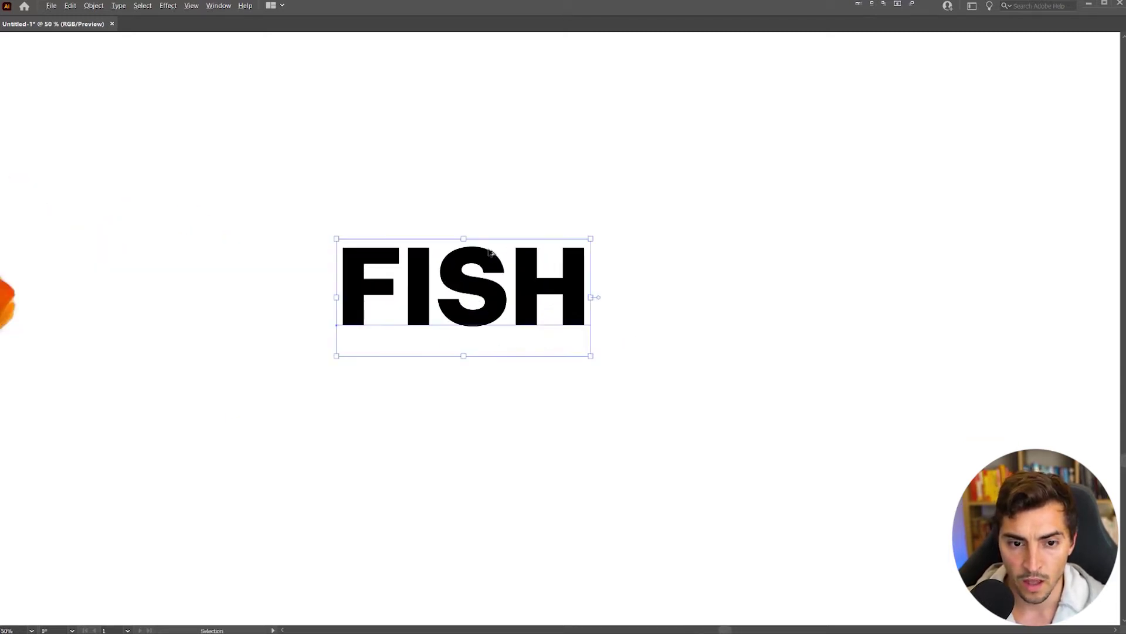
{"action": "scroll", "coordinate": [456, 234], "scroll_direction": "down", "scroll_amount": 1}
{"action": "scroll", "coordinate": [452, 270], "scroll_direction": "up", "scroll_amount": 2}
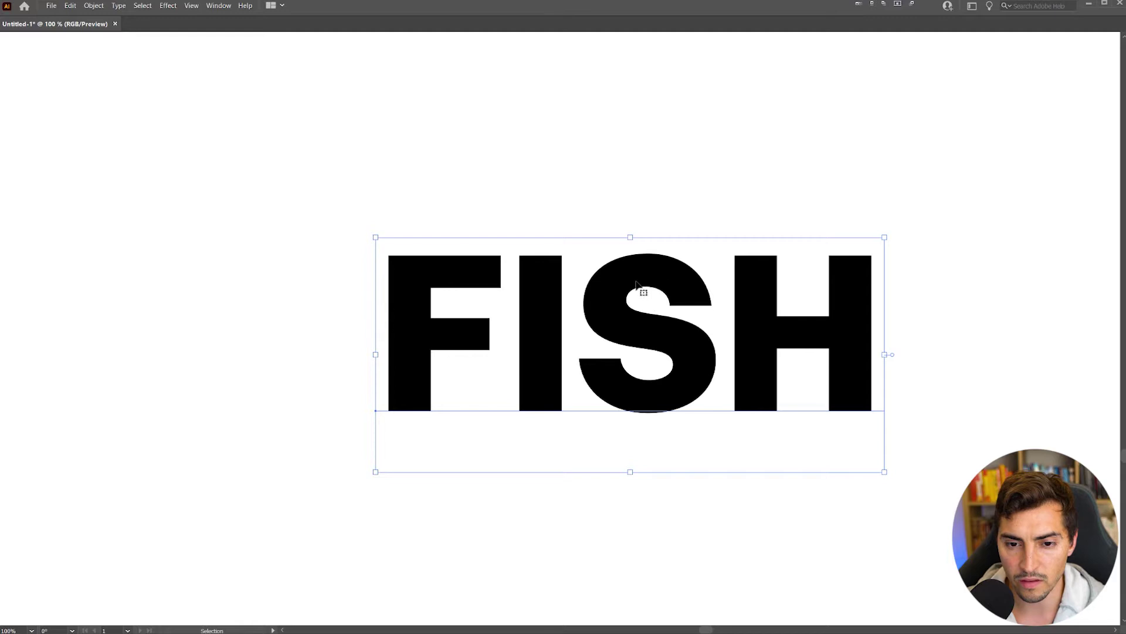
{"action": "scroll", "coordinate": [679, 310], "scroll_direction": "up", "scroll_amount": 1}
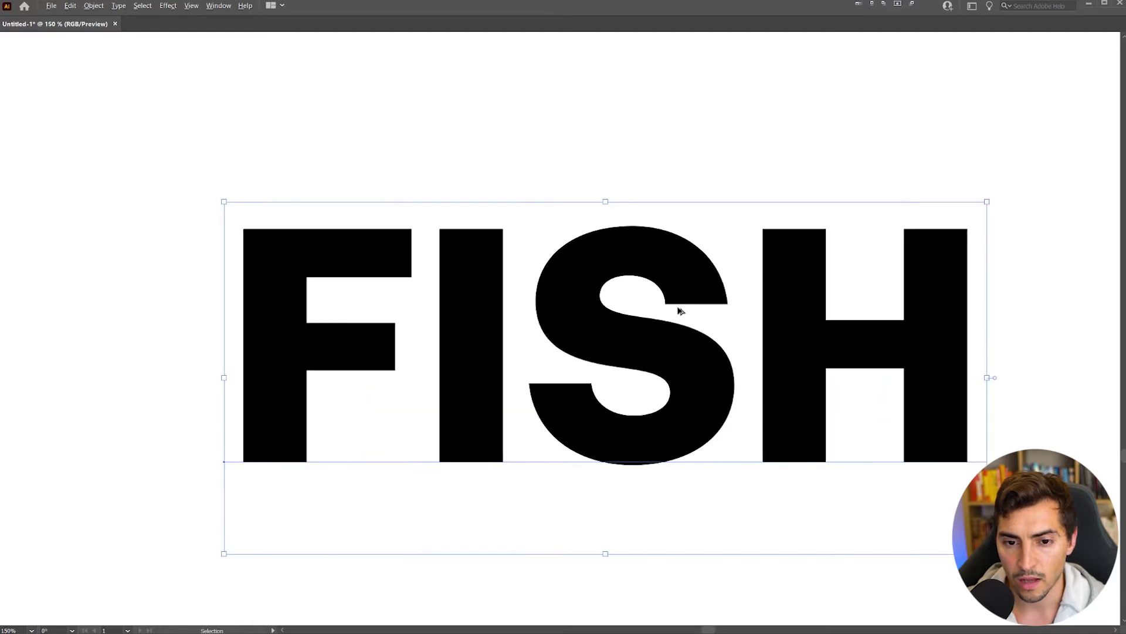
Move the FISH text up, duplicate it directly below and enlarge the copy.
{"action": "scroll", "coordinate": [640, 283], "scroll_direction": "down", "scroll_amount": 5}
{"action": "left_click_drag", "start_coordinate": [637, 288], "coordinate": [608, 206]}
{"action": "left_click_drag", "start_coordinate": [619, 204], "coordinate": [621, 329]}
{"action": "left_click_drag", "start_coordinate": [694, 303], "coordinate": [722, 280]}
{"action": "scroll", "coordinate": [700, 325], "scroll_direction": "up", "scroll_amount": 1}
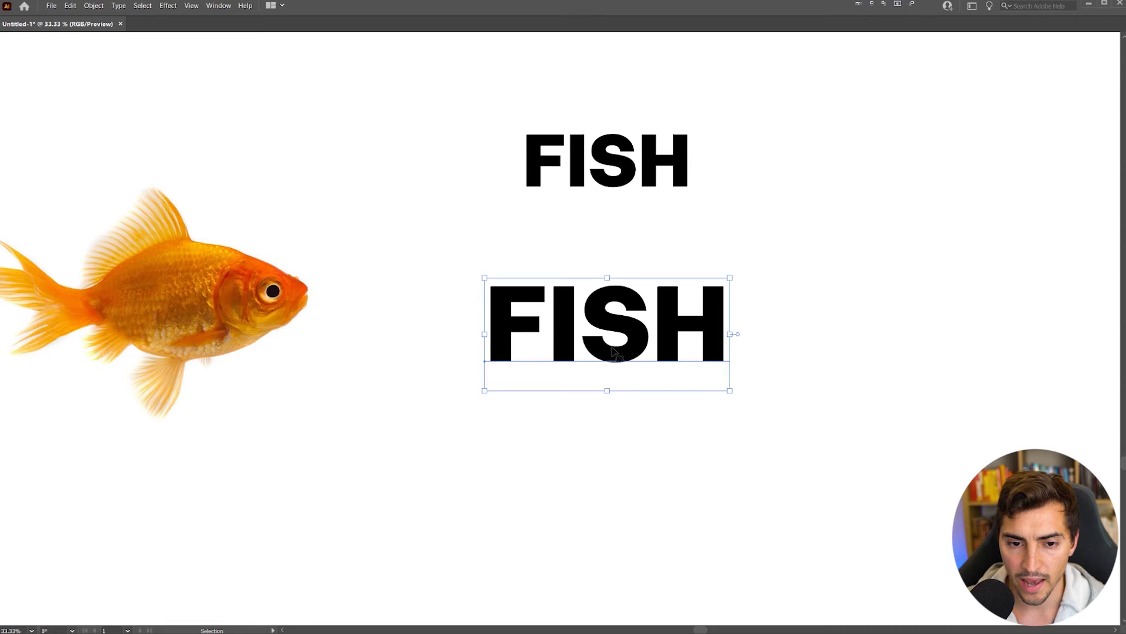
Convert the lower FISH text to outlines.
{"action": "left_click", "coordinate": [125, 7]}
{"action": "left_click", "coordinate": [199, 168]}
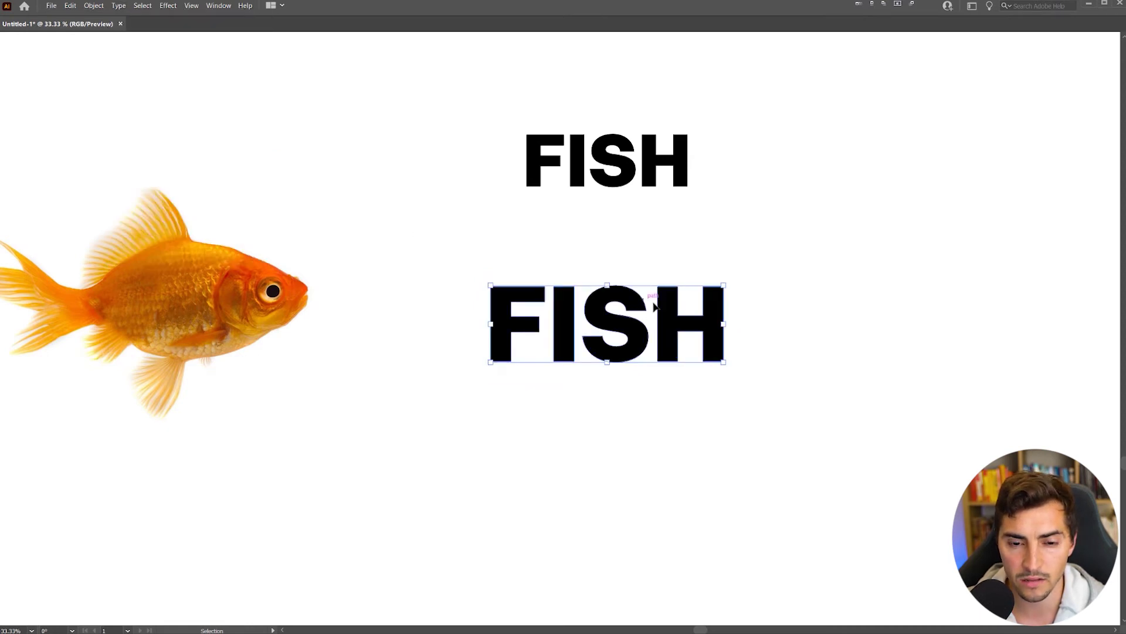
{"action": "scroll", "coordinate": [655, 306], "scroll_direction": "up", "scroll_amount": 2}
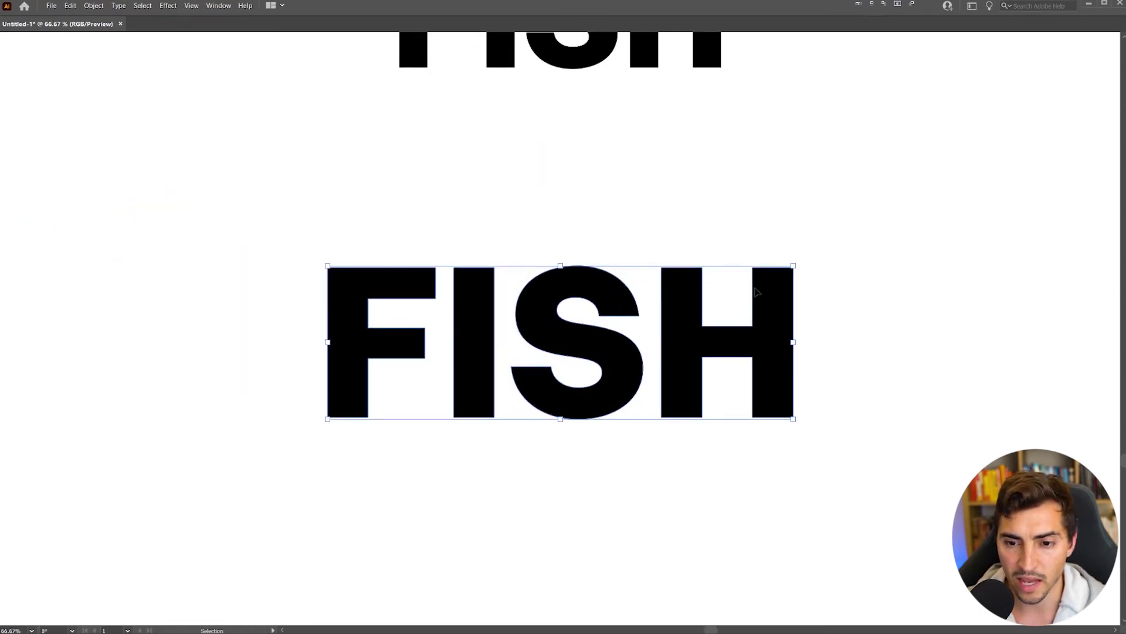
{"action": "left_click_drag", "start_coordinate": [757, 292], "coordinate": [877, 283]}
{"action": "key", "text": "ctrl+z"}
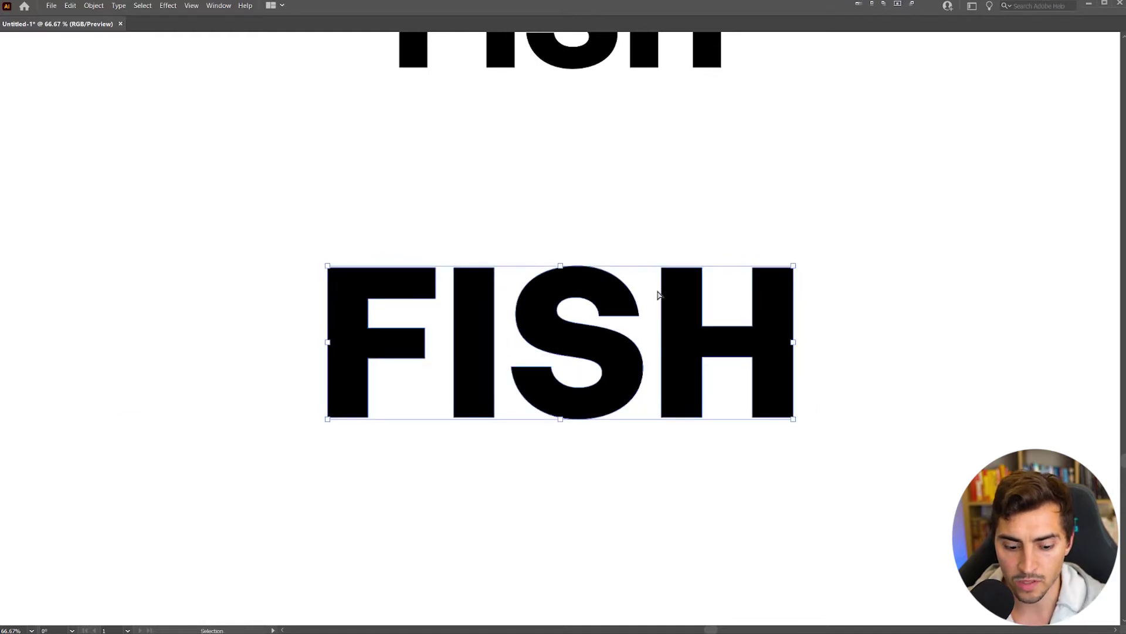
{"action": "key", "text": "g"}
{"action": "key", "text": "v"}
{"action": "key", "text": "g"}
{"action": "left_click", "coordinate": [615, 278]}
{"action": "key", "text": "v"}
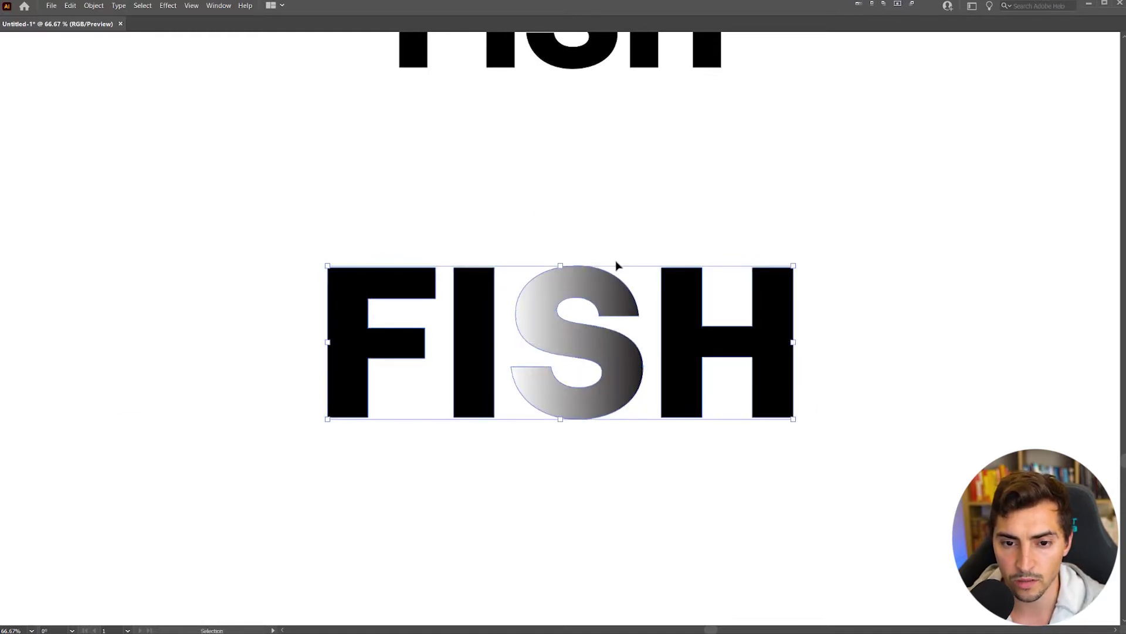
{"action": "key", "text": "ctrl+z"}
Try moving the outlined letters S and H individually, undoing each move.
{"action": "left_click", "coordinate": [620, 233]}
{"action": "left_click_drag", "start_coordinate": [599, 279], "coordinate": [658, 218]}
{"action": "key", "text": "ctrl+z"}
{"action": "left_click_drag", "start_coordinate": [698, 284], "coordinate": [794, 224]}
{"action": "key", "text": "ctrl+z"}
Select the upper FISH text, show the panels to check its font, and hide them again.
{"action": "left_click", "coordinate": [534, 228]}
{"action": "scroll", "coordinate": [534, 229], "scroll_direction": "down", "scroll_amount": 2}
{"action": "left_click_drag", "start_coordinate": [710, 226], "coordinate": [382, 312]}
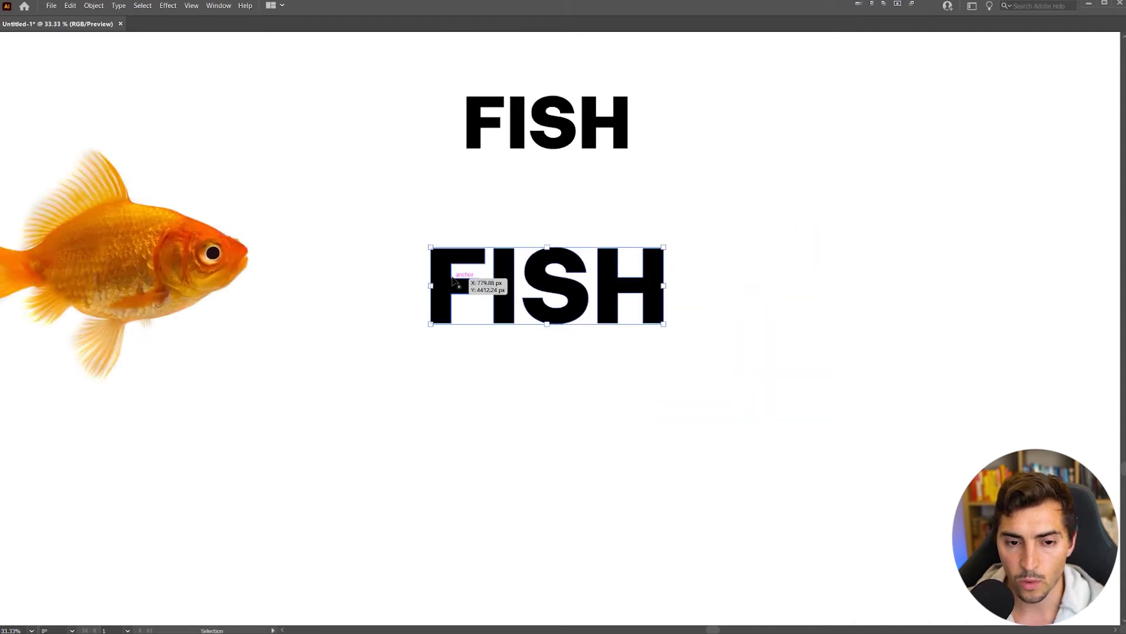
{"action": "scroll", "coordinate": [528, 252], "scroll_direction": "up", "scroll_amount": 1}
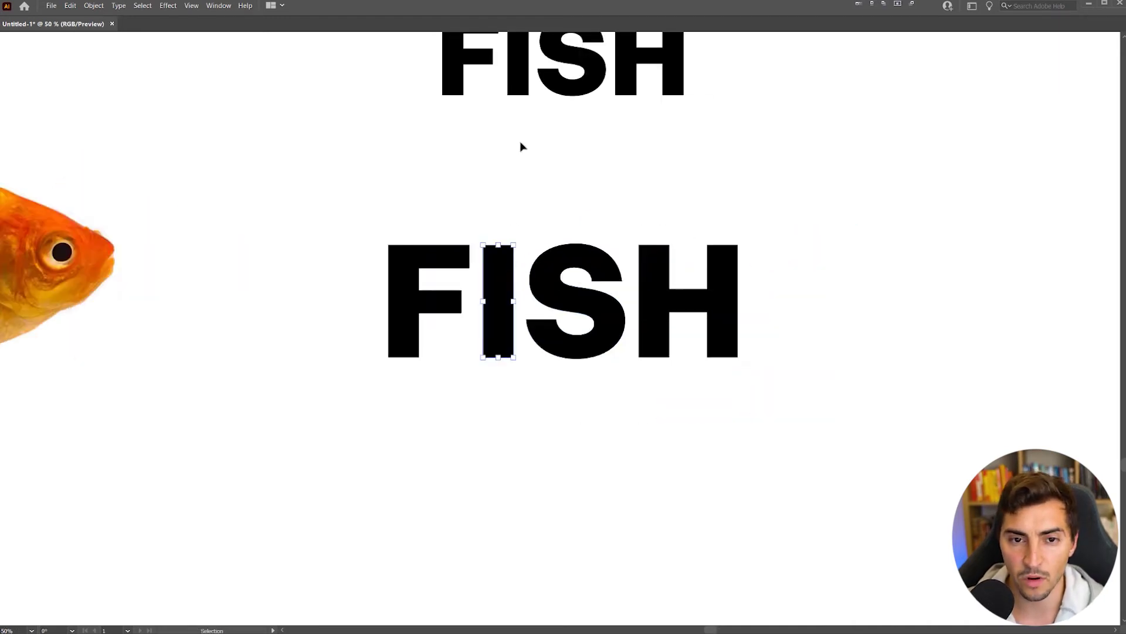
{"action": "scroll", "coordinate": [520, 143], "scroll_direction": "up", "scroll_amount": 3}
{"action": "left_click", "coordinate": [535, 150]}
{"action": "key", "text": "Tab"}
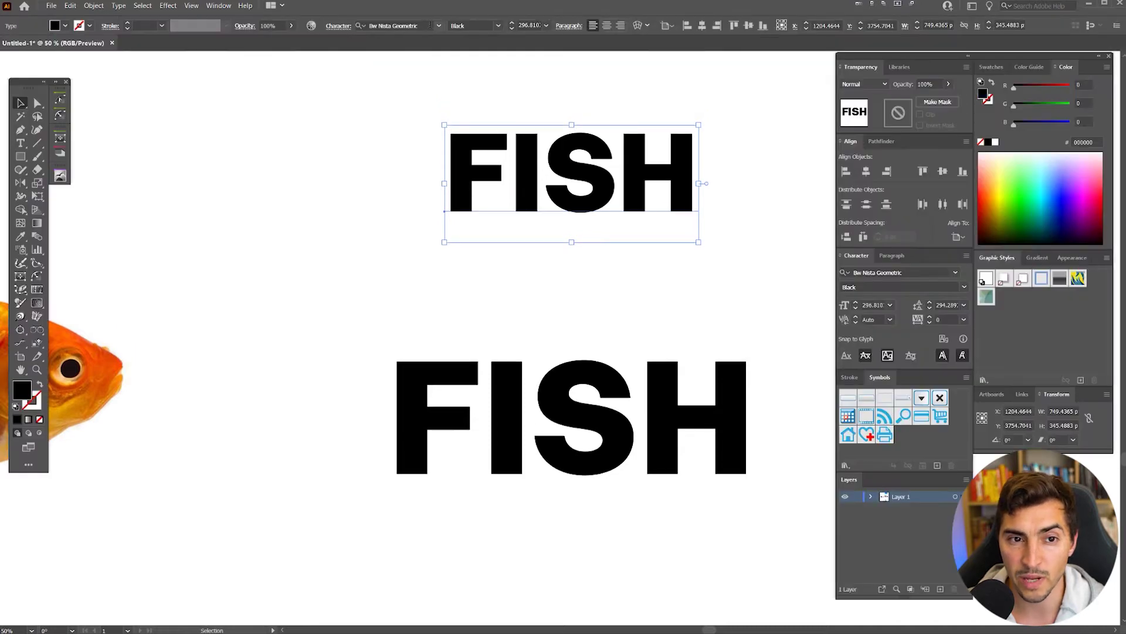
{"action": "left_click", "coordinate": [428, 26]}
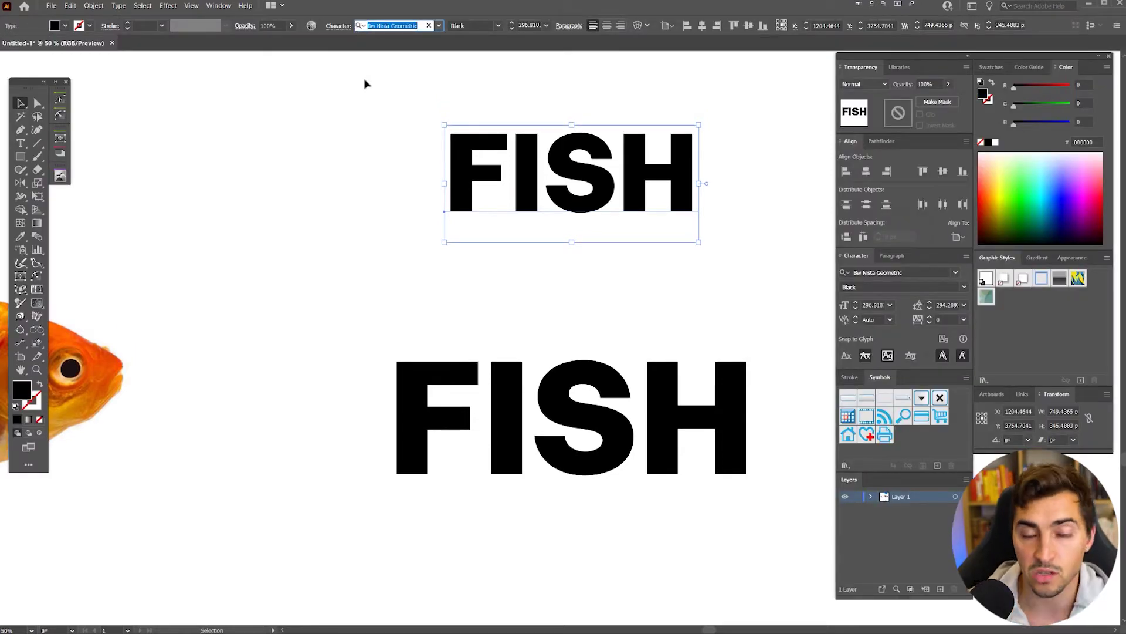
{"action": "left_click", "coordinate": [332, 137]}
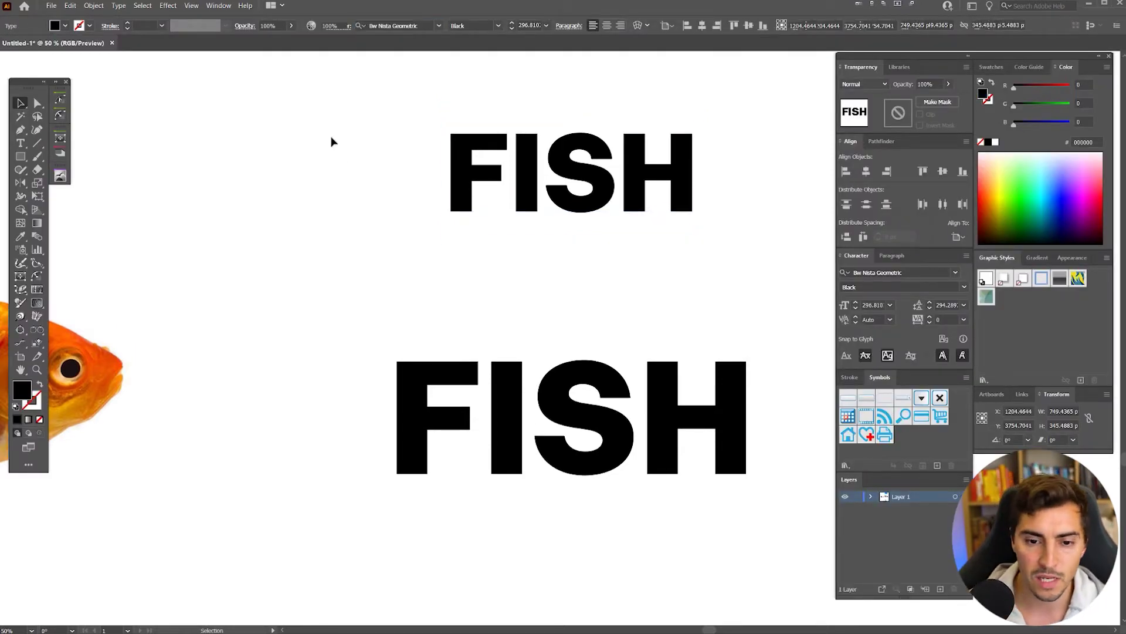
{"action": "key", "text": "Tab"}
Start a Pen tool path at the goldfish's mouth and trace over its head and back to the dorsal fin's front base.
{"action": "left_click_drag", "start_coordinate": [589, 307], "coordinate": [680, 228]}
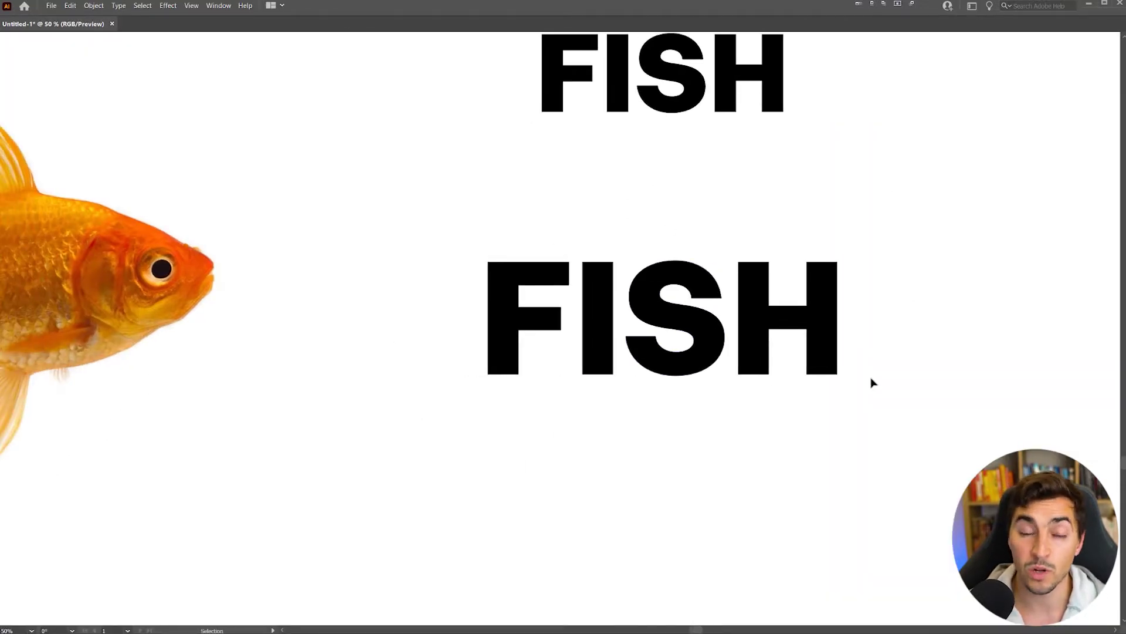
{"action": "scroll", "coordinate": [651, 322], "scroll_direction": "down", "scroll_amount": 2}
{"action": "left_click_drag", "start_coordinate": [310, 260], "coordinate": [367, 252]}
{"action": "scroll", "coordinate": [301, 227], "scroll_direction": "up", "scroll_amount": 2}
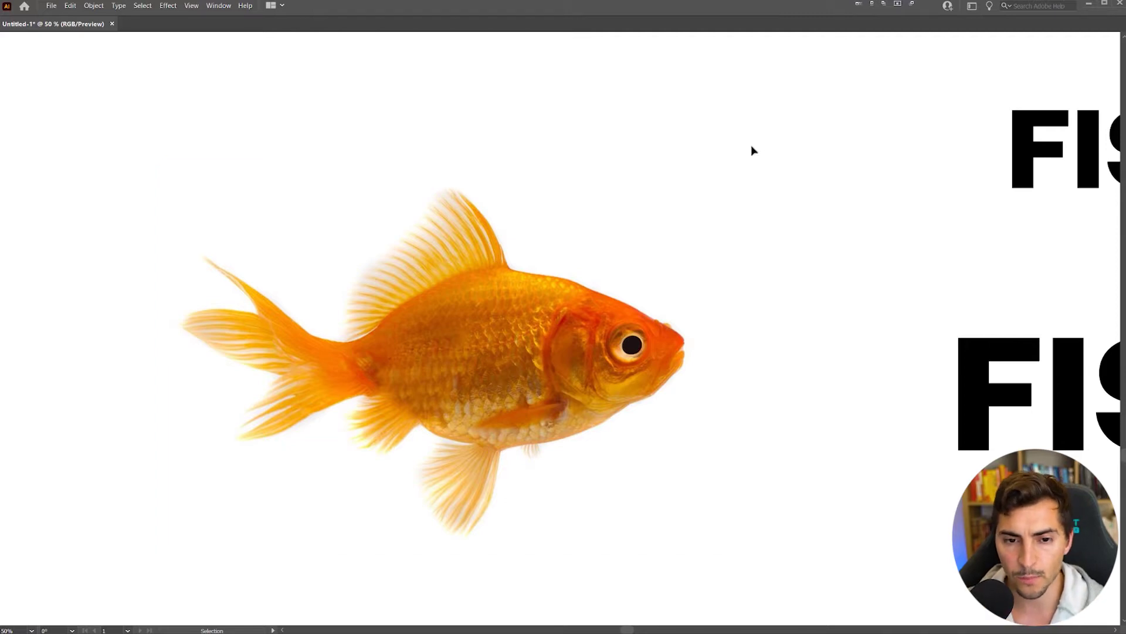
{"action": "left_click", "coordinate": [698, 215]}
{"action": "left_click", "coordinate": [790, 215]}
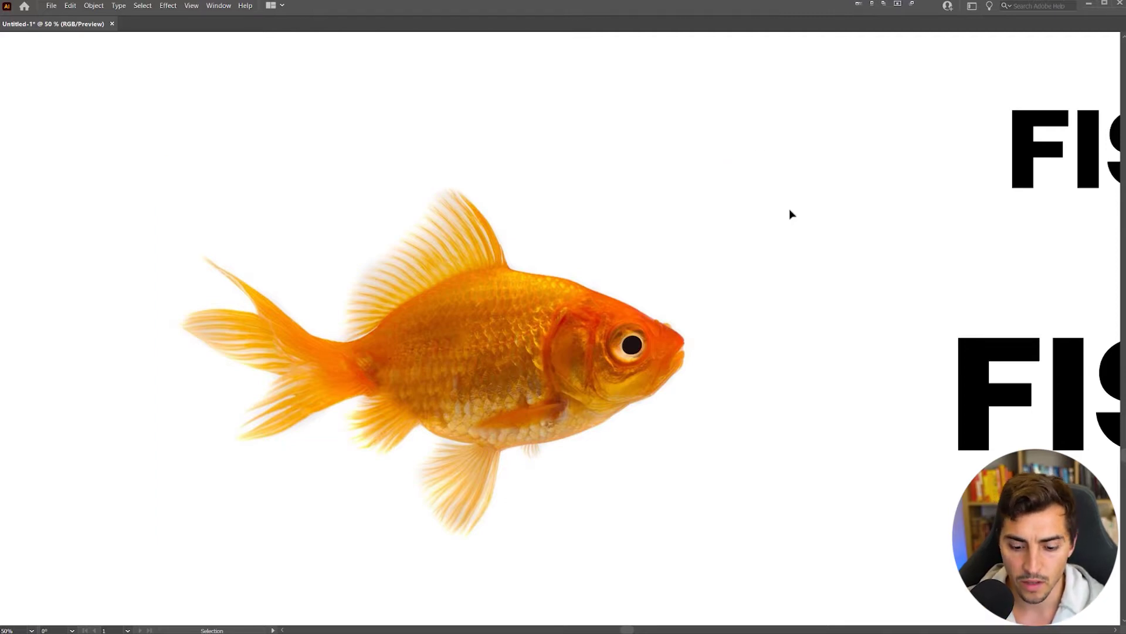
{"action": "scroll", "coordinate": [664, 338], "scroll_direction": "up", "scroll_amount": 2}
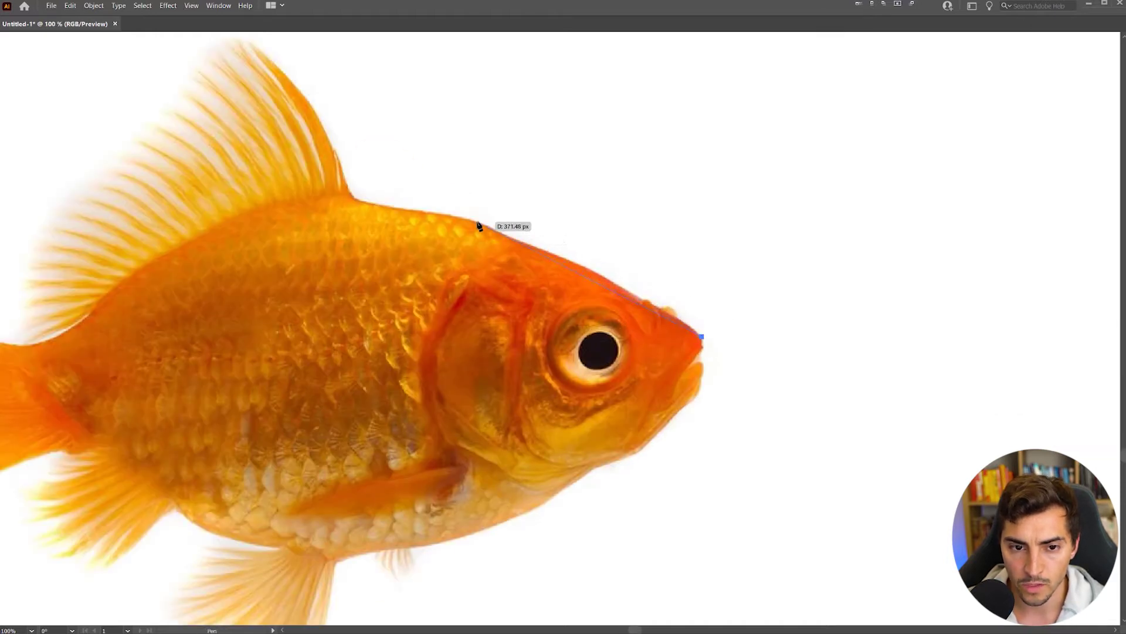
{"action": "left_click_drag", "start_coordinate": [361, 197], "coordinate": [340, 164]}
{"action": "left_click_drag", "start_coordinate": [322, 106], "coordinate": [484, 167]}
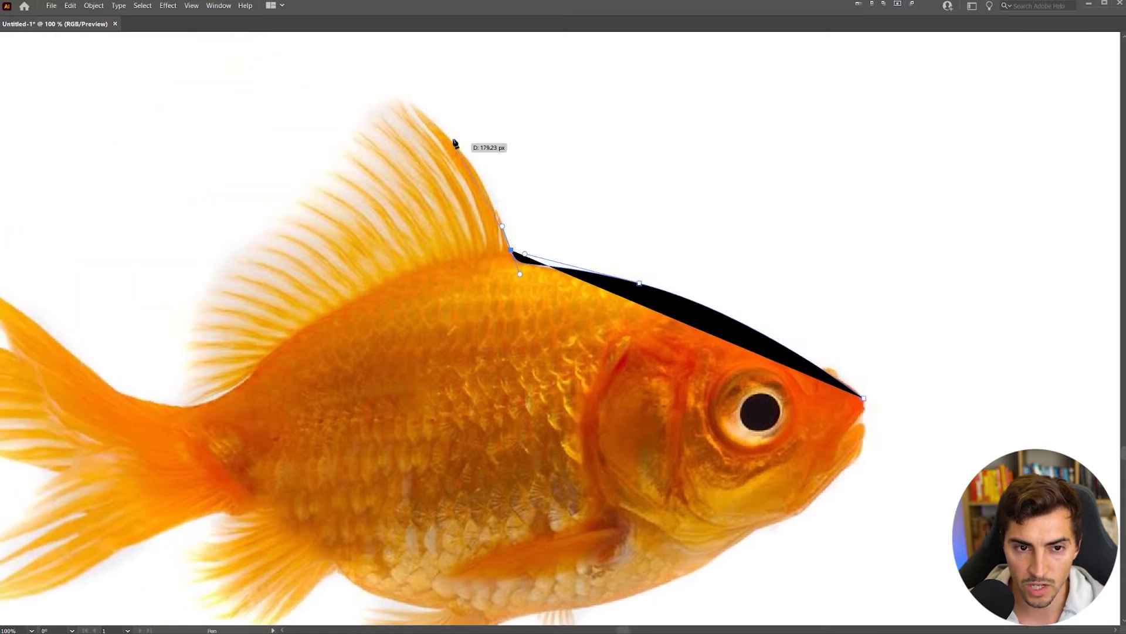
Continue the path over the dorsal fin's tip and down its rear edge to the base of the tail.
{"action": "left_click_drag", "start_coordinate": [400, 101], "coordinate": [329, 83]}
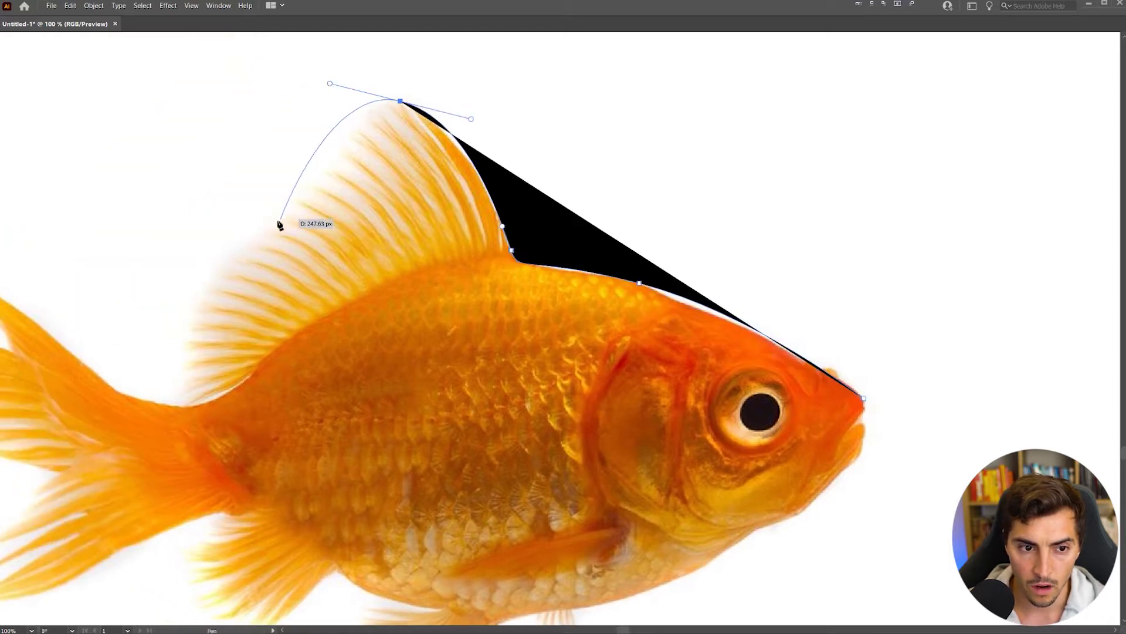
{"action": "left_click_drag", "start_coordinate": [253, 234], "coordinate": [186, 260]}
{"action": "left_click", "coordinate": [186, 403]}
{"action": "left_click_drag", "start_coordinate": [185, 403], "coordinate": [692, 444]}
Trace the tail's pointed upper spike, the notch below it and the top edge of the rounded upper lobe.
{"action": "left_click_drag", "start_coordinate": [587, 399], "coordinate": [545, 349]}
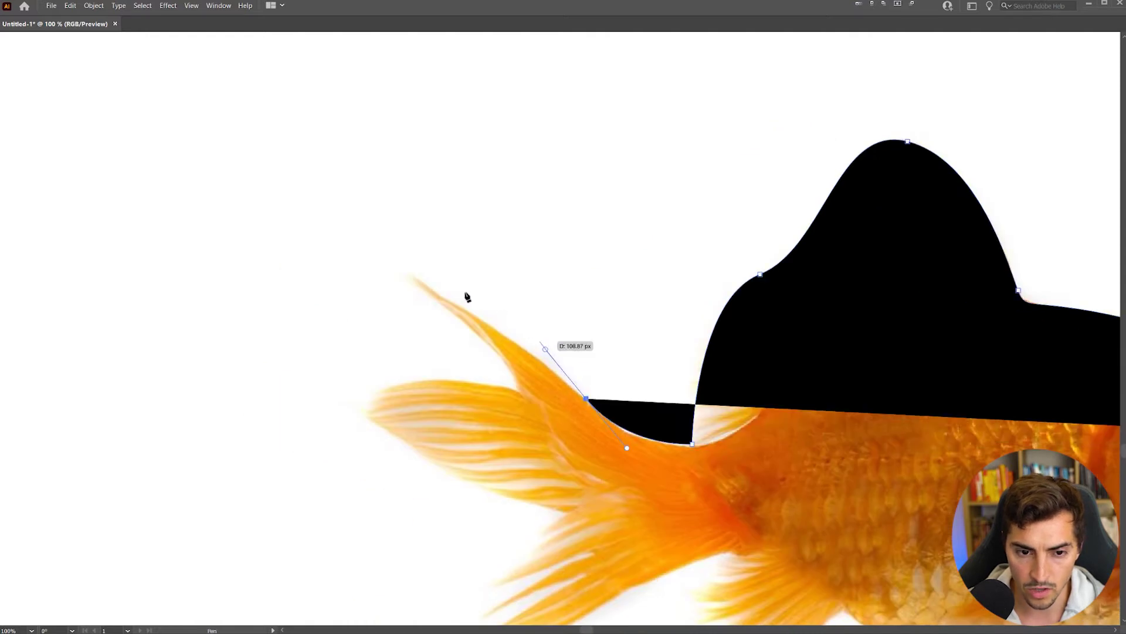
{"action": "left_click", "coordinate": [409, 277]}
{"action": "left_click_drag", "start_coordinate": [517, 388], "coordinate": [534, 438]}
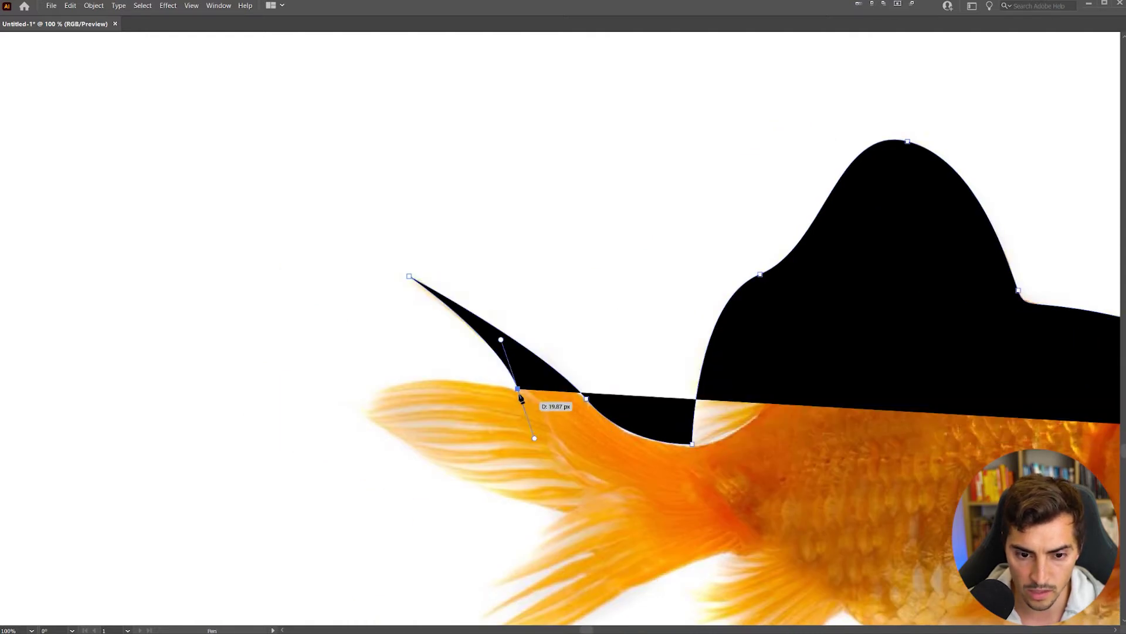
{"action": "left_click_drag", "start_coordinate": [366, 403], "coordinate": [364, 435]}
{"action": "scroll", "coordinate": [409, 474], "scroll_direction": "up", "scroll_amount": 2}
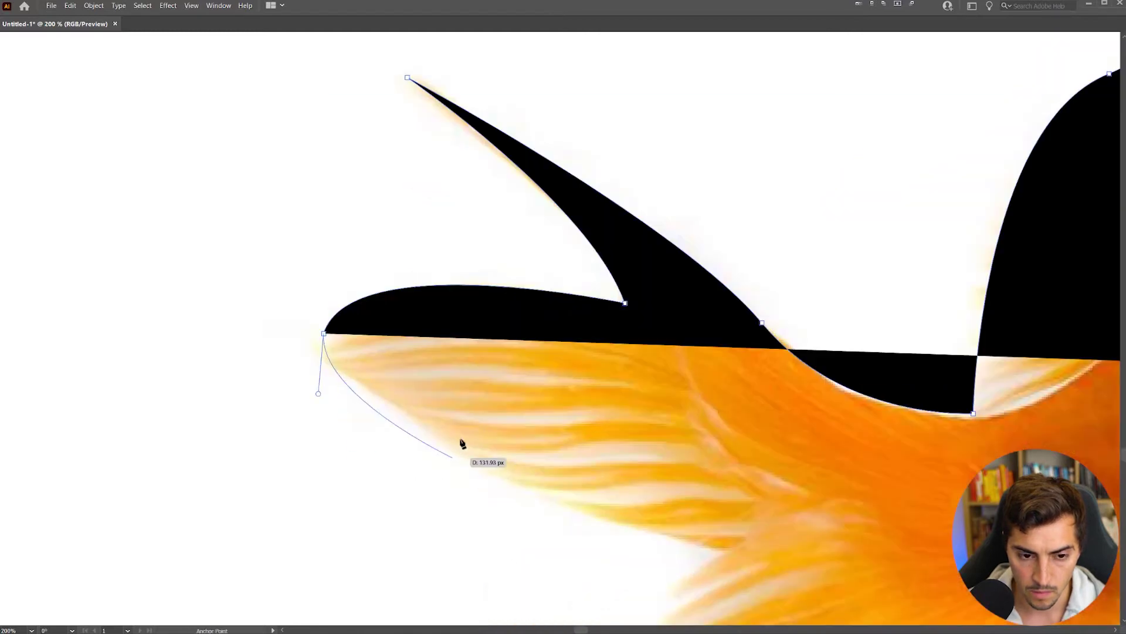
Trace the underside of the upper tail lobe to the inner notch and on to the lower lobe's tip.
{"action": "left_click_drag", "start_coordinate": [433, 434], "coordinate": [461, 473]}
{"action": "left_click_drag", "start_coordinate": [462, 399], "coordinate": [405, 282]}
{"action": "left_click", "coordinate": [663, 432]}
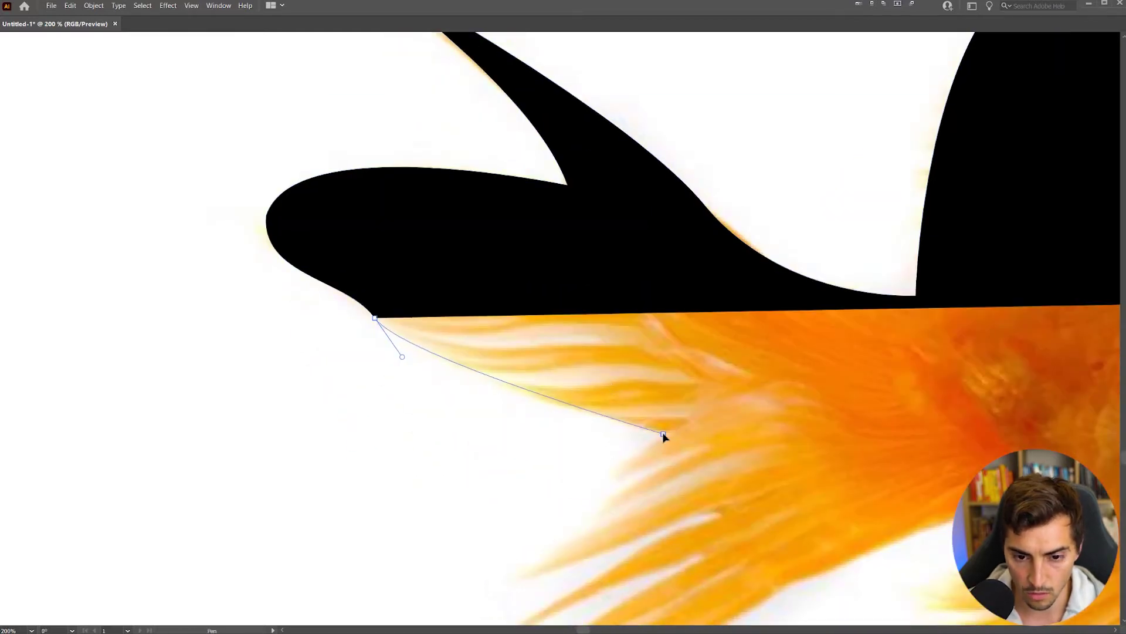
{"action": "left_click_drag", "start_coordinate": [663, 436], "coordinate": [649, 222]}
{"action": "left_click", "coordinate": [475, 476]}
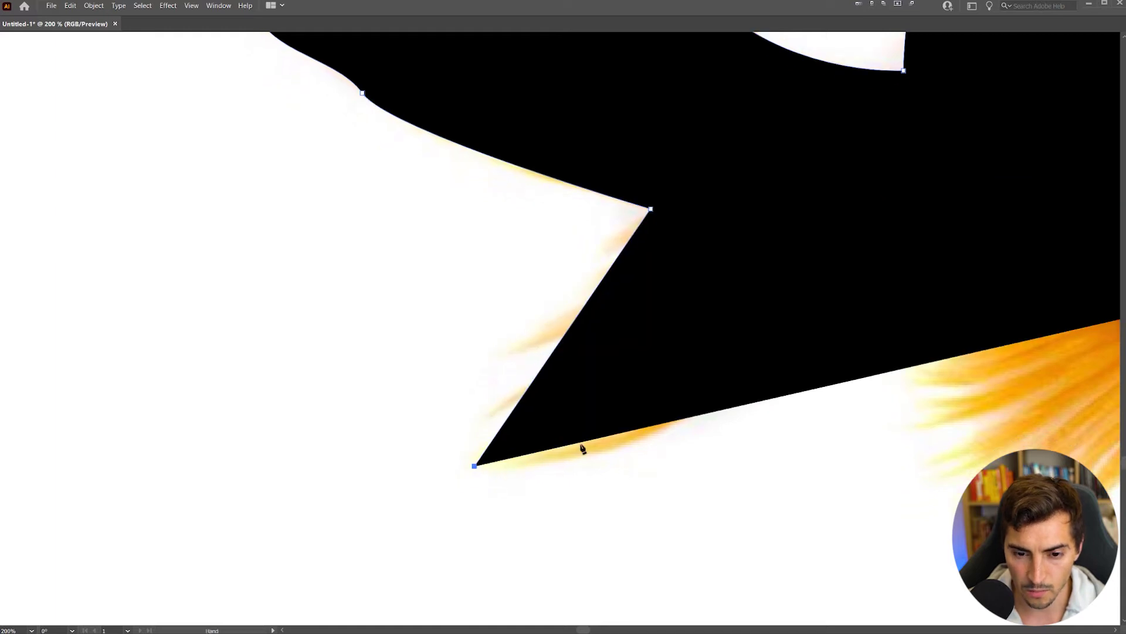
Swap the path's black fill to its stroke and trace the tail's lower edge to the start of the anal fin.
{"action": "left_click_drag", "start_coordinate": [713, 451], "coordinate": [484, 441]}
{"action": "left_click_drag", "start_coordinate": [533, 363], "coordinate": [608, 275]}
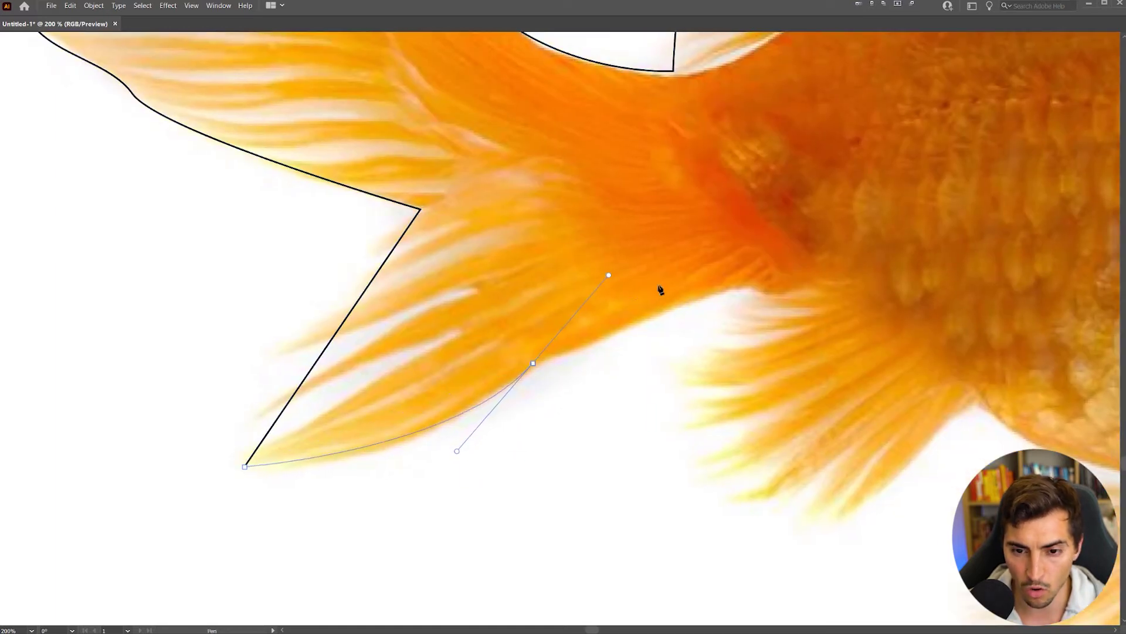
{"action": "left_click_drag", "start_coordinate": [754, 287], "coordinate": [707, 459]}
{"action": "left_click_drag", "start_coordinate": [913, 602], "coordinate": [526, 463]}
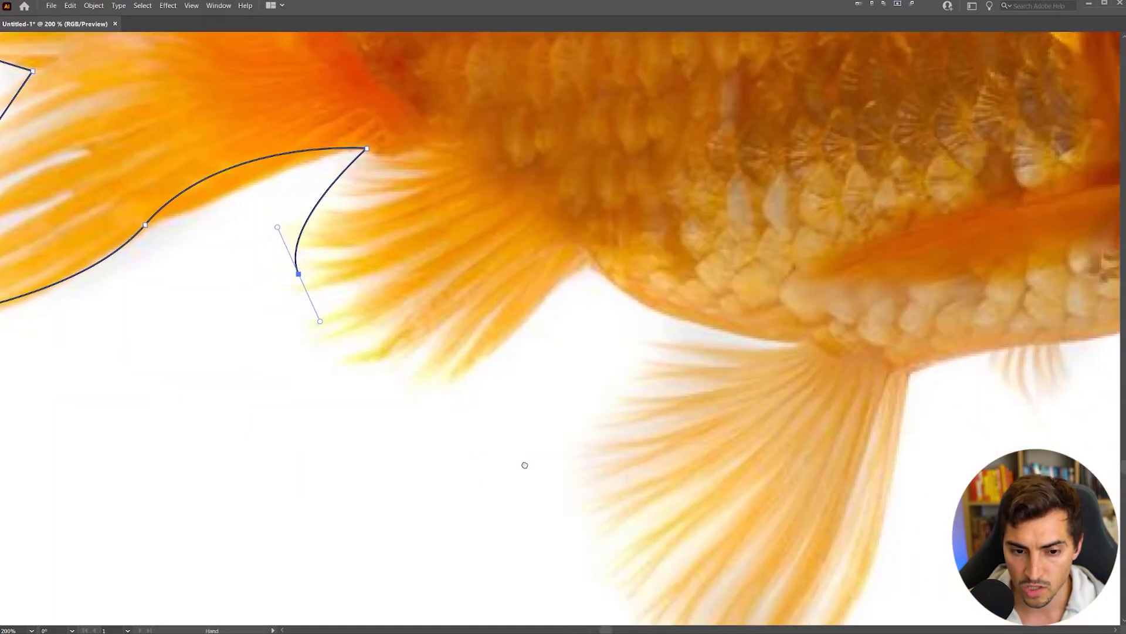
Continue the path around the bottom of the anal fin to where it meets the belly.
{"action": "left_click_drag", "start_coordinate": [475, 364], "coordinate": [546, 296]}
{"action": "left_click", "coordinate": [585, 265]}
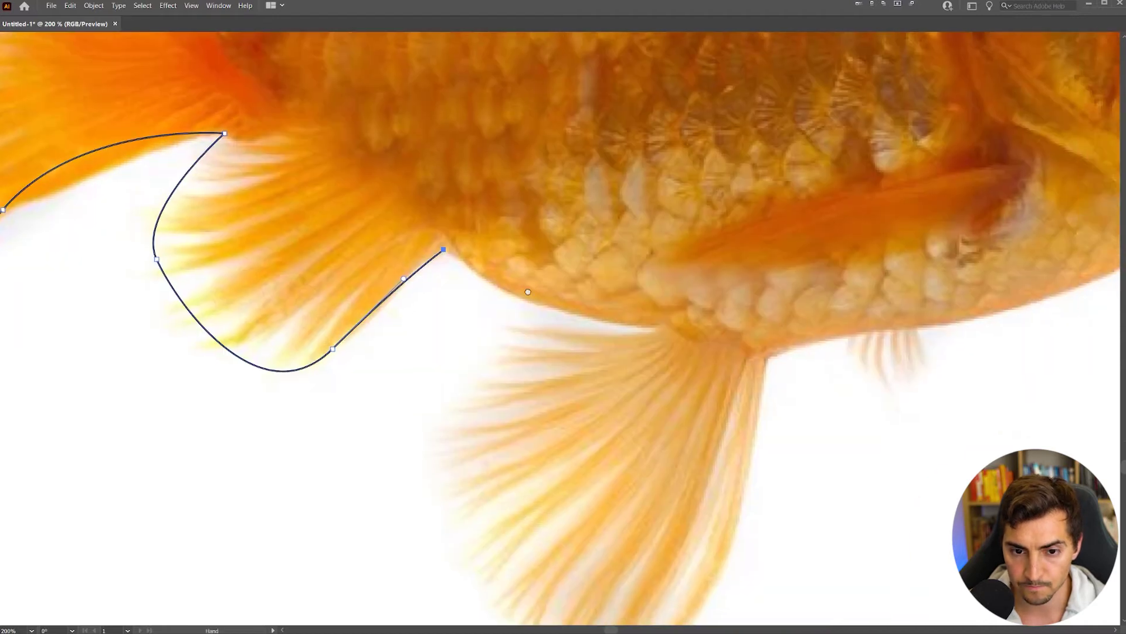
{"action": "key", "text": "ctrl+minus"}
Continue the path along the belly and around the pelvic fin, ending where its front edge meets the body.
{"action": "left_click_drag", "start_coordinate": [555, 311], "coordinate": [595, 315]}
{"action": "left_click_drag", "start_coordinate": [461, 420], "coordinate": [475, 475]}
{"action": "scroll", "coordinate": [464, 440], "scroll_direction": "down", "scroll_amount": 5}
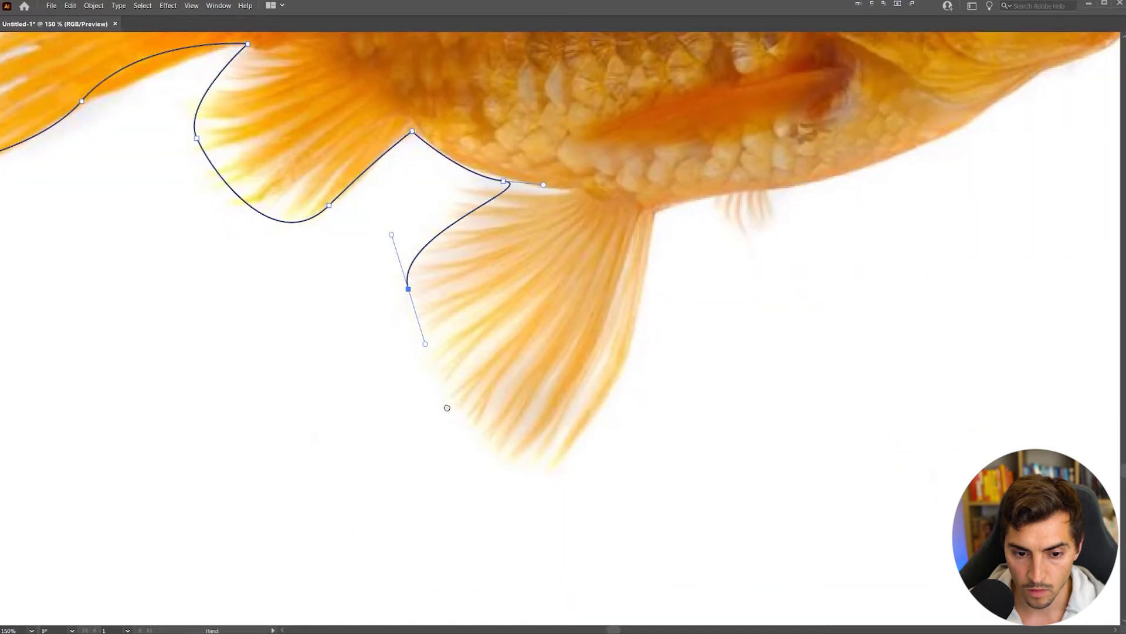
{"action": "left_click_drag", "start_coordinate": [512, 422], "coordinate": [581, 436]}
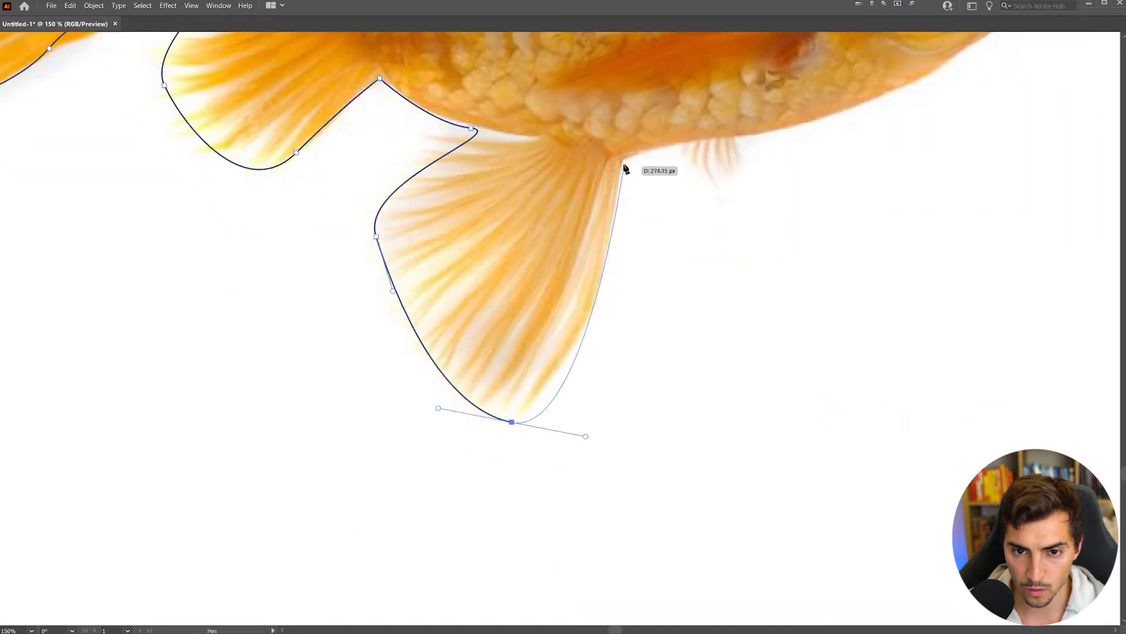
{"action": "left_click_drag", "start_coordinate": [625, 166], "coordinate": [301, 372]}
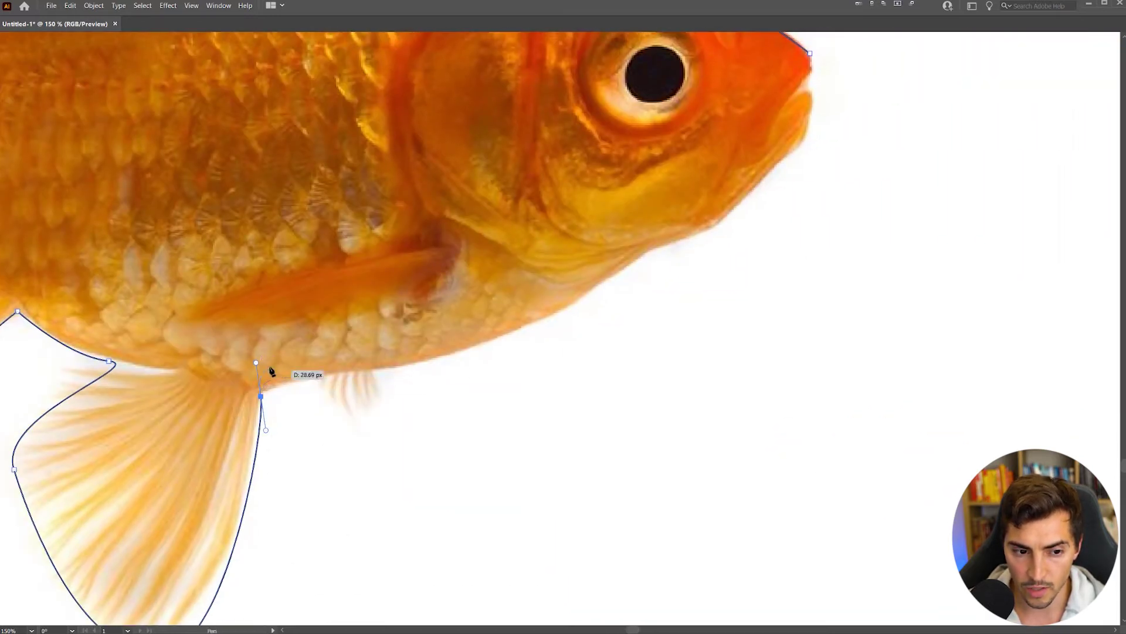
Trace the front belly, throat and chin up to the mouth, close the path at the nose and deselect it.
{"action": "left_click_drag", "start_coordinate": [481, 346], "coordinate": [550, 302]}
{"action": "left_click_drag", "start_coordinate": [655, 250], "coordinate": [667, 229]}
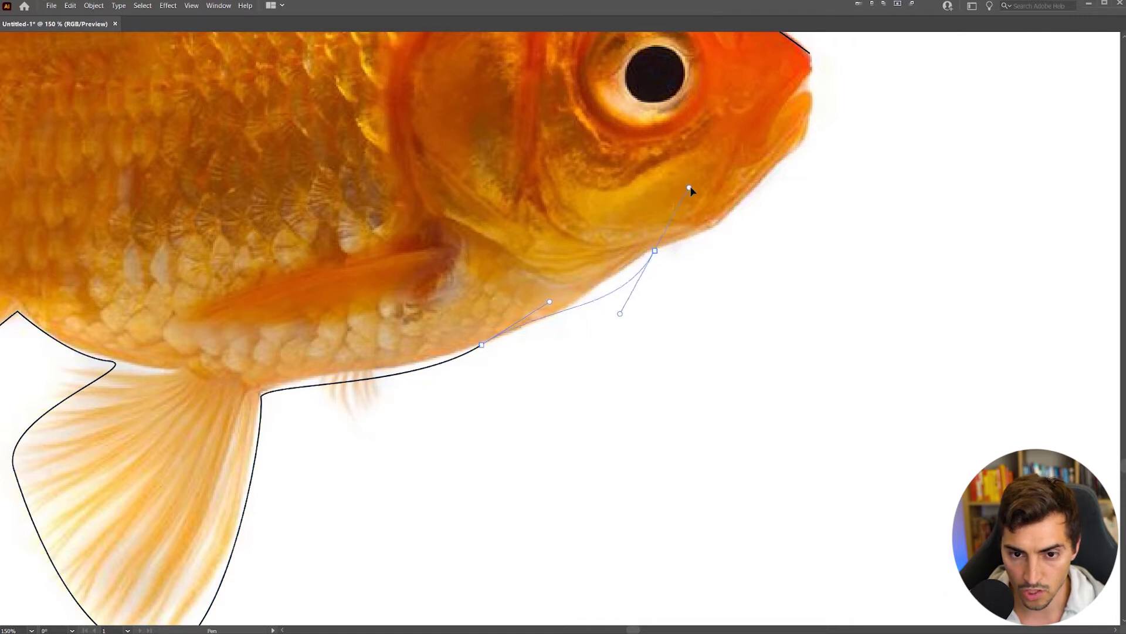
{"action": "left_click_drag", "start_coordinate": [731, 249], "coordinate": [610, 366]}
{"action": "left_click_drag", "start_coordinate": [671, 315], "coordinate": [674, 307]}
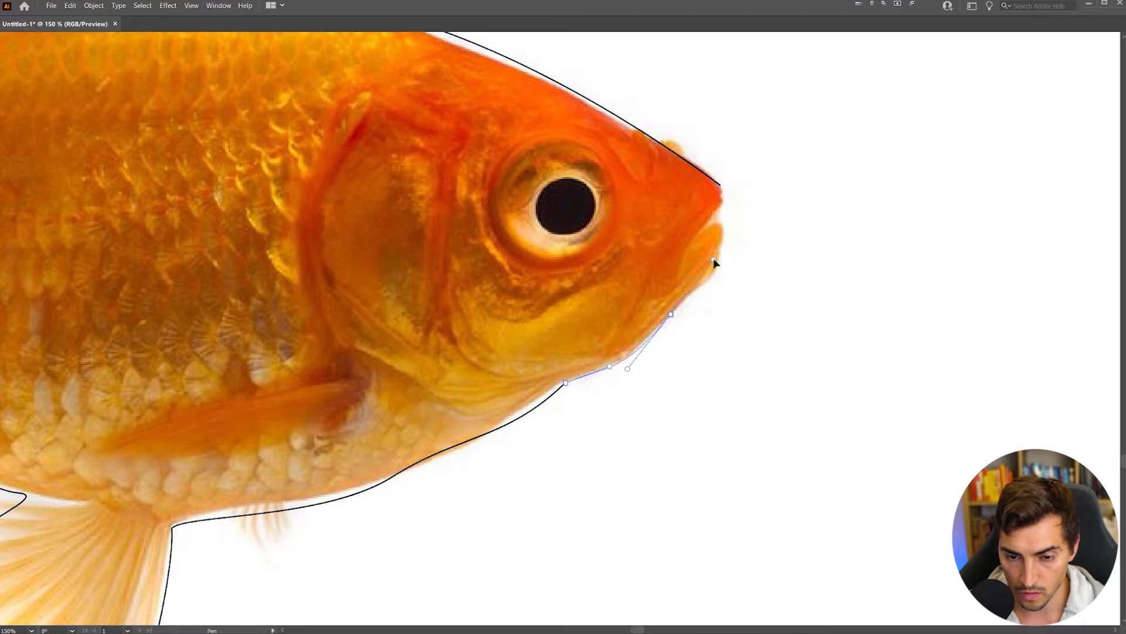
{"action": "left_click_drag", "start_coordinate": [720, 272], "coordinate": [720, 270]}
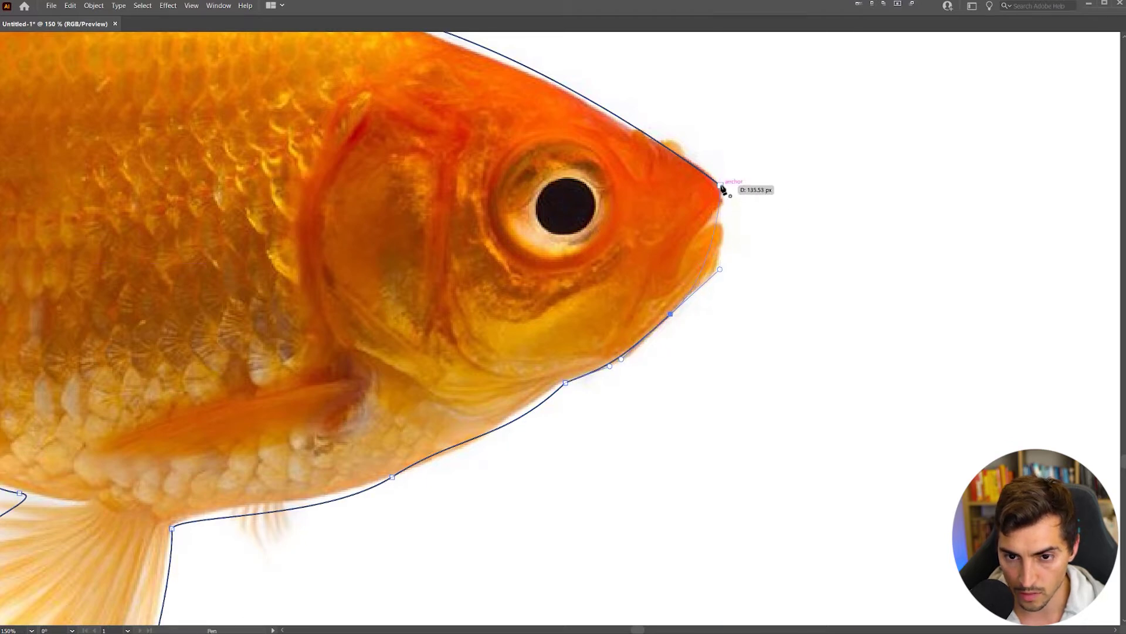
{"action": "left_click_drag", "start_coordinate": [721, 185], "coordinate": [714, 152]}
{"action": "key", "text": "v"}
{"action": "left_click", "coordinate": [804, 157]}
Select the traced fish outline and swap its black stroke to a fill.
{"action": "scroll", "coordinate": [802, 160], "scroll_direction": "down", "scroll_amount": 5}
{"action": "left_click_drag", "start_coordinate": [819, 164], "coordinate": [717, 263]}
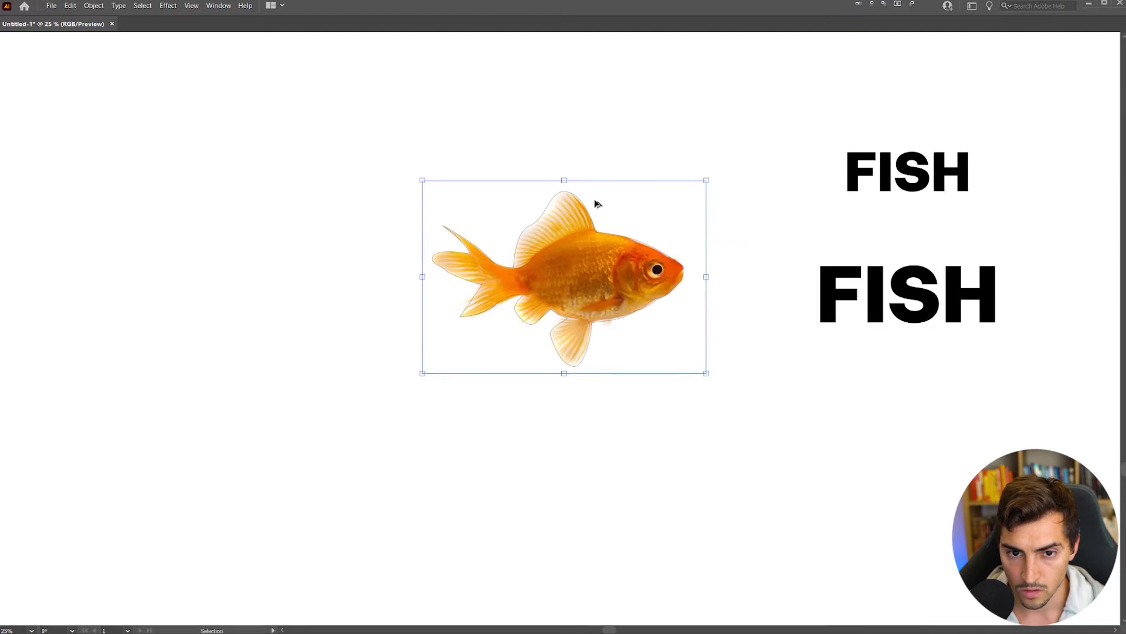
{"action": "scroll", "coordinate": [565, 203], "scroll_direction": "up", "scroll_amount": 2}
{"action": "left_click", "coordinate": [523, 221]}
{"action": "key", "text": "shift+x"}
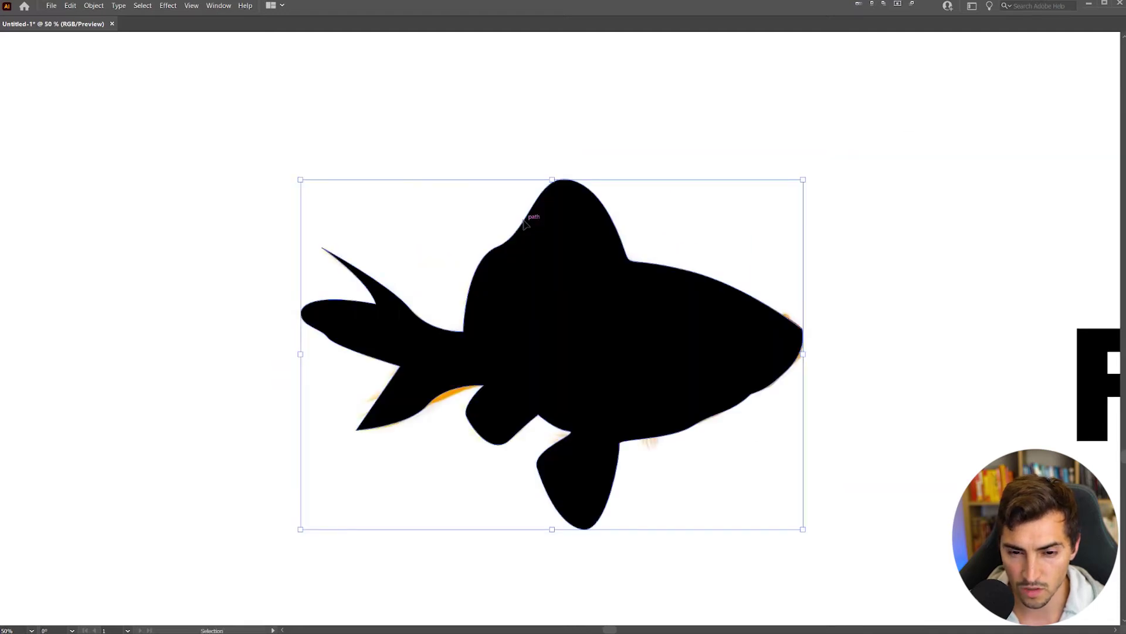
Place a copy of the black fish silhouette below the original over the photo.
{"action": "scroll", "coordinate": [779, 328], "scroll_direction": "down", "scroll_amount": 1}
{"action": "left_click_drag", "start_coordinate": [713, 328], "coordinate": [577, 514]}
{"action": "left_click_drag", "start_coordinate": [525, 478], "coordinate": [452, 404]}
{"action": "scroll", "coordinate": [418, 316], "scroll_direction": "down", "scroll_amount": 2}
{"action": "left_click_drag", "start_coordinate": [568, 183], "coordinate": [374, 186]}
{"action": "left_click", "coordinate": [505, 235]}
{"action": "key", "text": "ctrl+z"}
{"action": "key", "text": "ctrl+2"}
{"action": "key", "text": "ctrl+z"}
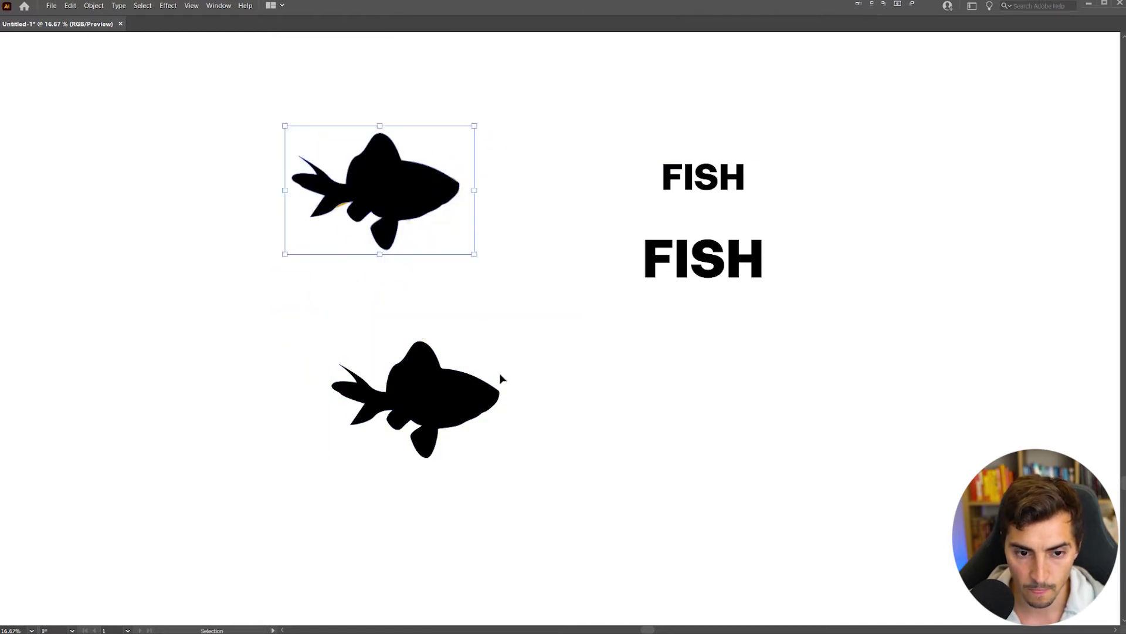
{"action": "scroll", "coordinate": [473, 393], "scroll_direction": "up", "scroll_amount": 1}
{"action": "left_click_drag", "start_coordinate": [417, 399], "coordinate": [551, 354]}
{"action": "left_click", "coordinate": [652, 303]}
{"action": "key", "text": "ctrl+z"}
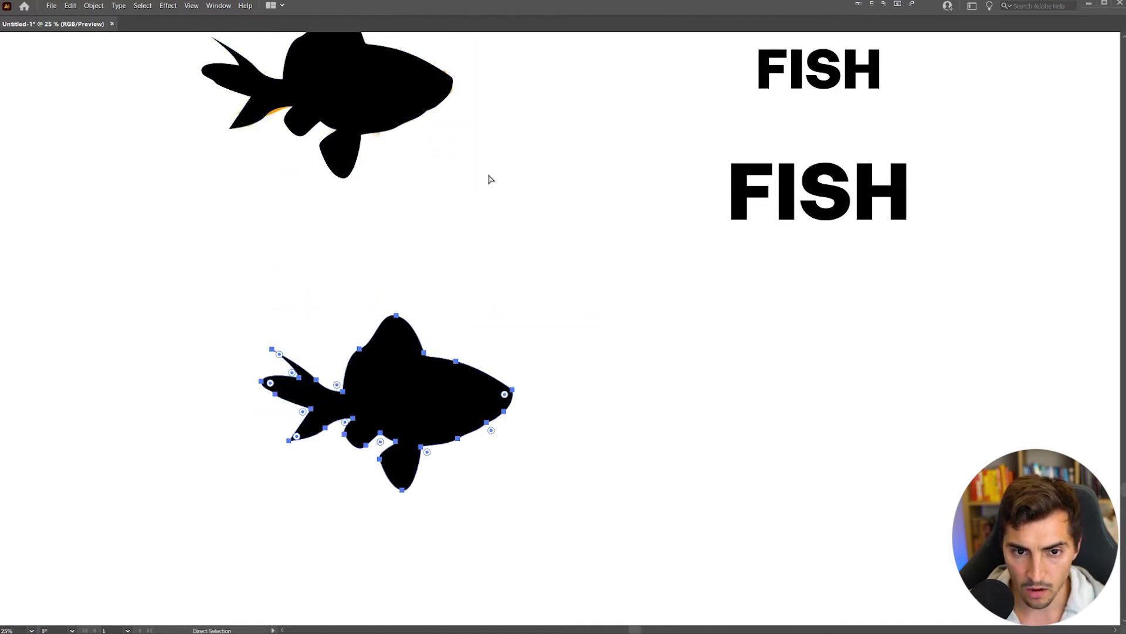
{"action": "key", "text": "ctrl+z"}
{"action": "left_click", "coordinate": [624, 298]}
Draw a small white circle with the Ellipse tool as the eye on the copied fish's head.
{"action": "scroll", "coordinate": [482, 368], "scroll_direction": "up", "scroll_amount": 1}
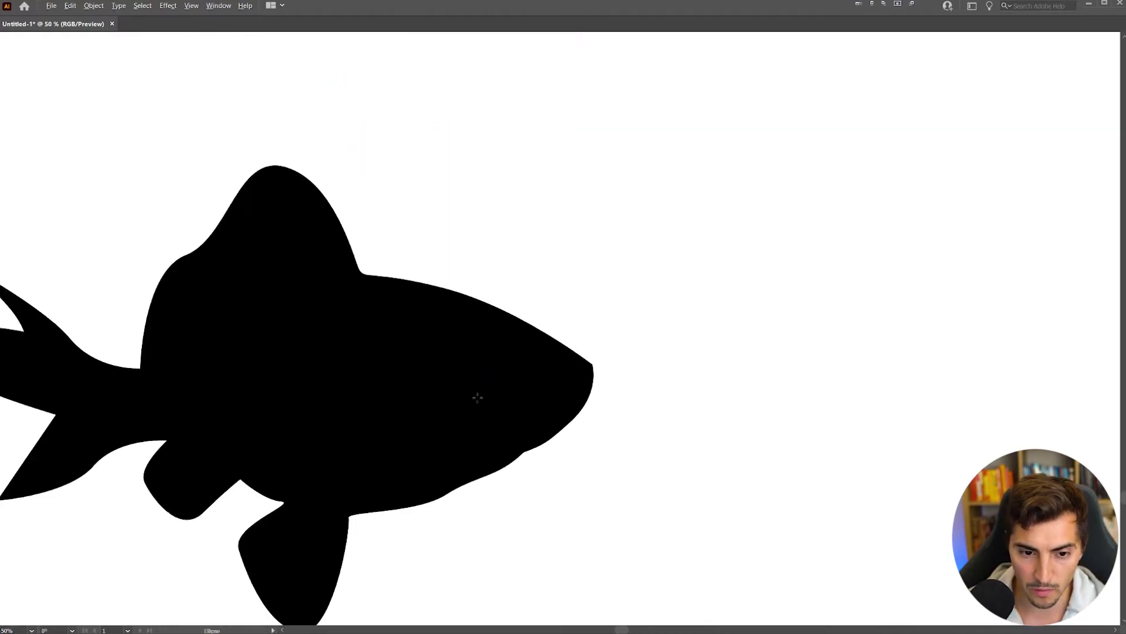
{"action": "mouse_move", "coordinate": [480, 359]}
{"action": "left_mouse_down"}
{"action": "mouse_move", "coordinate": [492, 371]}
{"action": "mouse_move", "coordinate": [474, 349]}
{"action": "left_mouse_up"}
{"action": "key", "text": "v"}
{"action": "scroll", "coordinate": [491, 352], "scroll_direction": "up", "scroll_amount": 2}
{"action": "left_click", "coordinate": [636, 191]}
{"action": "scroll", "coordinate": [639, 190], "scroll_direction": "down", "scroll_amount": 5}
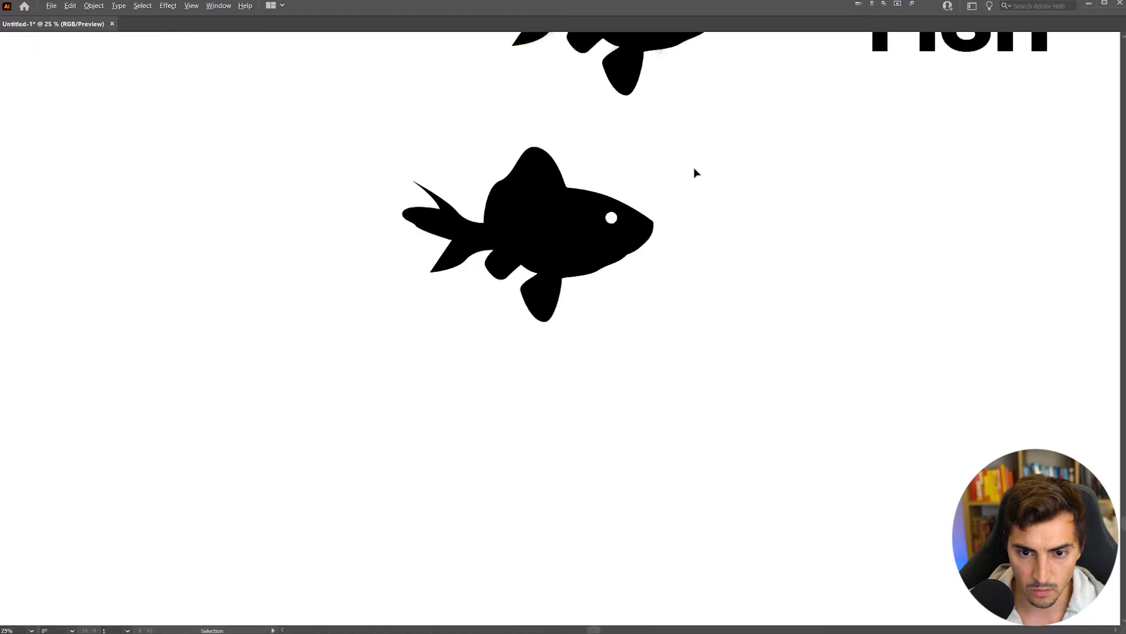
Select the copied fish together with its eye circle and cut the eye out of the body with the Shape Builder.
{"action": "scroll", "coordinate": [724, 163], "scroll_direction": "down", "scroll_amount": 1}
{"action": "scroll", "coordinate": [725, 163], "scroll_direction": "up", "scroll_amount": 2}
{"action": "left_click", "coordinate": [520, 432]}
{"action": "scroll", "coordinate": [521, 432], "scroll_direction": "up", "scroll_amount": 2}
{"action": "left_click", "coordinate": [779, 254]}
{"action": "left_click", "coordinate": [504, 404]}
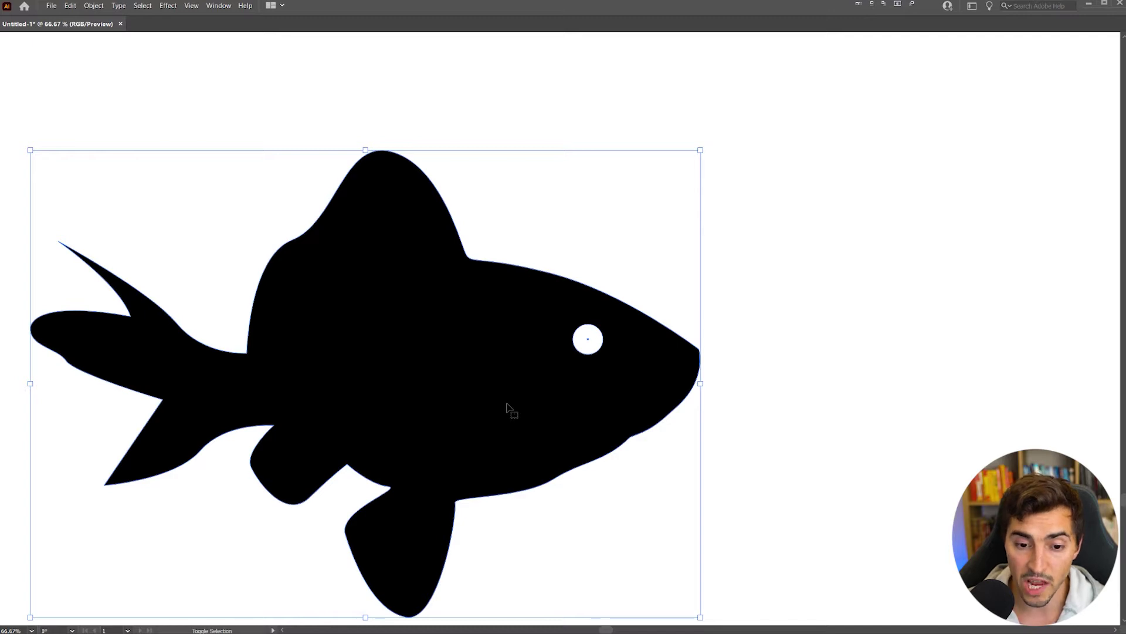
{"action": "key", "text": "shift+m"}
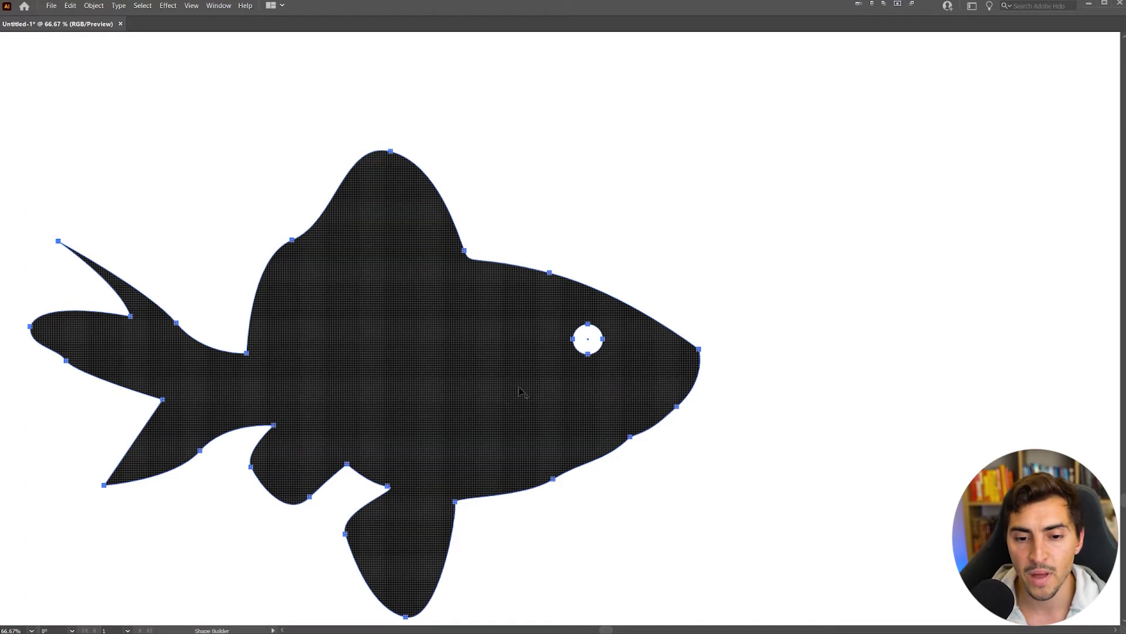
{"action": "scroll", "coordinate": [521, 390], "scroll_direction": "up", "scroll_amount": 3}
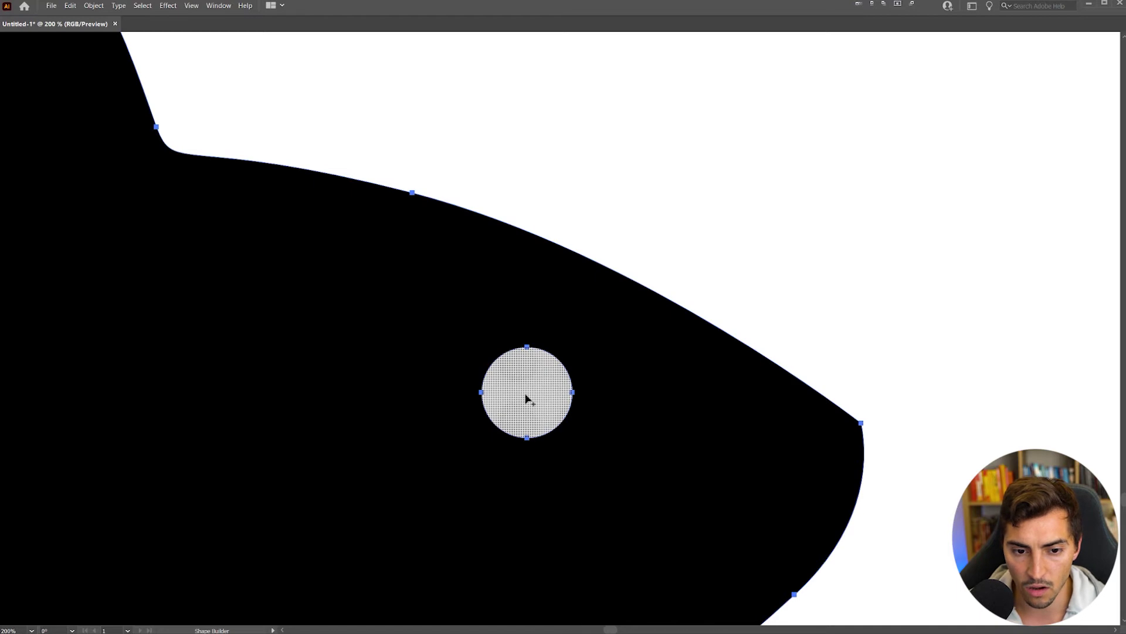
{"action": "scroll", "coordinate": [526, 394], "scroll_direction": "down", "scroll_amount": 4}
{"action": "key", "text": "v"}
{"action": "left_click", "coordinate": [632, 323]}
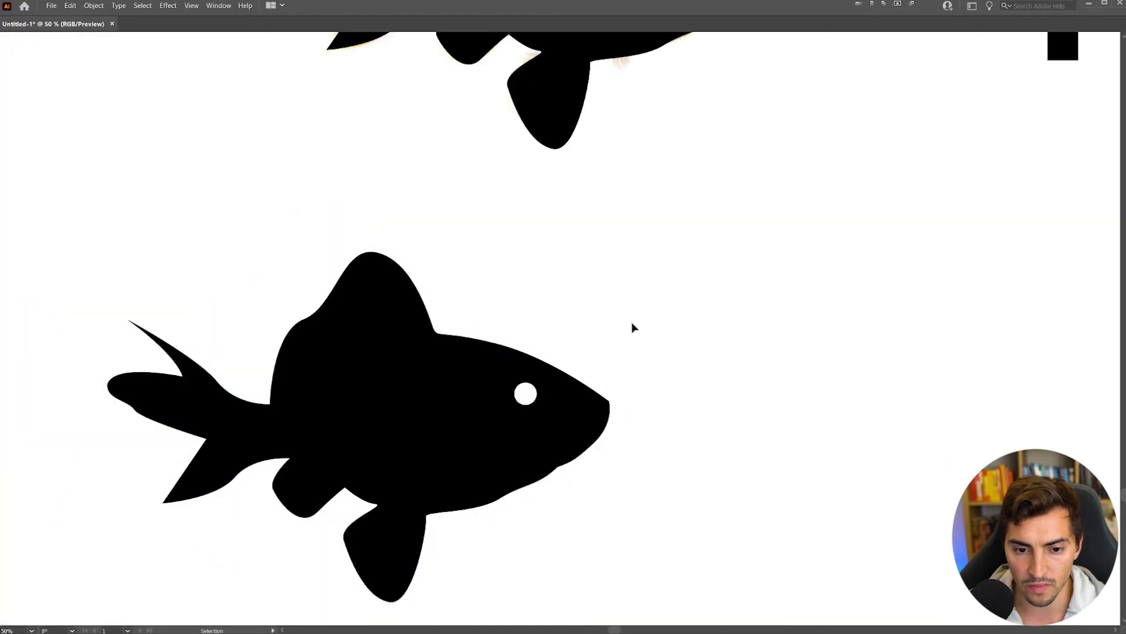
Move the fish with the cut-out eye aside on the canvas and undo the move.
{"action": "left_click_drag", "start_coordinate": [511, 367], "coordinate": [197, 261]}
{"action": "scroll", "coordinate": [467, 360], "scroll_direction": "down", "scroll_amount": 2}
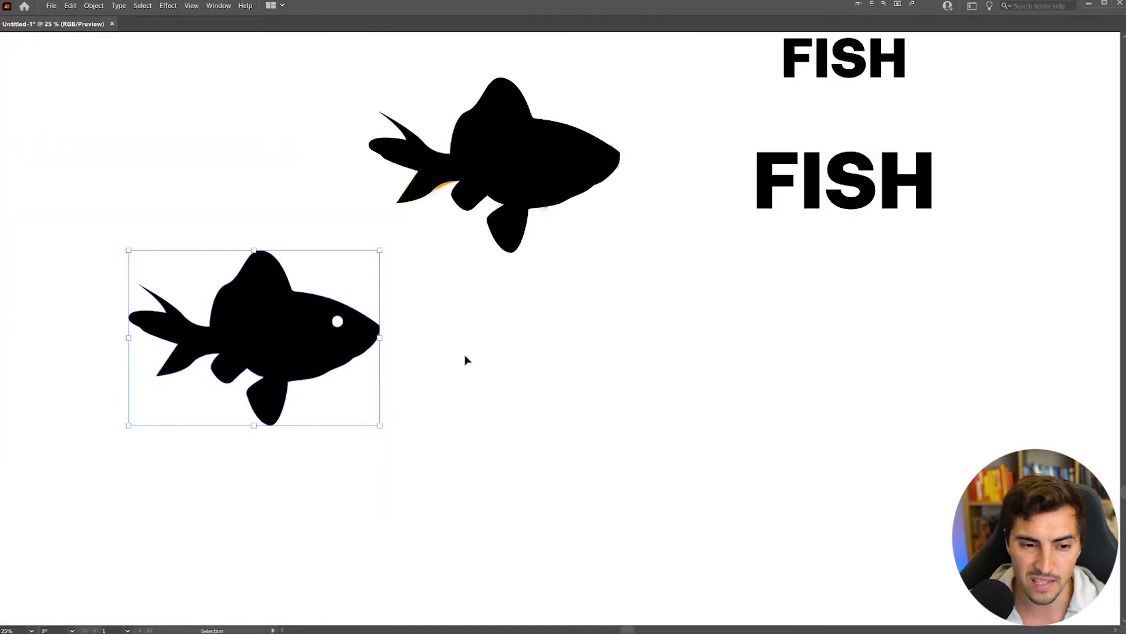
{"action": "key", "text": "ctrl+z"}
{"action": "left_click", "coordinate": [613, 267]}
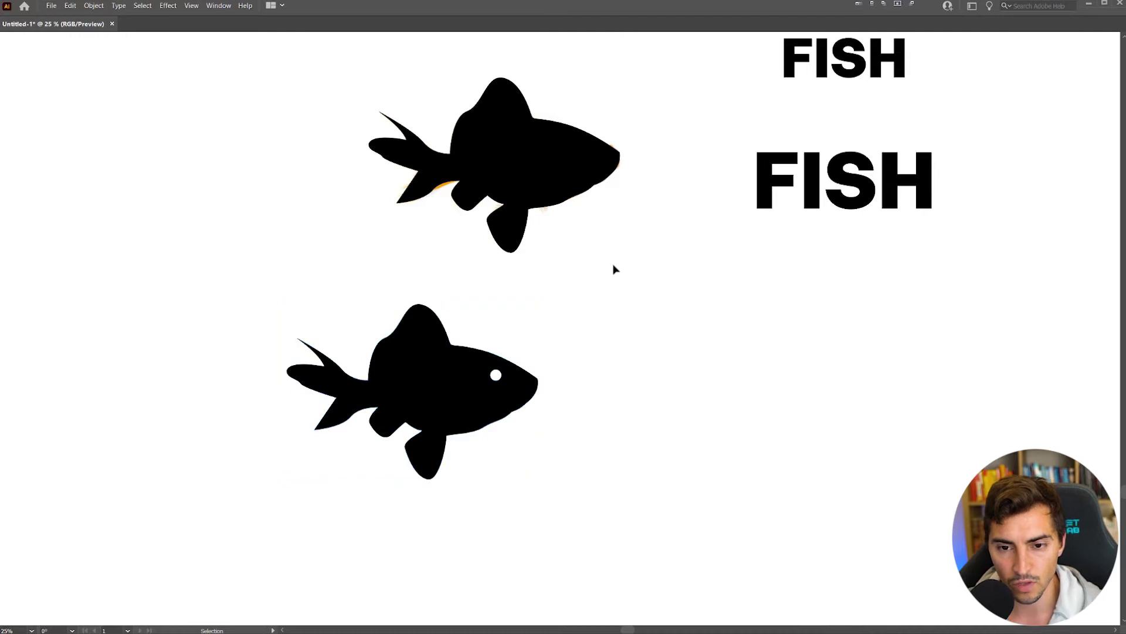
Place a copy of the eyed fish below the large FISH lettering and scale it to about half size.
{"action": "left_click_drag", "start_coordinate": [613, 267], "coordinate": [434, 286]}
{"action": "left_click_drag", "start_coordinate": [271, 424], "coordinate": [651, 395]}
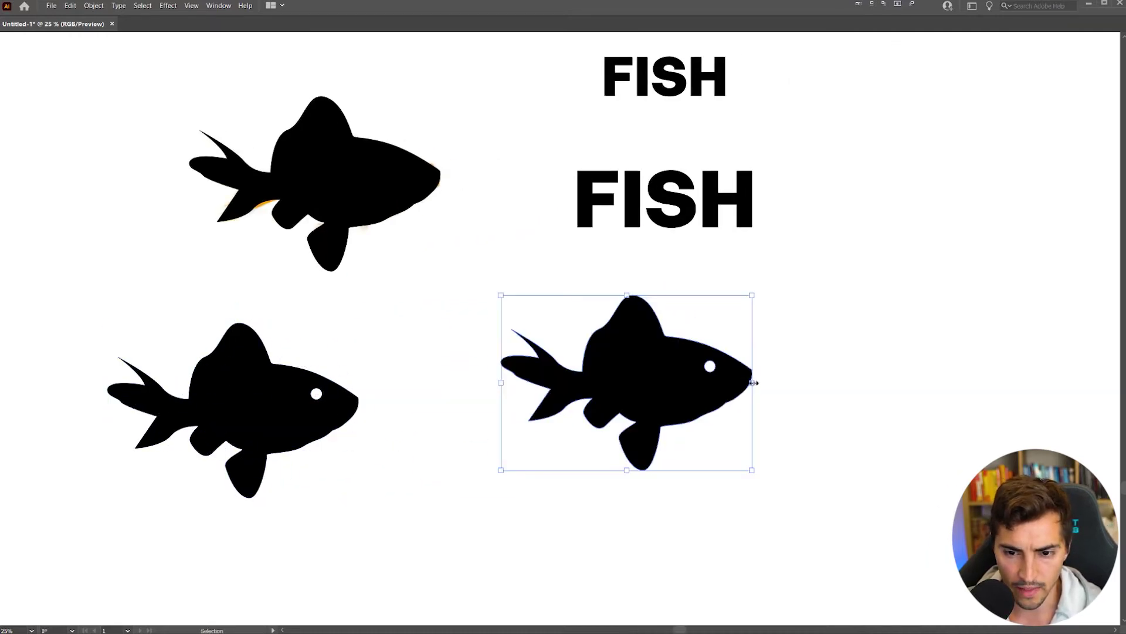
{"action": "left_click_drag", "start_coordinate": [755, 381], "coordinate": [691, 394]}
{"action": "left_click_drag", "start_coordinate": [737, 340], "coordinate": [571, 382]}
{"action": "left_click", "coordinate": [571, 382]}
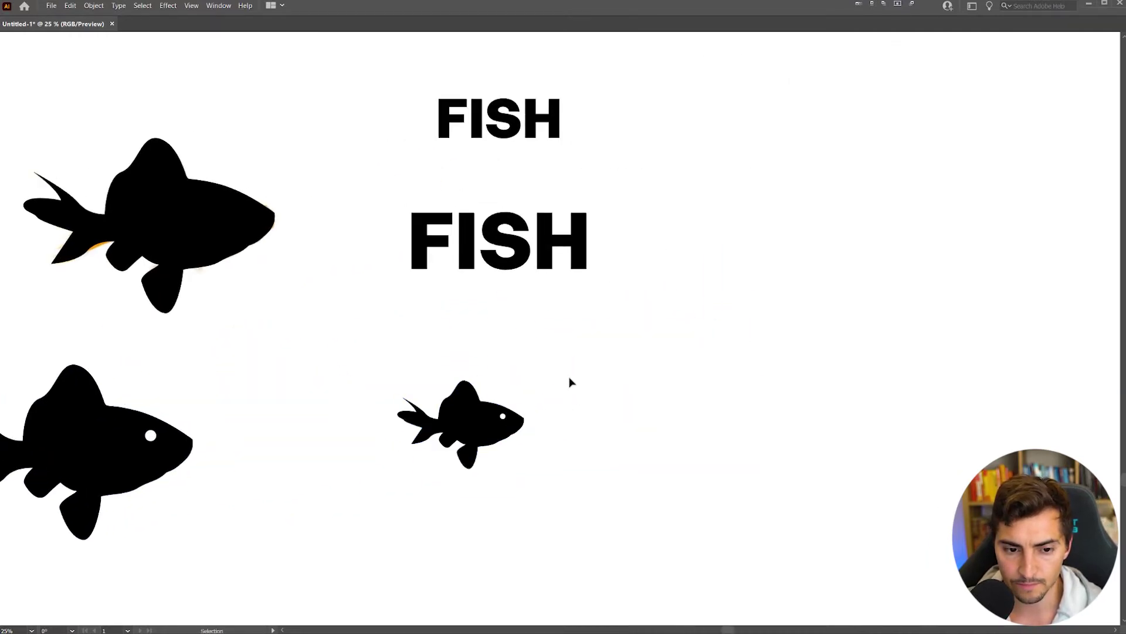
Thicken the small fish's thin upper tail spike by moving the notch's anchor point about 18 px toward the tail end.
{"action": "scroll", "coordinate": [445, 393], "scroll_direction": "up", "scroll_amount": 1}
{"action": "scroll", "coordinate": [392, 423], "scroll_direction": "up", "scroll_amount": 5}
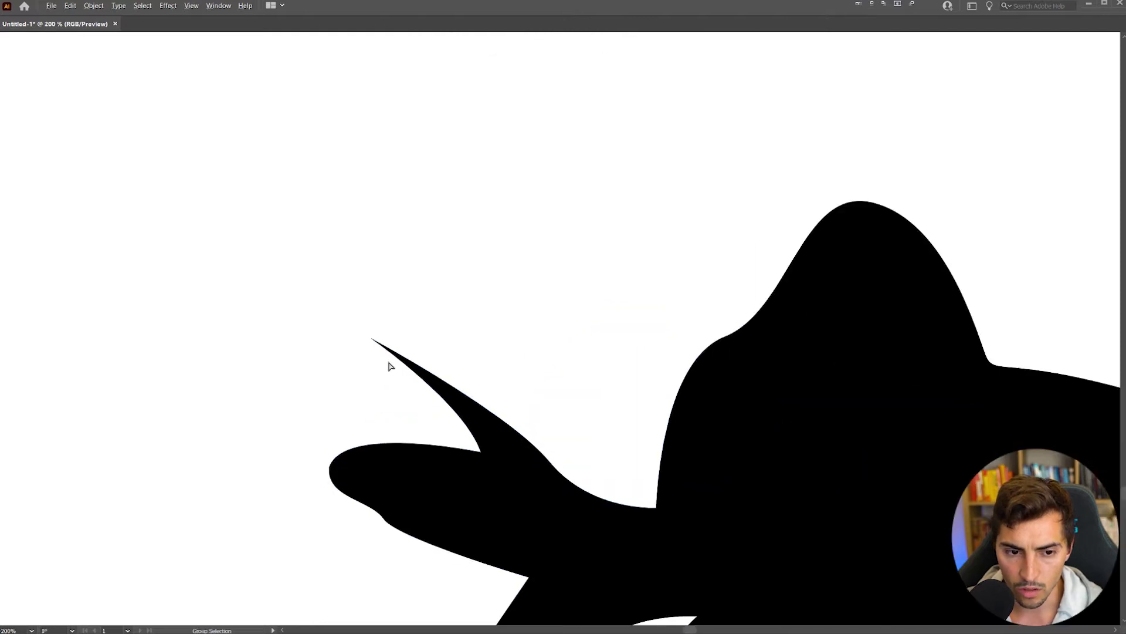
{"action": "key", "text": "a"}
{"action": "mouse_move", "coordinate": [399, 348]}
{"action": "left_mouse_down"}
{"action": "mouse_move", "coordinate": [411, 360]}
{"action": "mouse_move", "coordinate": [369, 339]}
{"action": "mouse_move", "coordinate": [398, 342]}
{"action": "left_mouse_up"}
{"action": "left_click", "coordinate": [480, 369]}
{"action": "key", "text": "ctrl+z"}
{"action": "mouse_move", "coordinate": [481, 452]}
{"action": "left_mouse_down"}
{"action": "mouse_move", "coordinate": [465, 453]}
{"action": "mouse_move", "coordinate": [502, 458]}
{"action": "mouse_move", "coordinate": [465, 452]}
{"action": "left_mouse_up"}
{"action": "scroll", "coordinate": [464, 451], "scroll_direction": "up", "scroll_amount": 2}
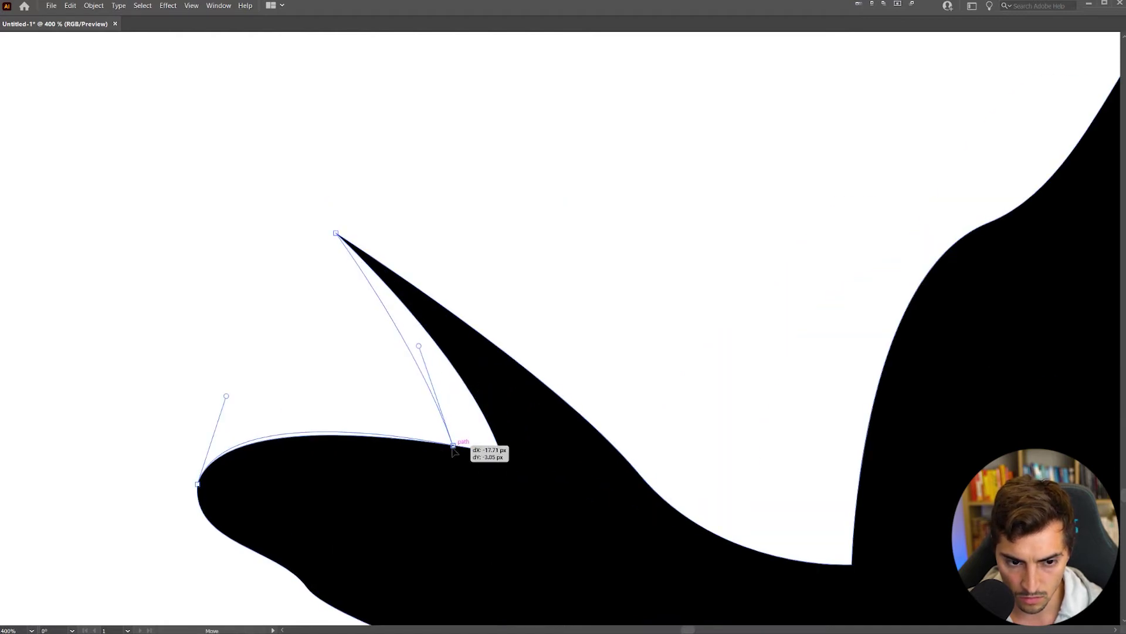
{"action": "scroll", "coordinate": [615, 304], "scroll_direction": "down", "scroll_amount": 5}
{"action": "left_click_drag", "start_coordinate": [654, 241], "coordinate": [435, 285]}
{"action": "scroll", "coordinate": [440, 275], "scroll_direction": "down", "scroll_amount": 3}
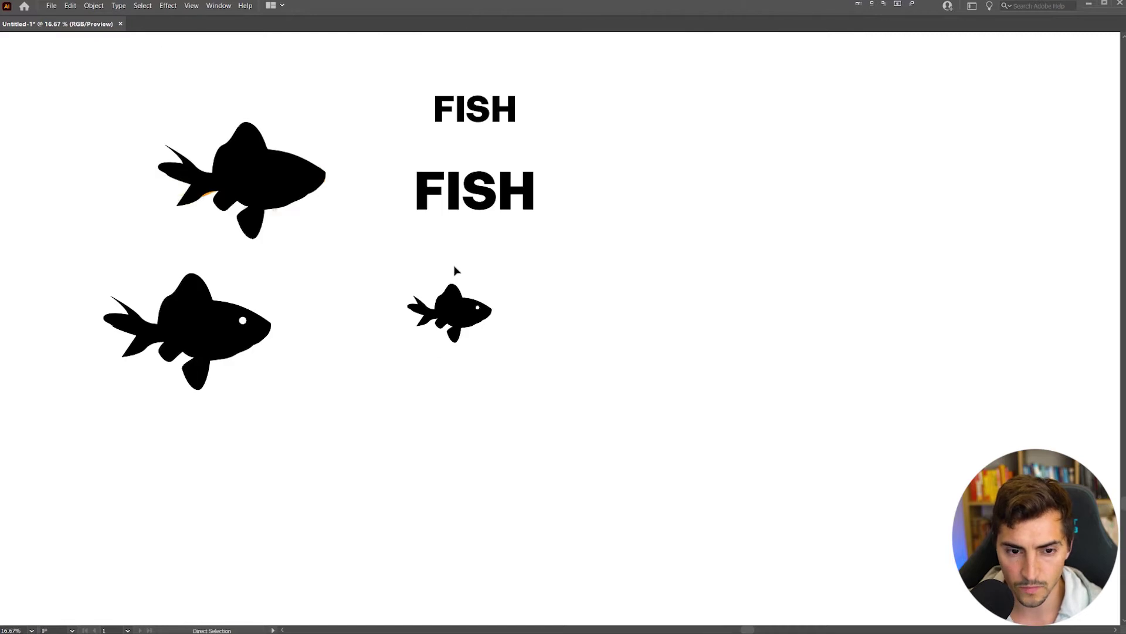
Bring the small fish and the large FISH lettering closer together by moving the fish up and the lettering down.
{"action": "scroll", "coordinate": [452, 267], "scroll_direction": "up", "scroll_amount": 2}
{"action": "left_click_drag", "start_coordinate": [482, 353], "coordinate": [509, 294]}
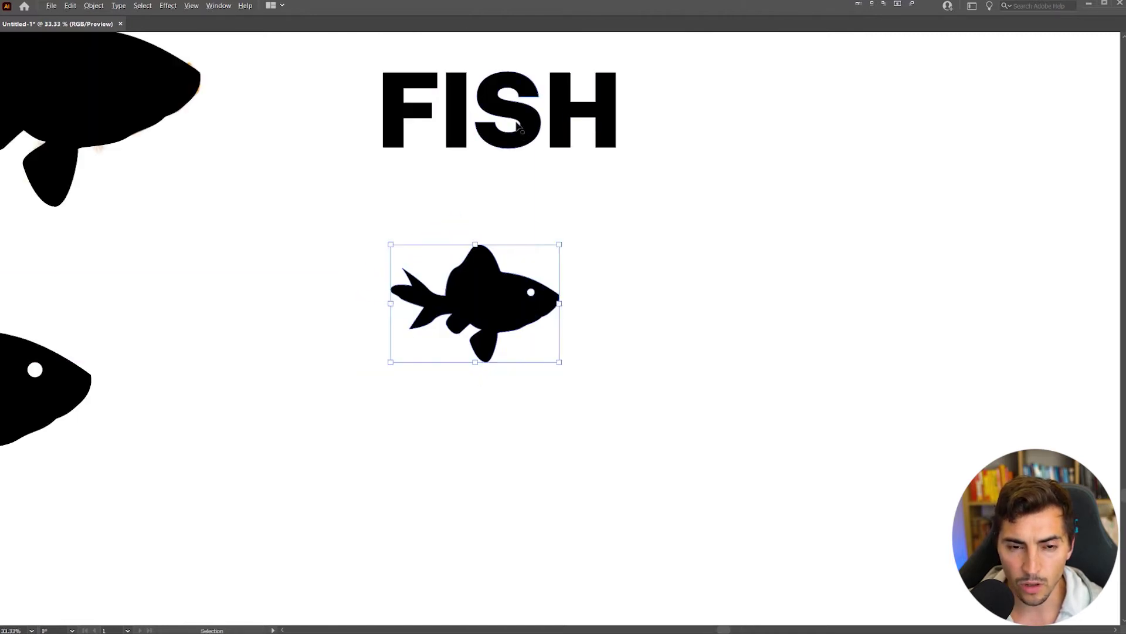
{"action": "scroll", "coordinate": [516, 123], "scroll_direction": "up", "scroll_amount": 2}
{"action": "left_click_drag", "start_coordinate": [534, 120], "coordinate": [565, 207]}
{"action": "left_click_drag", "start_coordinate": [885, 104], "coordinate": [259, 279]}
{"action": "left_click_drag", "start_coordinate": [534, 176], "coordinate": [549, 315]}
{"action": "left_click", "coordinate": [409, 237]}
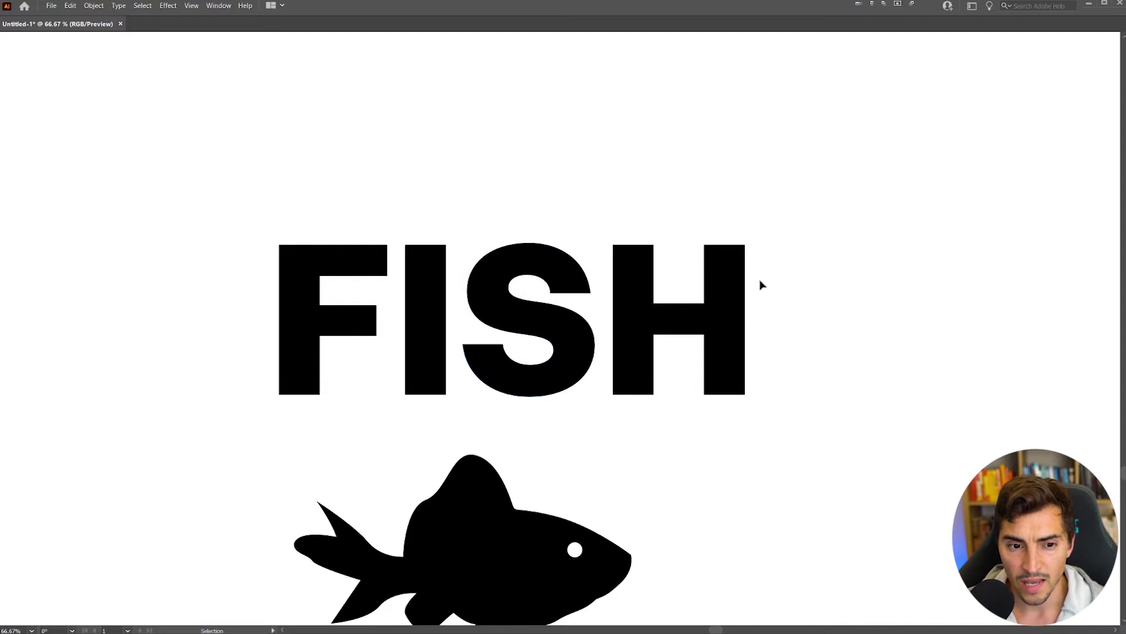
Set the Paintbrush's stroke colour to red (FF0000) with the letter S in close view.
{"action": "scroll", "coordinate": [323, 302], "scroll_direction": "up", "scroll_amount": 2}
{"action": "left_click_drag", "start_coordinate": [395, 248], "coordinate": [431, 201]}
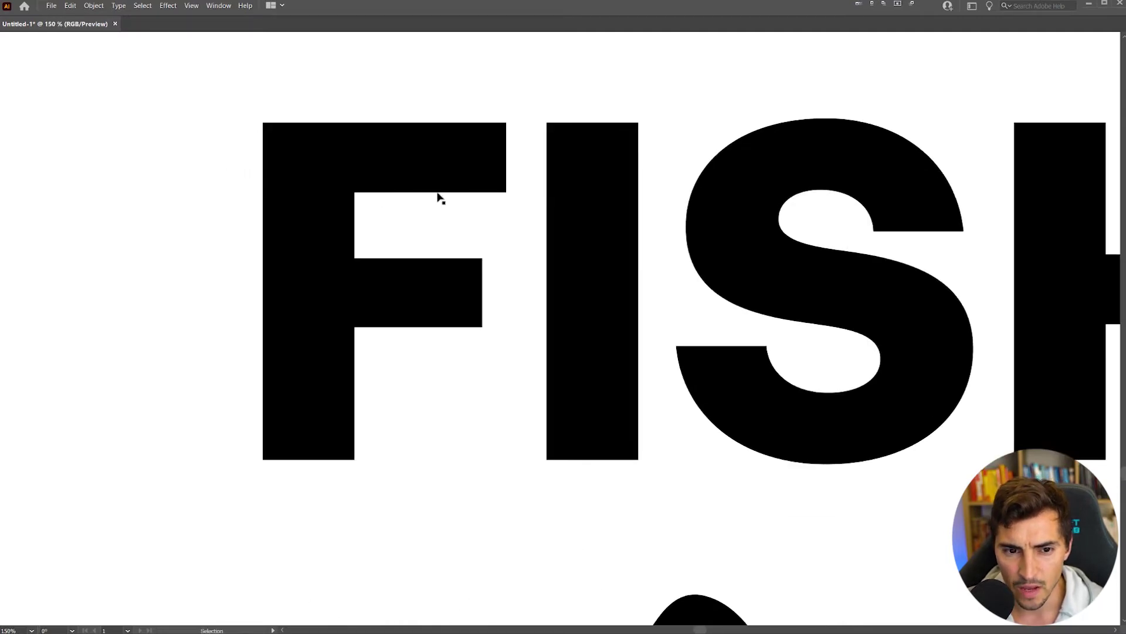
{"action": "scroll", "coordinate": [452, 197], "scroll_direction": "right", "scroll_amount": 3}
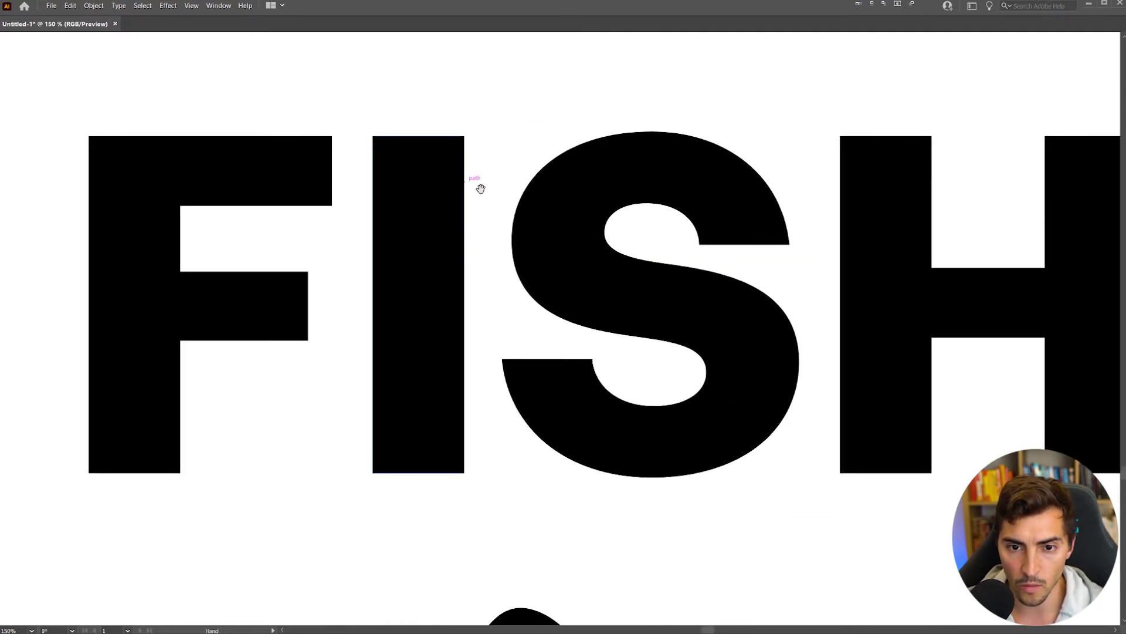
{"action": "scroll", "coordinate": [694, 208], "scroll_direction": "up", "scroll_amount": 2}
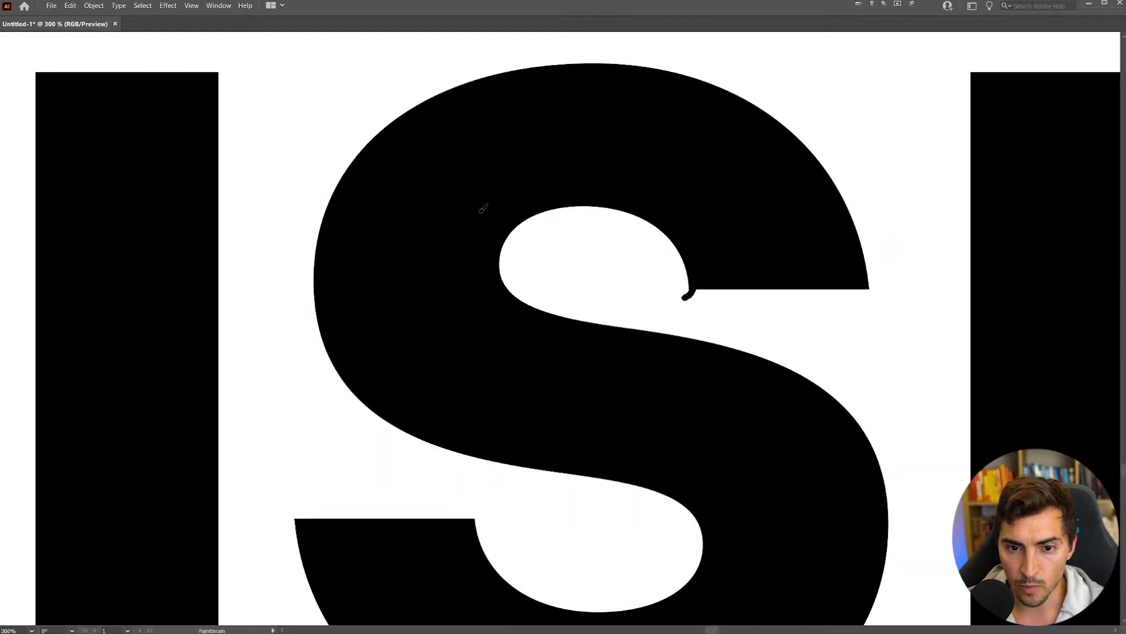
{"action": "key", "text": "Tab"}
{"action": "left_click", "coordinate": [1070, 87]}
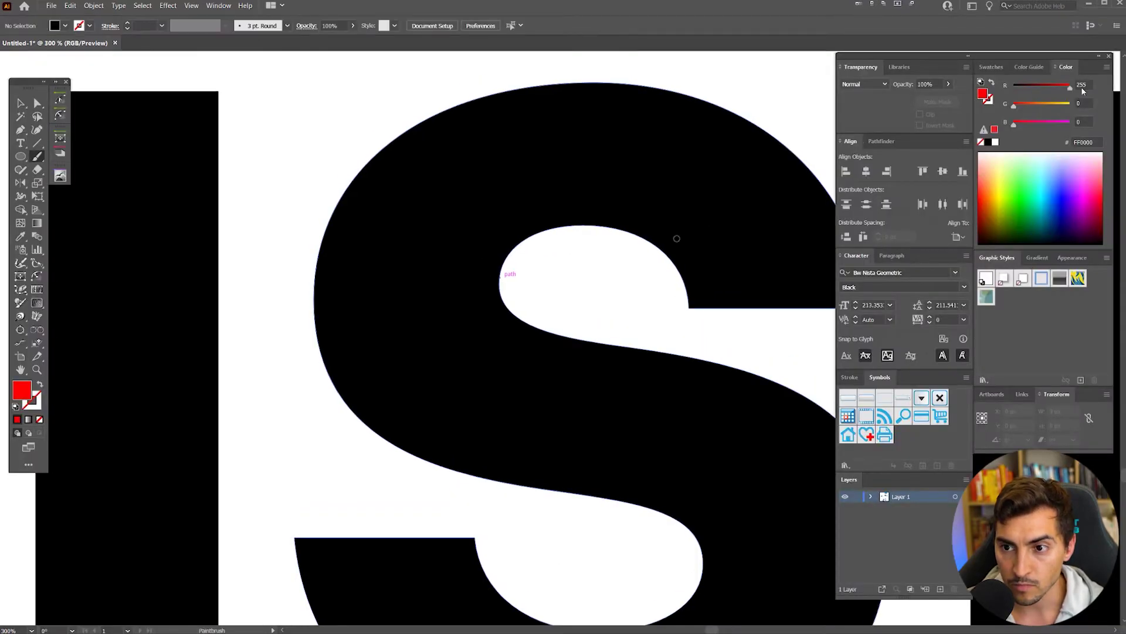
{"action": "key", "text": "shift+x"}
{"action": "left_click_drag", "start_coordinate": [585, 290], "coordinate": [599, 311]}
{"action": "key", "text": "Tab"}
Brush red loops around the upper and lower inner openings of the letter S.
{"action": "mouse_move", "coordinate": [701, 282]}
{"action": "left_mouse_down"}
{"action": "mouse_move", "coordinate": [684, 240]}
{"action": "mouse_move", "coordinate": [503, 272]}
{"action": "mouse_move", "coordinate": [723, 313]}
{"action": "mouse_move", "coordinate": [583, 139]}
{"action": "mouse_move", "coordinate": [390, 302]}
{"action": "mouse_move", "coordinate": [572, 408]}
{"action": "left_mouse_up"}
{"action": "key", "text": "ctrl+z"}
{"action": "key", "text": "ctrl+z"}
{"action": "mouse_move", "coordinate": [643, 435]}
{"action": "left_mouse_down"}
{"action": "mouse_move", "coordinate": [721, 386]}
{"action": "mouse_move", "coordinate": [707, 296]}
{"action": "mouse_move", "coordinate": [721, 252]}
{"action": "left_mouse_up"}
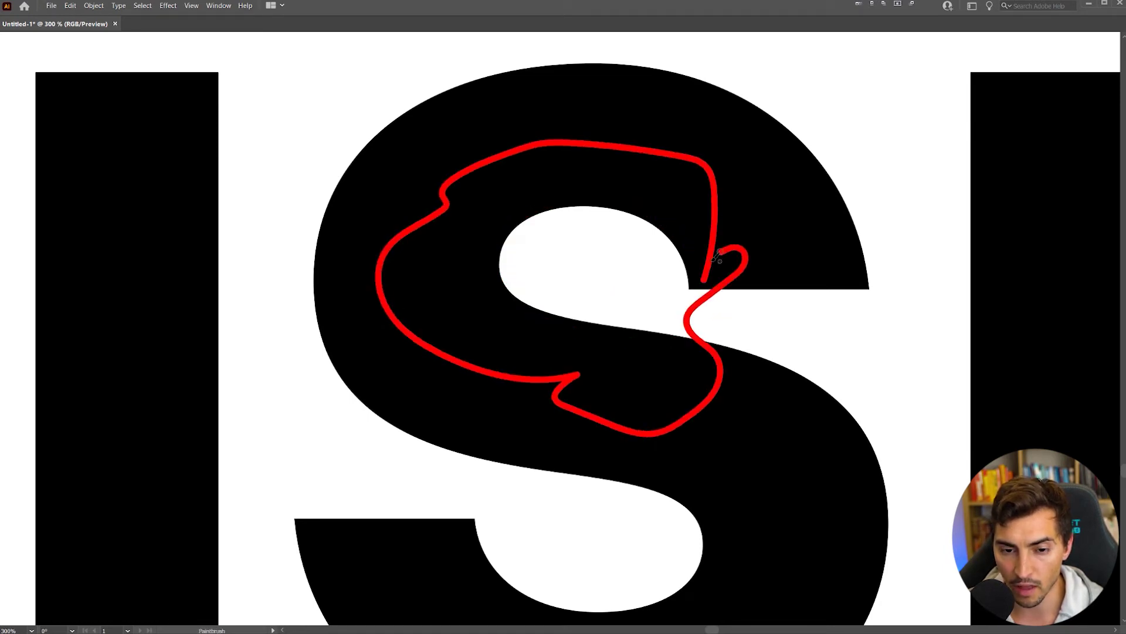
{"action": "left_click_drag", "start_coordinate": [534, 477], "coordinate": [486, 375]}
{"action": "mouse_move", "coordinate": [613, 570]}
{"action": "left_mouse_down"}
{"action": "mouse_move", "coordinate": [590, 350]}
{"action": "mouse_move", "coordinate": [392, 463]}
{"action": "left_mouse_up"}
{"action": "key", "text": "ctrl+minus"}
{"action": "key", "text": "ctrl+minus"}
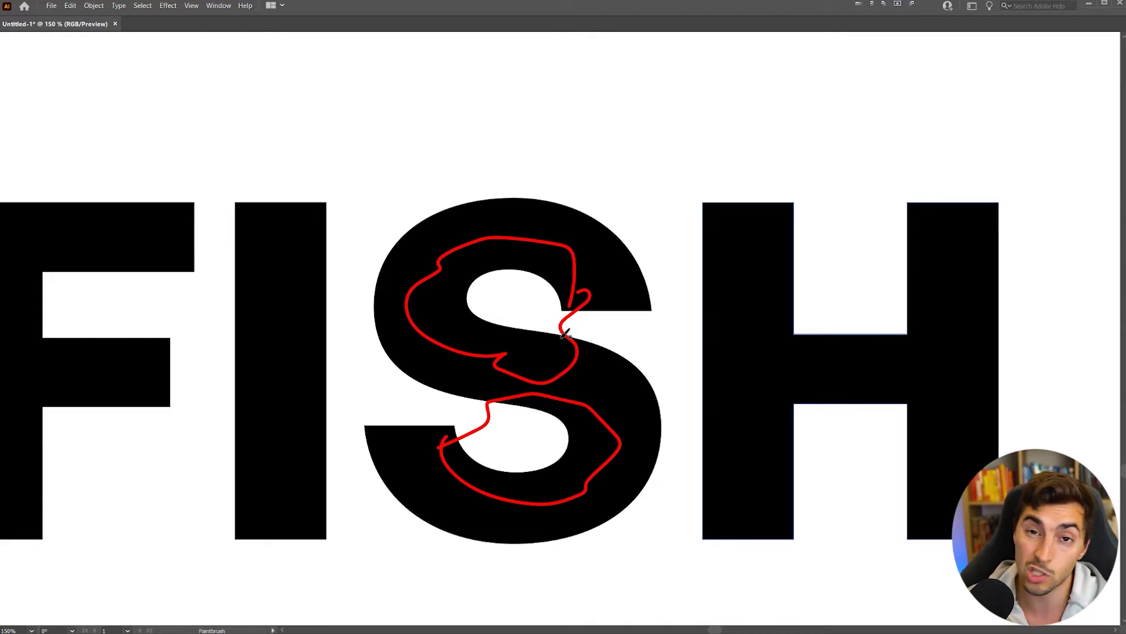
Undo the red brush loops on the letter S.
{"action": "key", "text": "ctrl+z"}
{"action": "key", "text": "ctrl+z"}
{"action": "key", "text": "ctrl+z"}
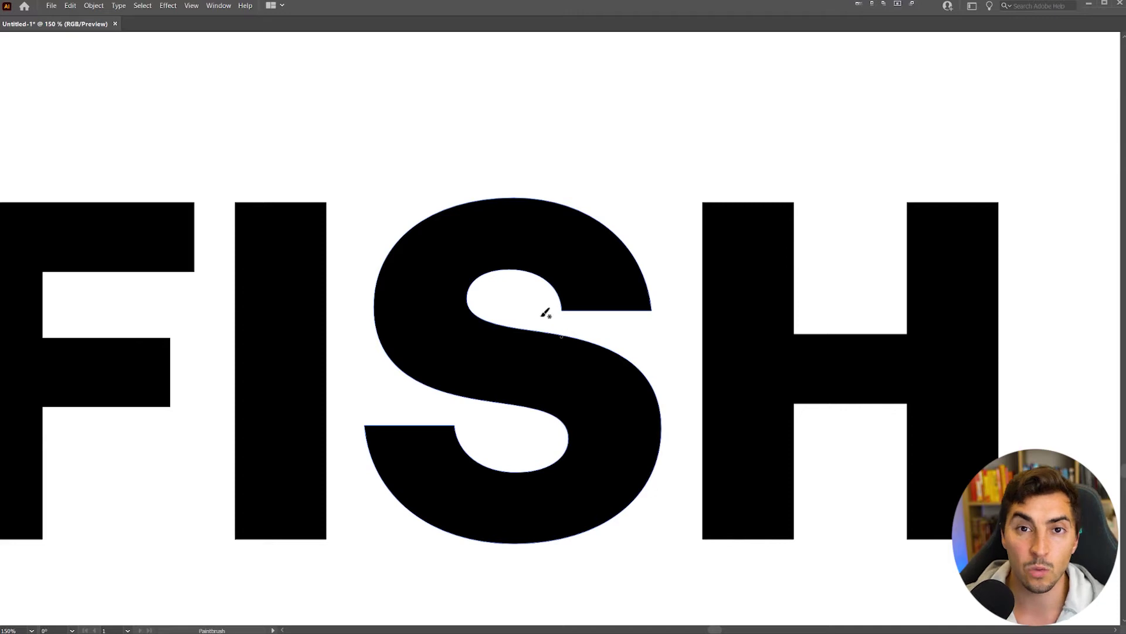
{"action": "key", "text": "v"}
Scale the small fish down and place it over the lower half of the letter S, its tail toward the opening.
{"action": "scroll", "coordinate": [531, 328], "scroll_direction": "down", "scroll_amount": 5}
{"action": "left_click_drag", "start_coordinate": [547, 301], "coordinate": [554, 264]}
{"action": "scroll", "coordinate": [527, 353], "scroll_direction": "up", "scroll_amount": 3}
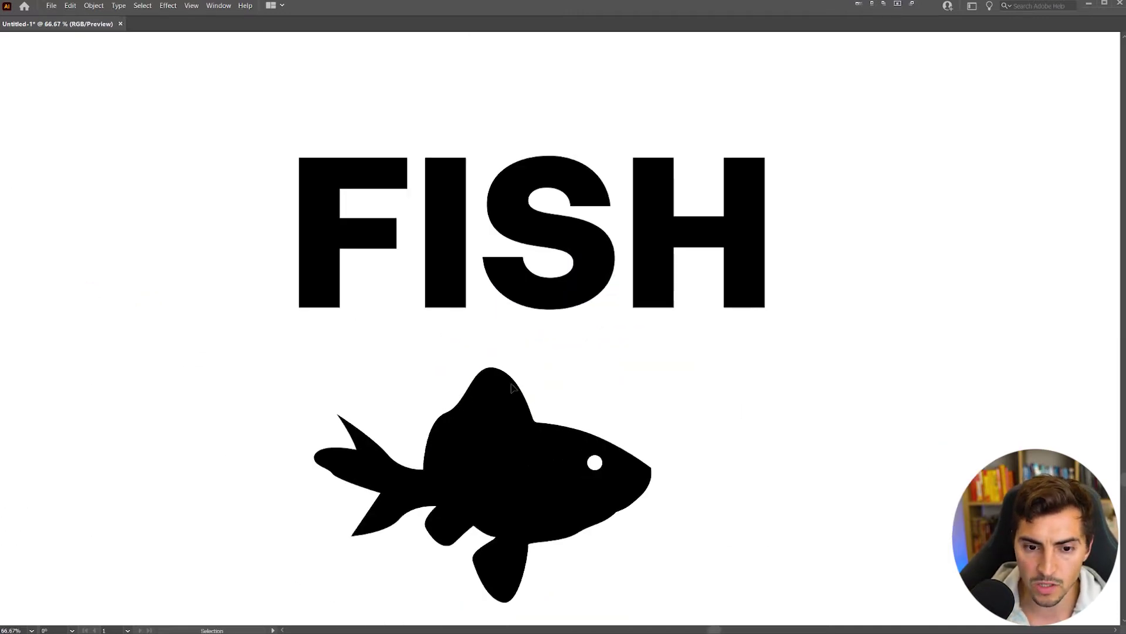
{"action": "left_click", "coordinate": [513, 387]}
{"action": "left_click_drag", "start_coordinate": [657, 366], "coordinate": [557, 432]}
{"action": "left_click_drag", "start_coordinate": [514, 469], "coordinate": [574, 237]}
{"action": "scroll", "coordinate": [574, 237], "scroll_direction": "up", "scroll_amount": 2}
{"action": "left_click_drag", "start_coordinate": [651, 168], "coordinate": [603, 203]}
Recolour the fish on the S white by sampling the empty canvas with the Eyedropper and deselect it.
{"action": "key", "text": "i"}
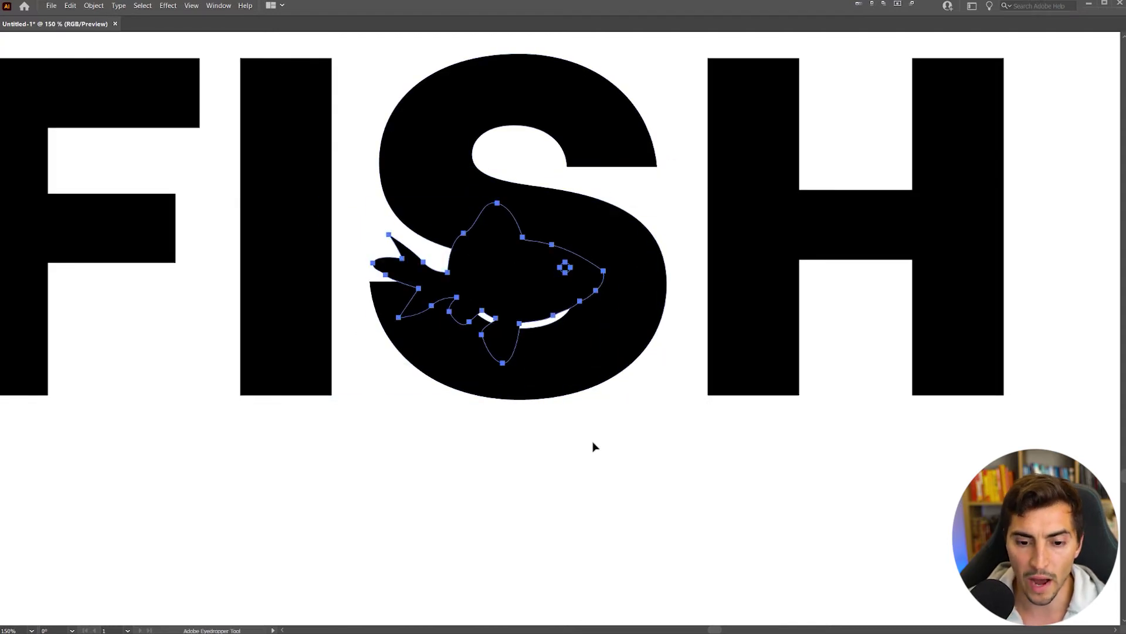
{"action": "left_click", "coordinate": [599, 477]}
{"action": "key", "text": "v"}
{"action": "scroll", "coordinate": [521, 234], "scroll_direction": "up", "scroll_amount": 1}
{"action": "left_click", "coordinate": [673, 184]}
{"action": "scroll", "coordinate": [672, 184], "scroll_direction": "down", "scroll_amount": 1}
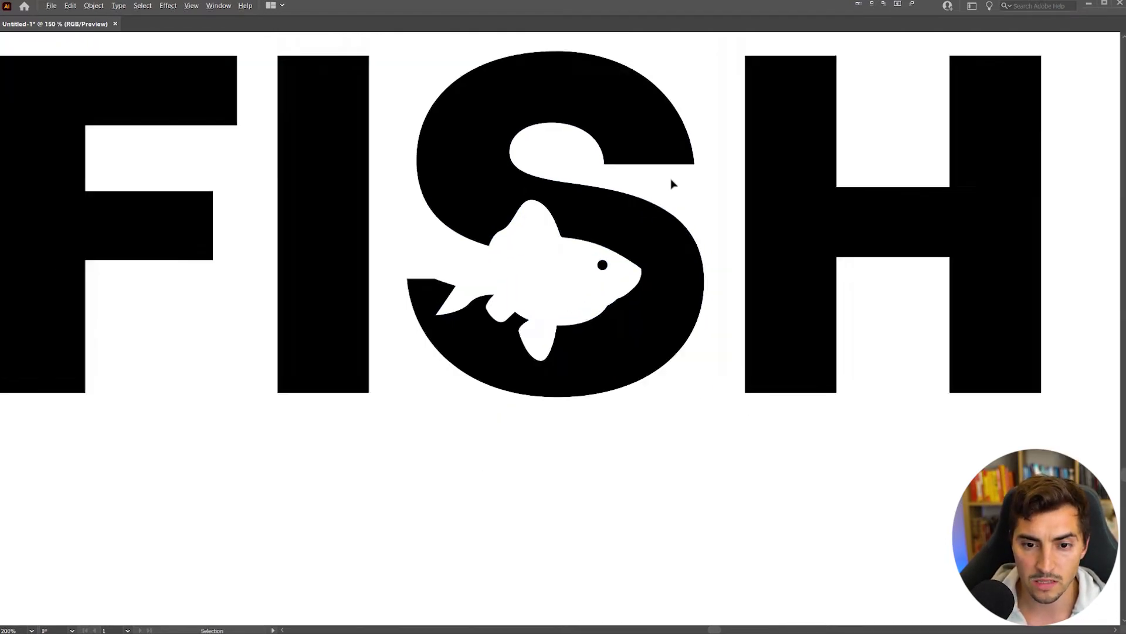
Try enlarging the white fish until its nose extends past the outer curve of the S.
{"action": "scroll", "coordinate": [672, 184], "scroll_direction": "down", "scroll_amount": 1}
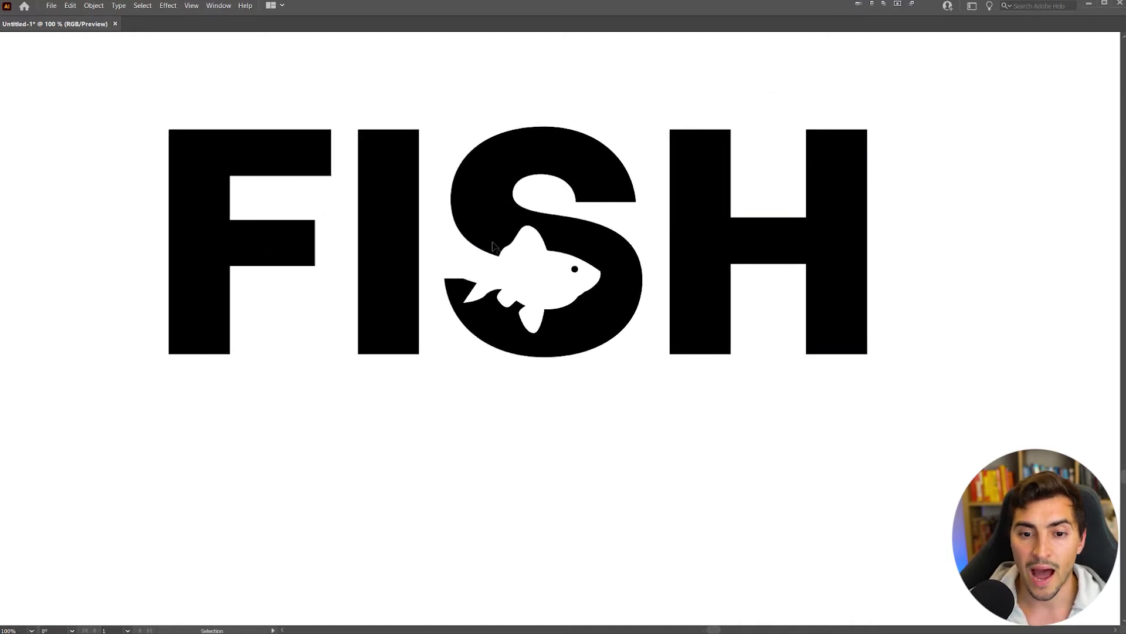
{"action": "scroll", "coordinate": [664, 187], "scroll_direction": "up", "scroll_amount": 2}
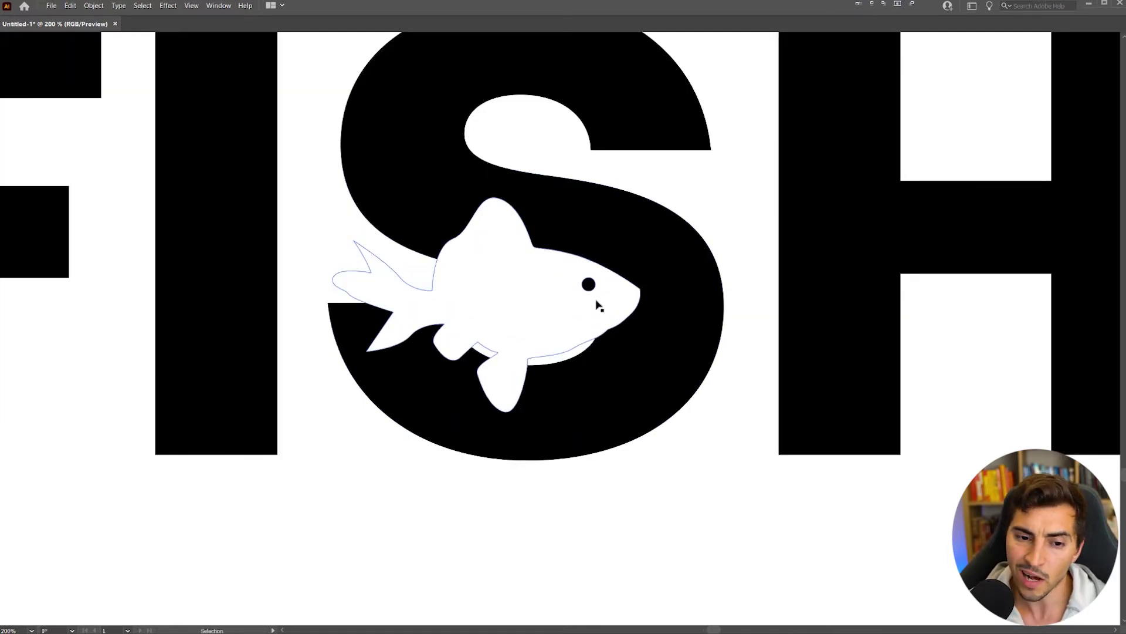
{"action": "scroll", "coordinate": [589, 318], "scroll_direction": "up", "scroll_amount": 1}
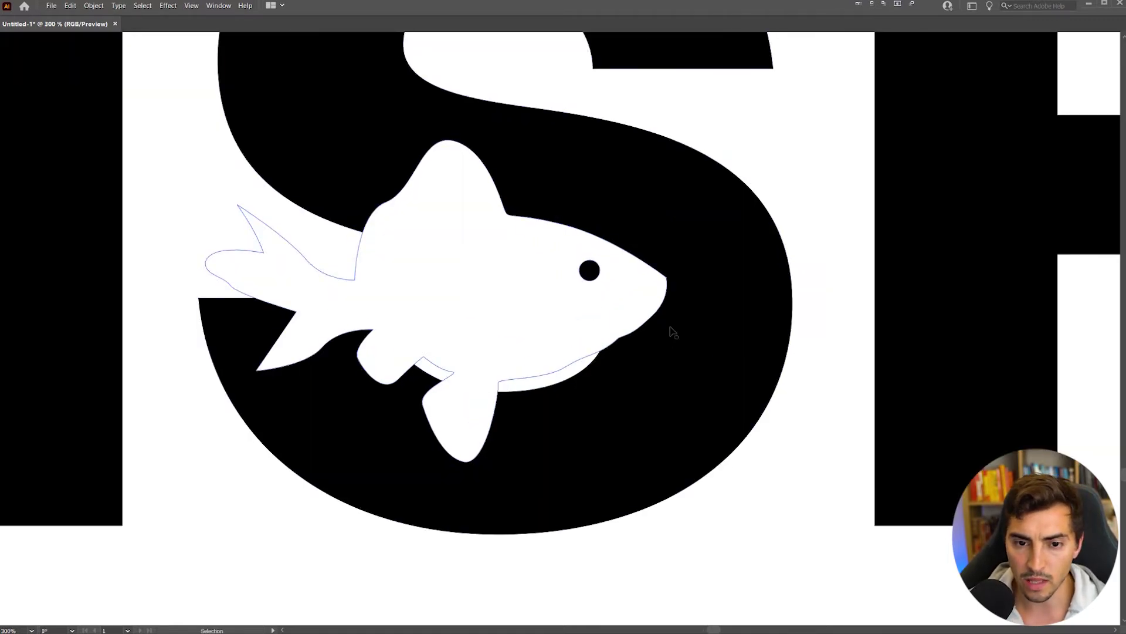
{"action": "left_click", "coordinate": [617, 334]}
{"action": "left_click_drag", "start_coordinate": [666, 300], "coordinate": [852, 271]}
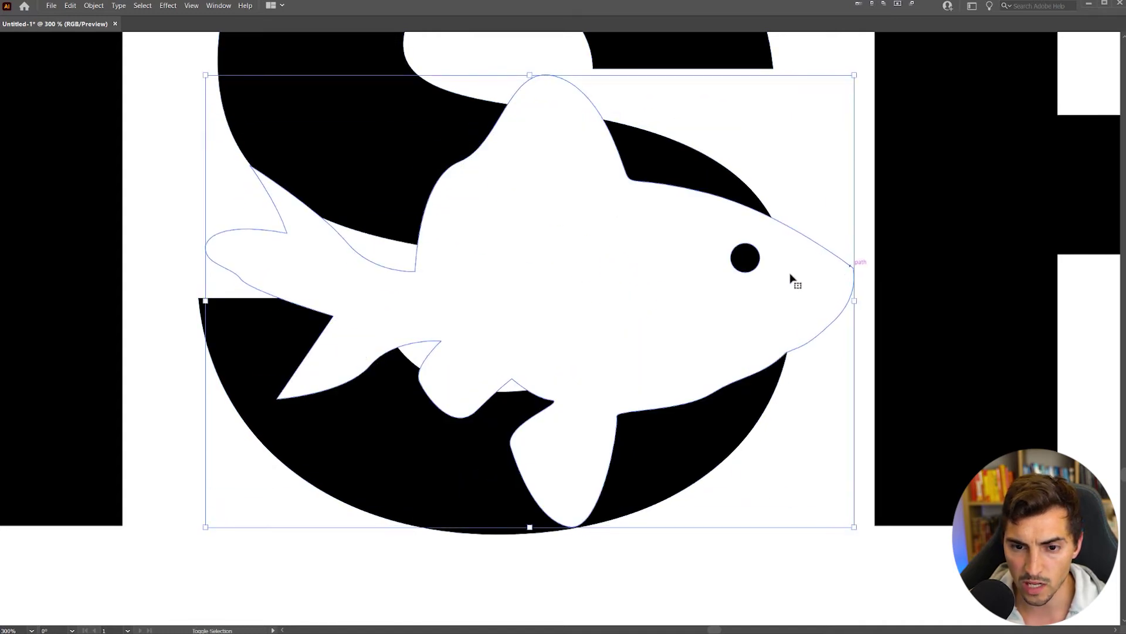
{"action": "scroll", "coordinate": [809, 273], "scroll_direction": "down", "scroll_amount": 1}
{"action": "left_click", "coordinate": [847, 312]}
{"action": "scroll", "coordinate": [848, 313], "scroll_direction": "down", "scroll_amount": 3}
{"action": "left_click_drag", "start_coordinate": [879, 144], "coordinate": [849, 152]}
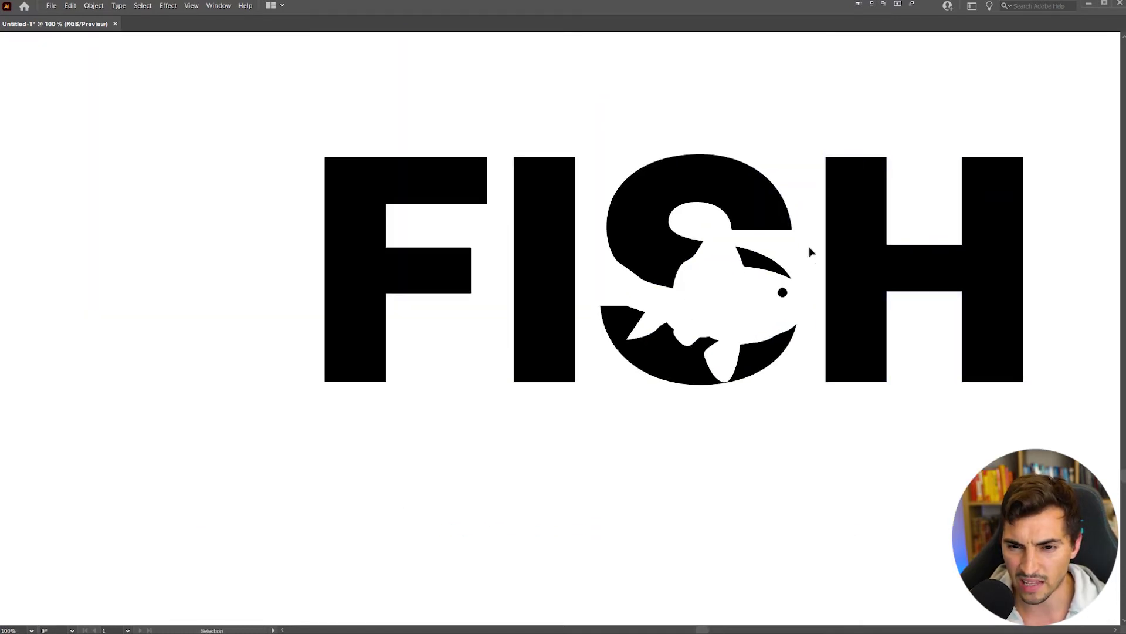
Scale the white fish down to fit within the lower half of the S and adjust its position slightly.
{"action": "scroll", "coordinate": [815, 253], "scroll_direction": "up", "scroll_amount": 2}
{"action": "left_click", "coordinate": [804, 325]}
{"action": "left_click_drag", "start_coordinate": [825, 356], "coordinate": [679, 360]}
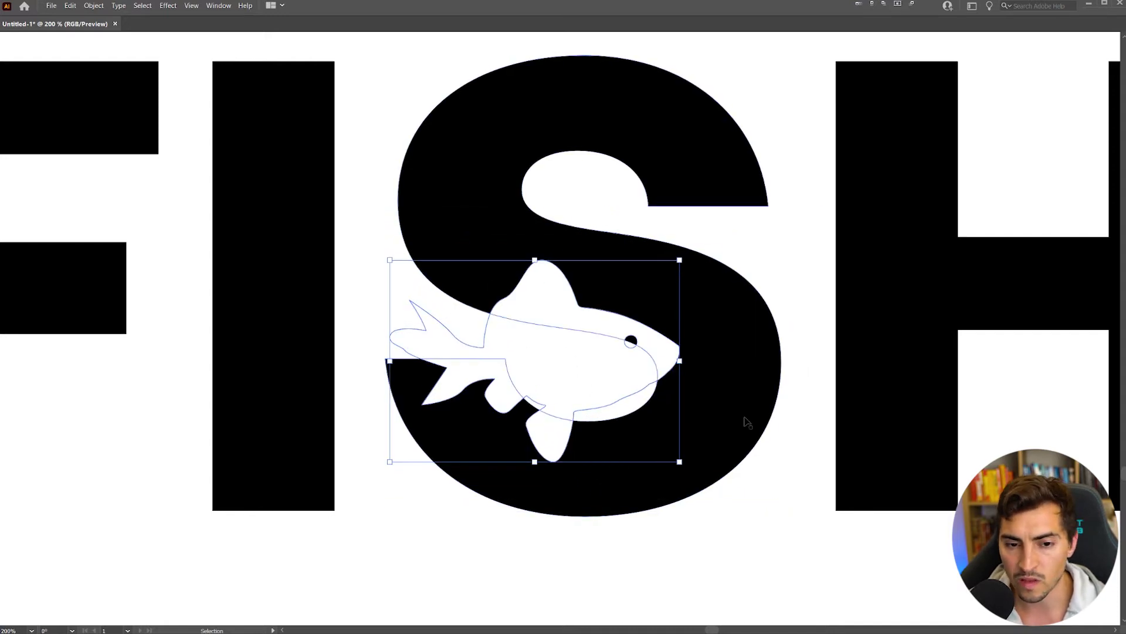
{"action": "scroll", "coordinate": [572, 366], "scroll_direction": "up", "scroll_amount": 1}
{"action": "left_click_drag", "start_coordinate": [577, 355], "coordinate": [601, 375]}
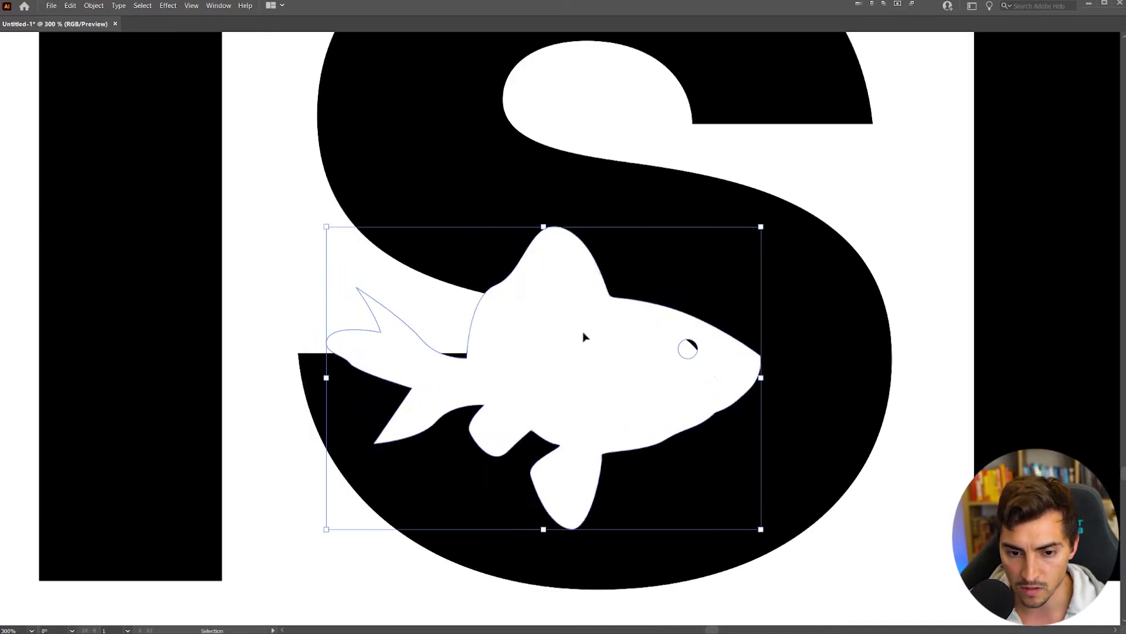
Move the fish down in small amounts until its belly outline covers the inner curve of the S.
{"action": "scroll", "coordinate": [604, 367], "scroll_direction": "up", "scroll_amount": 1}
{"action": "scroll", "coordinate": [604, 367], "scroll_direction": "up", "scroll_amount": 1}
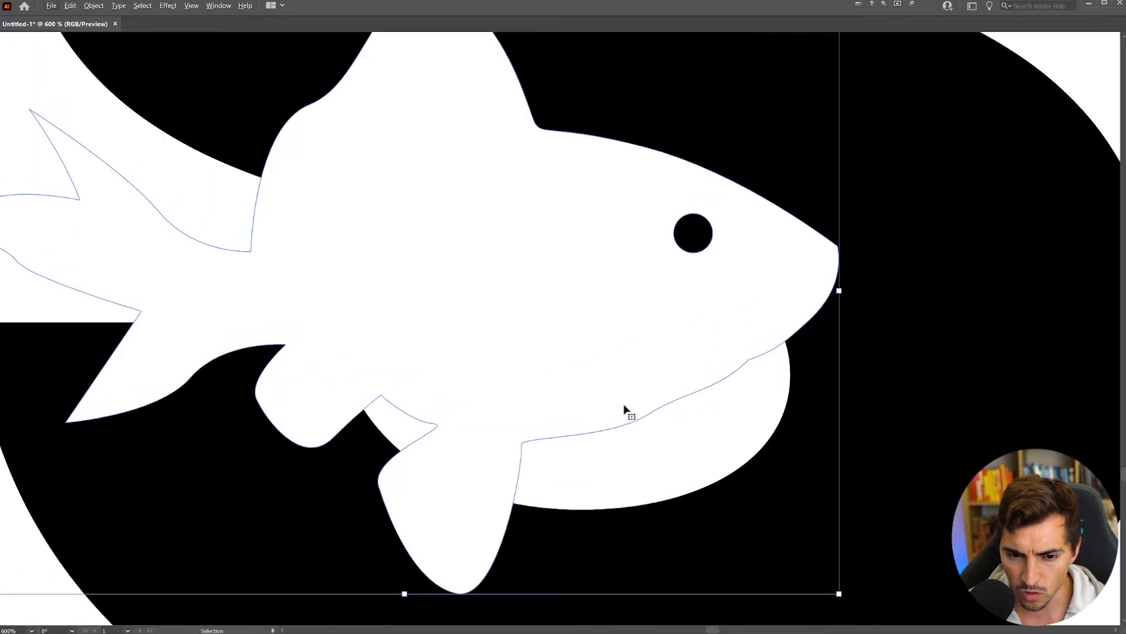
{"action": "scroll", "coordinate": [587, 411], "scroll_direction": "up", "scroll_amount": 2}
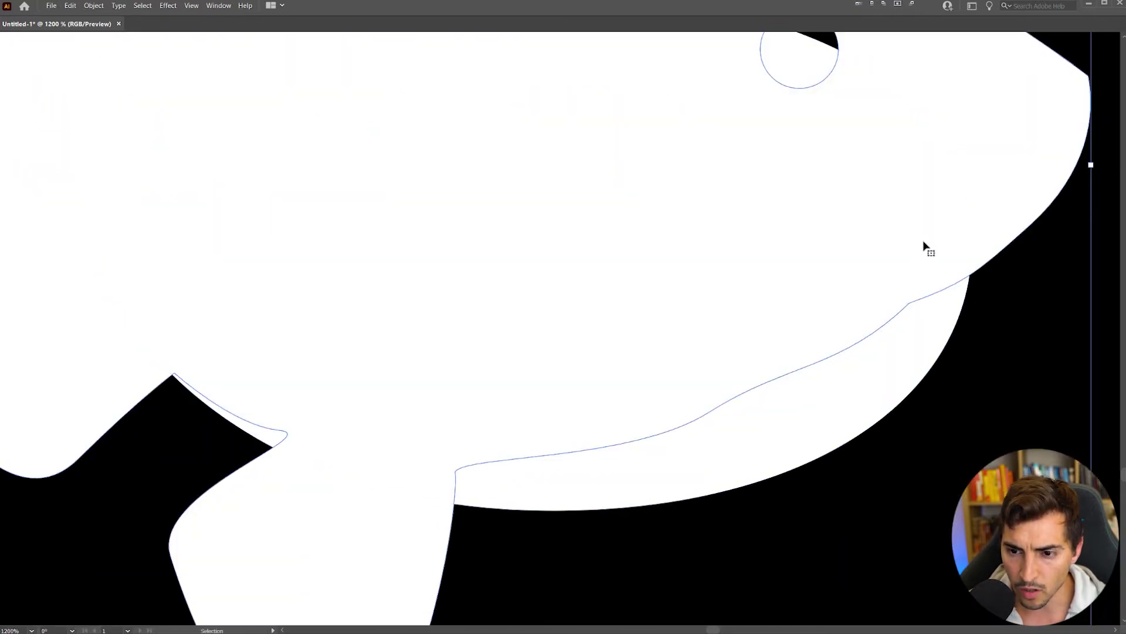
{"action": "mouse_move", "coordinate": [548, 355]}
{"action": "left_mouse_down"}
{"action": "mouse_move", "coordinate": [558, 374]}
{"action": "mouse_move", "coordinate": [552, 362]}
{"action": "left_mouse_up"}
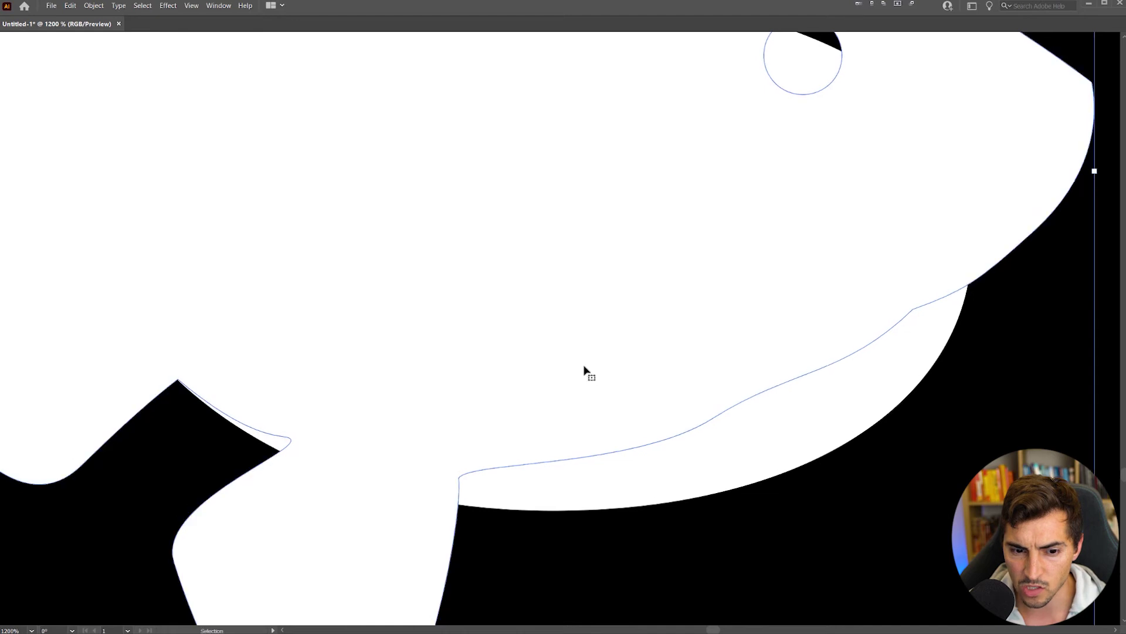
{"action": "left_click_drag", "start_coordinate": [634, 375], "coordinate": [636, 427]}
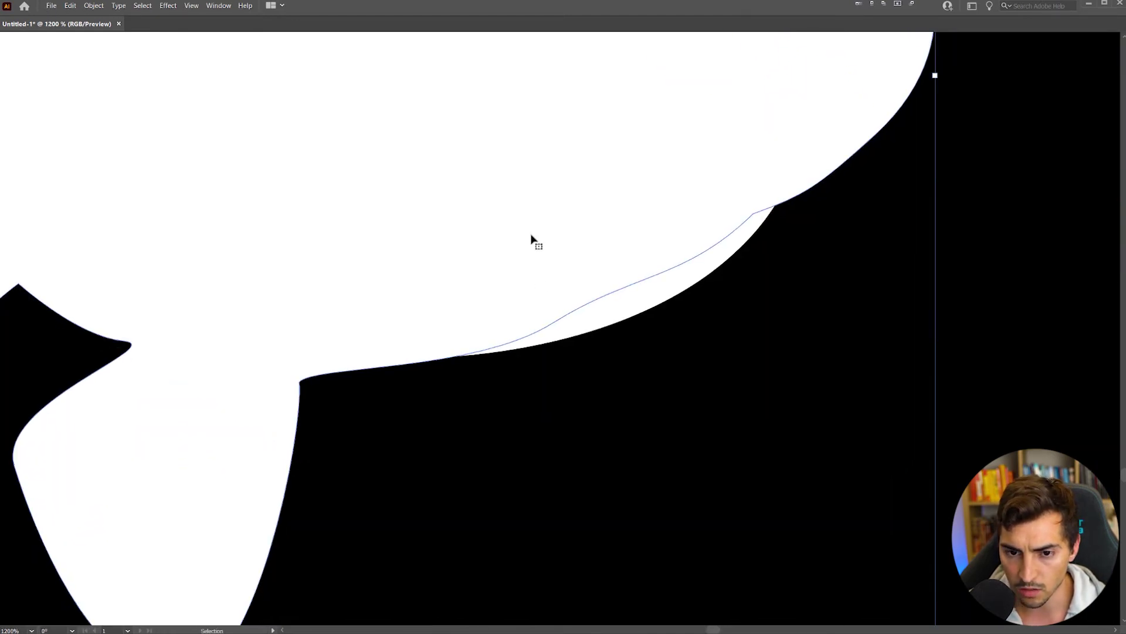
{"action": "left_click_drag", "start_coordinate": [530, 241], "coordinate": [547, 265]}
{"action": "scroll", "coordinate": [547, 265], "scroll_direction": "down", "scroll_amount": 5}
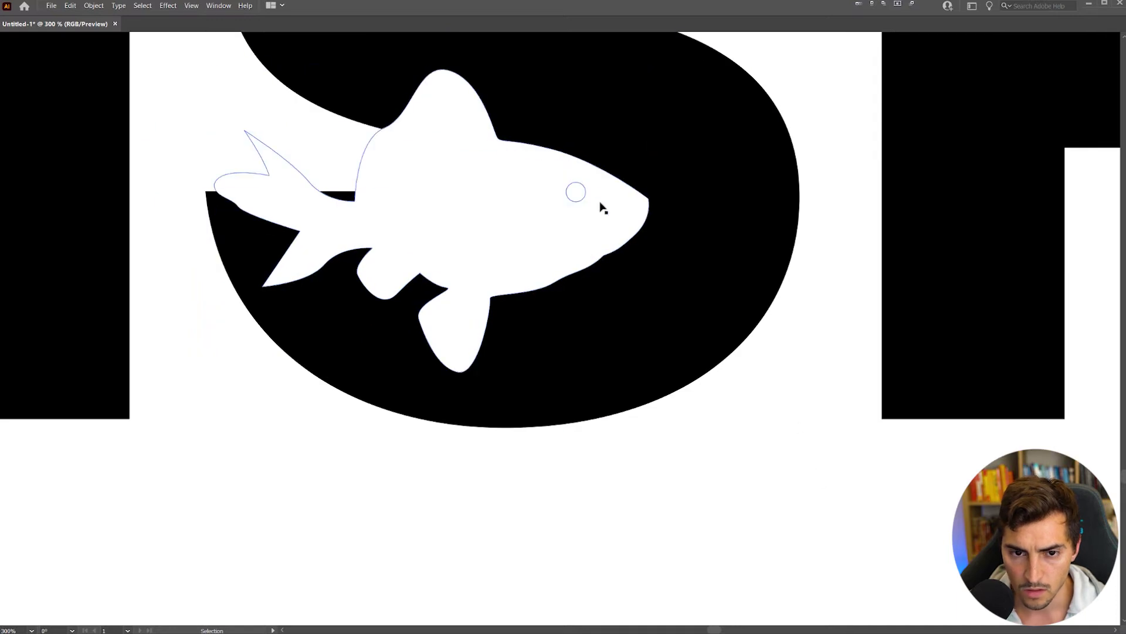
Shift the fish farther right within the S, toward the letter H, and enlarge it slightly.
{"action": "left_click_drag", "start_coordinate": [594, 235], "coordinate": [624, 235]}
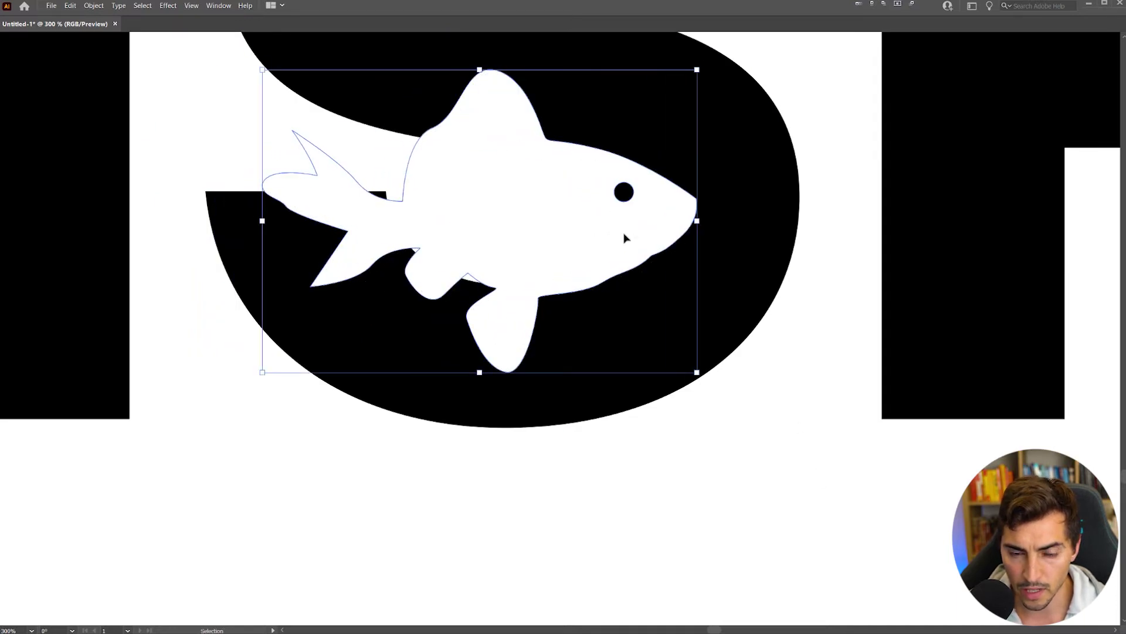
{"action": "key", "text": "Right"}
{"action": "key", "text": "Right"}
{"action": "key", "text": "Right"}
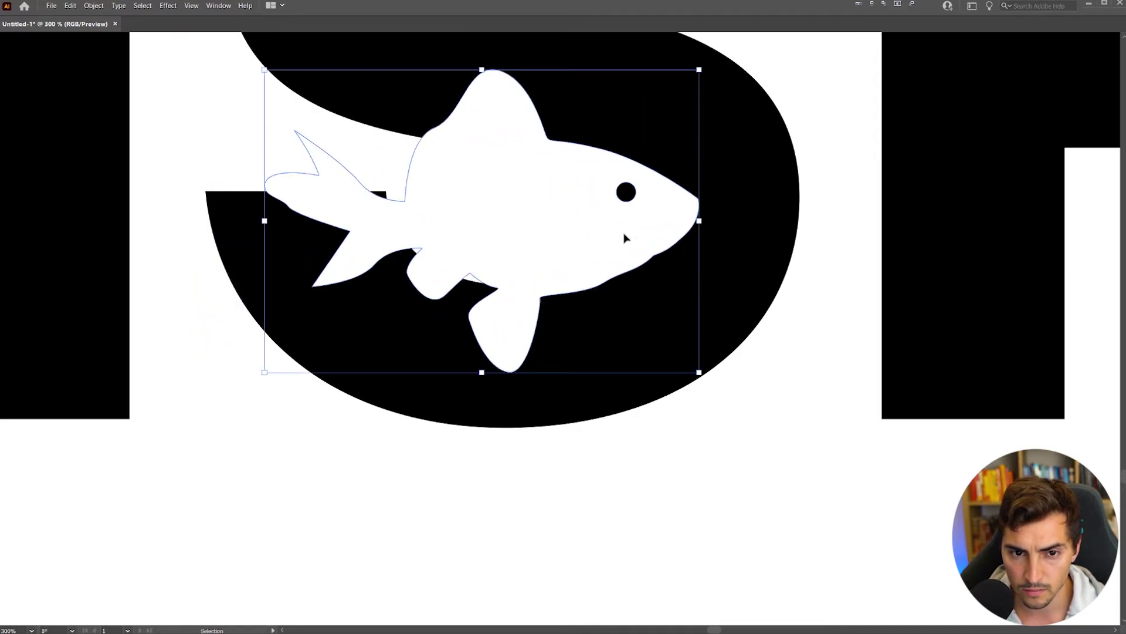
{"action": "scroll", "coordinate": [646, 223], "scroll_direction": "up", "scroll_amount": 3}
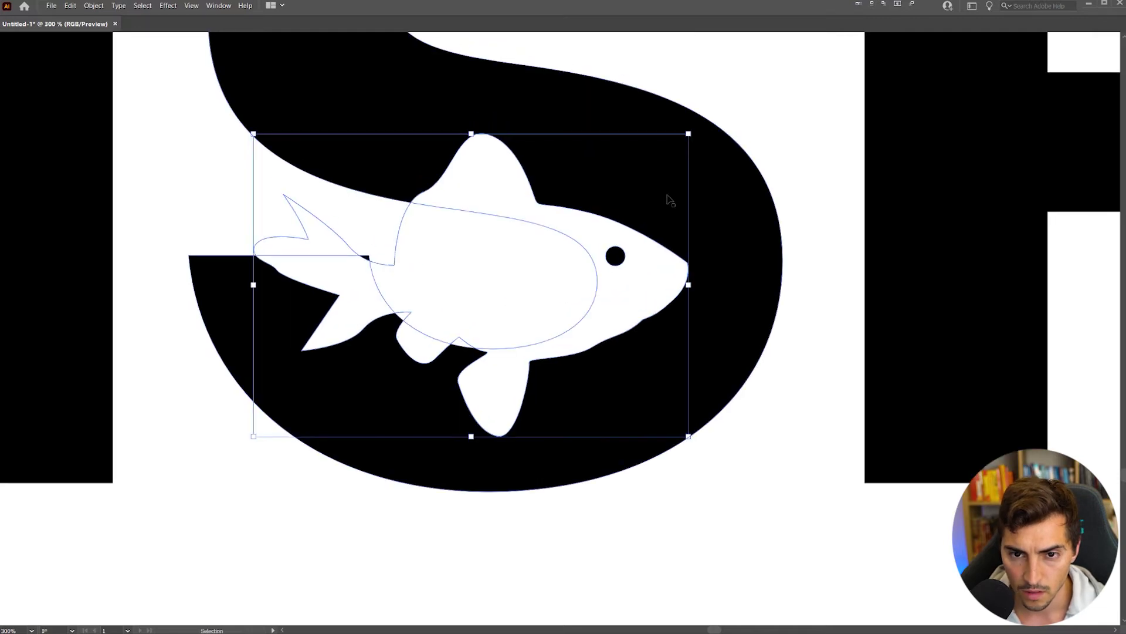
{"action": "left_click_drag", "start_coordinate": [689, 133], "coordinate": [703, 123]}
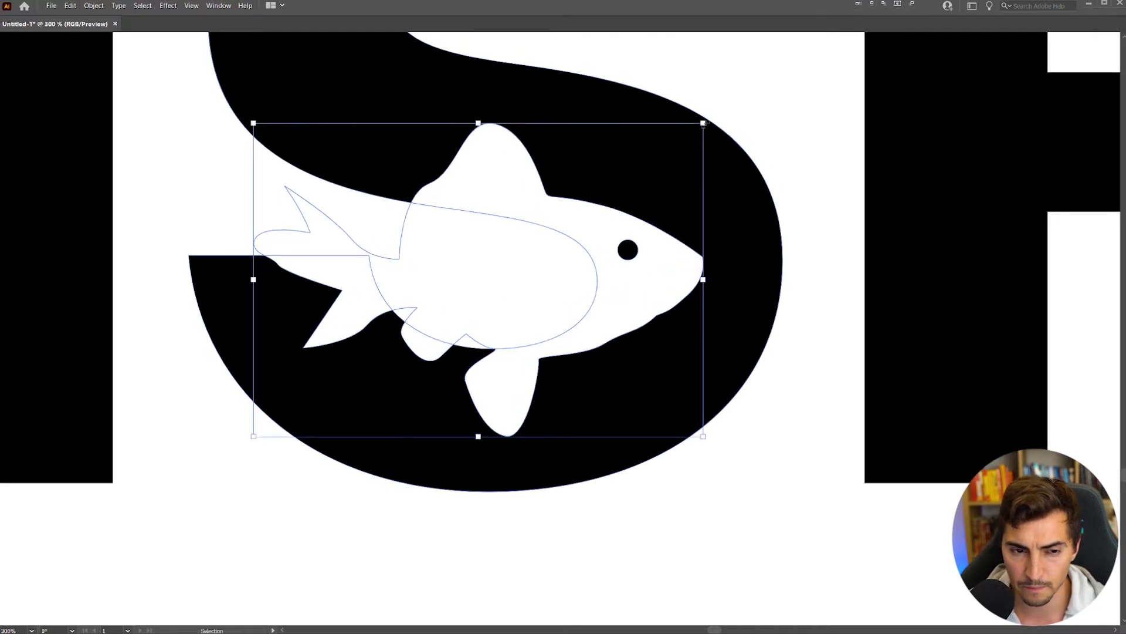
{"action": "scroll", "coordinate": [732, 154], "scroll_direction": "down", "scroll_amount": 6}
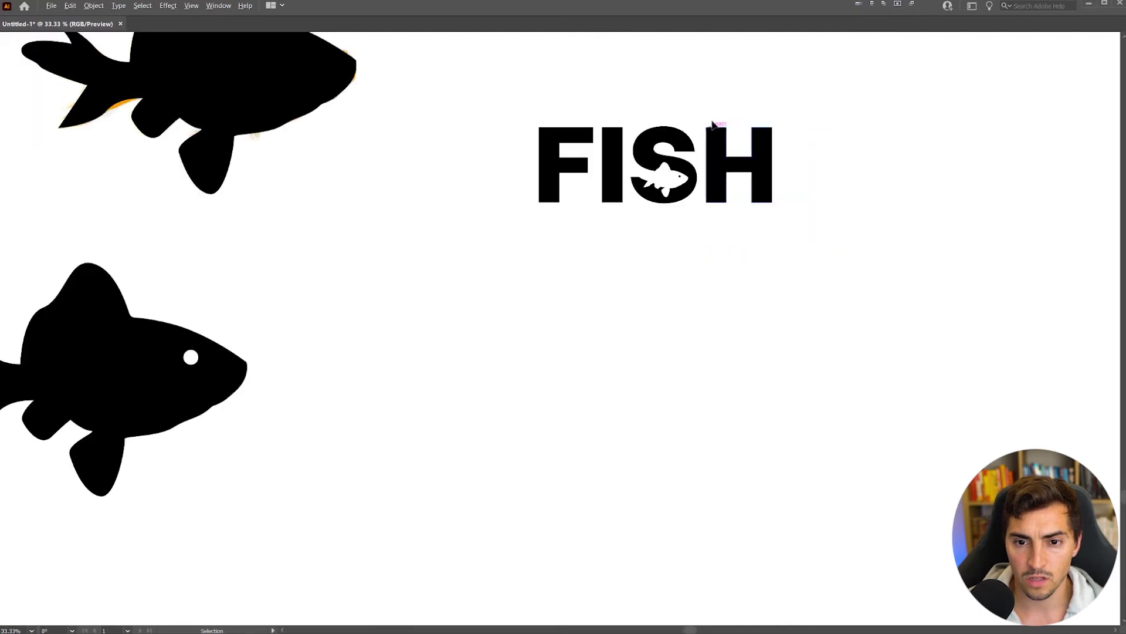
Lower the fish very slightly within the S and deselect it.
{"action": "scroll", "coordinate": [658, 174], "scroll_direction": "up", "scroll_amount": 6}
{"action": "left_click", "coordinate": [838, 267]}
{"action": "scroll", "coordinate": [846, 273], "scroll_direction": "up", "scroll_amount": 2}
{"action": "left_click_drag", "start_coordinate": [802, 239], "coordinate": [802, 244]}
{"action": "scroll", "coordinate": [802, 246], "scroll_direction": "down", "scroll_amount": 2}
{"action": "left_click", "coordinate": [929, 438]}
{"action": "left_click_drag", "start_coordinate": [928, 438], "coordinate": [699, 481]}
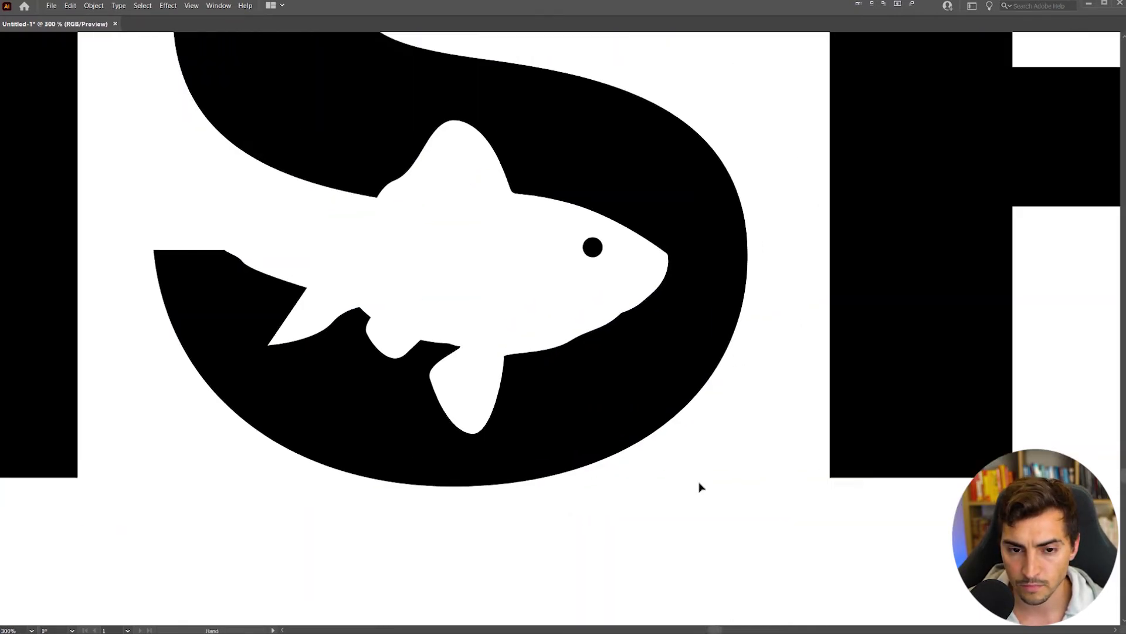
{"action": "scroll", "coordinate": [699, 481], "scroll_direction": "down", "scroll_amount": 2}
{"action": "scroll", "coordinate": [700, 486], "scroll_direction": "down", "scroll_amount": 2}
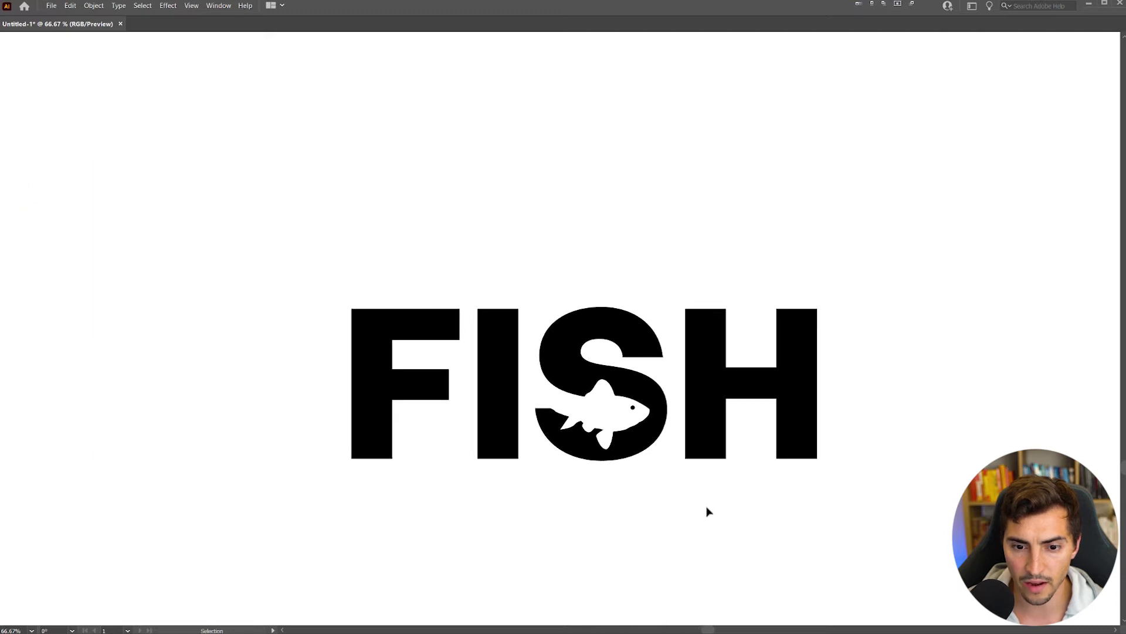
Select the whole FISH lettering with its fish, duplicate it below the original and deselect it.
{"action": "scroll", "coordinate": [708, 512], "scroll_direction": "up", "scroll_amount": 1}
{"action": "left_click_drag", "start_coordinate": [930, 173], "coordinate": [217, 396]}
{"action": "scroll", "coordinate": [217, 391], "scroll_direction": "down", "scroll_amount": 2}
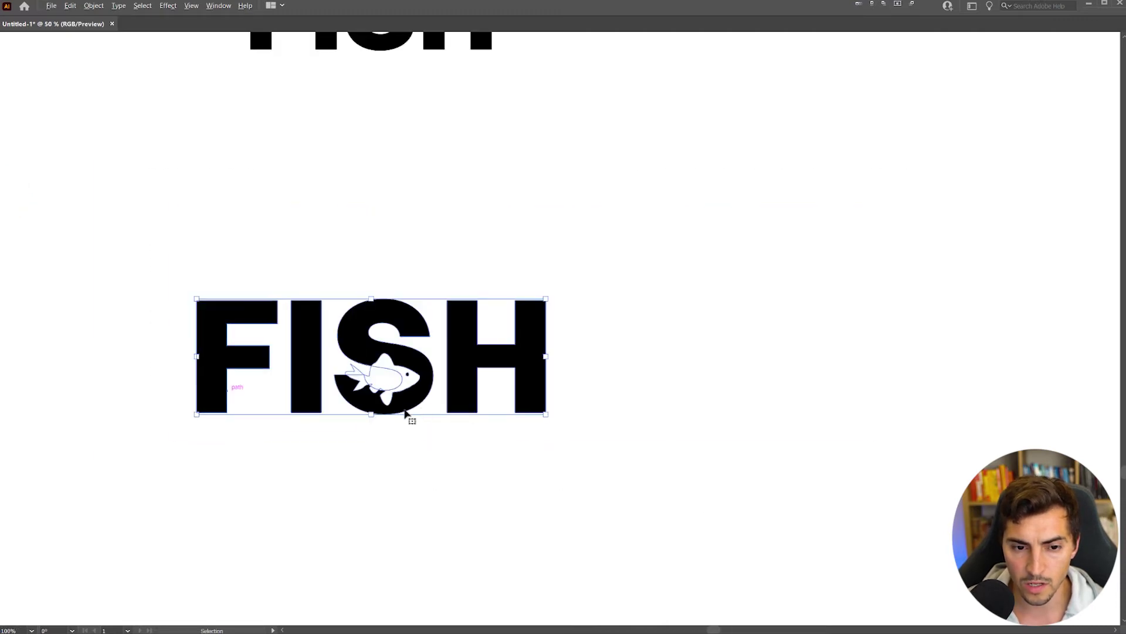
{"action": "left_click_drag", "start_coordinate": [407, 415], "coordinate": [450, 146]}
{"action": "left_click_drag", "start_coordinate": [448, 97], "coordinate": [448, 304]}
{"action": "left_click", "coordinate": [373, 324]}
{"action": "scroll", "coordinate": [369, 322], "scroll_direction": "up", "scroll_amount": 3}
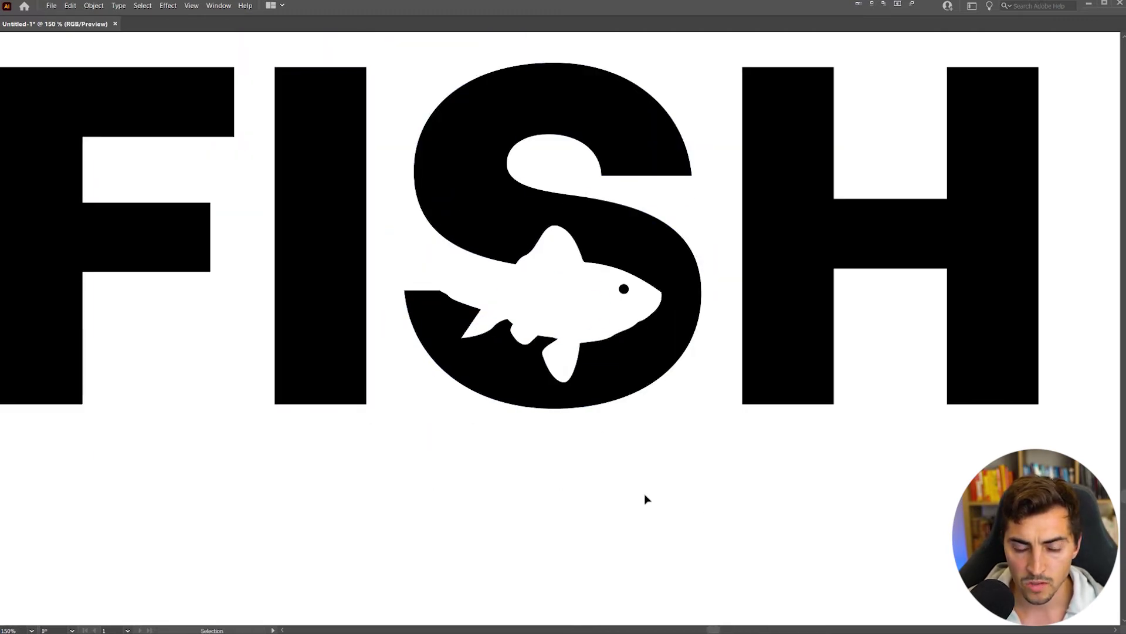
{"action": "left_click_drag", "start_coordinate": [474, 351], "coordinate": [667, 457]}
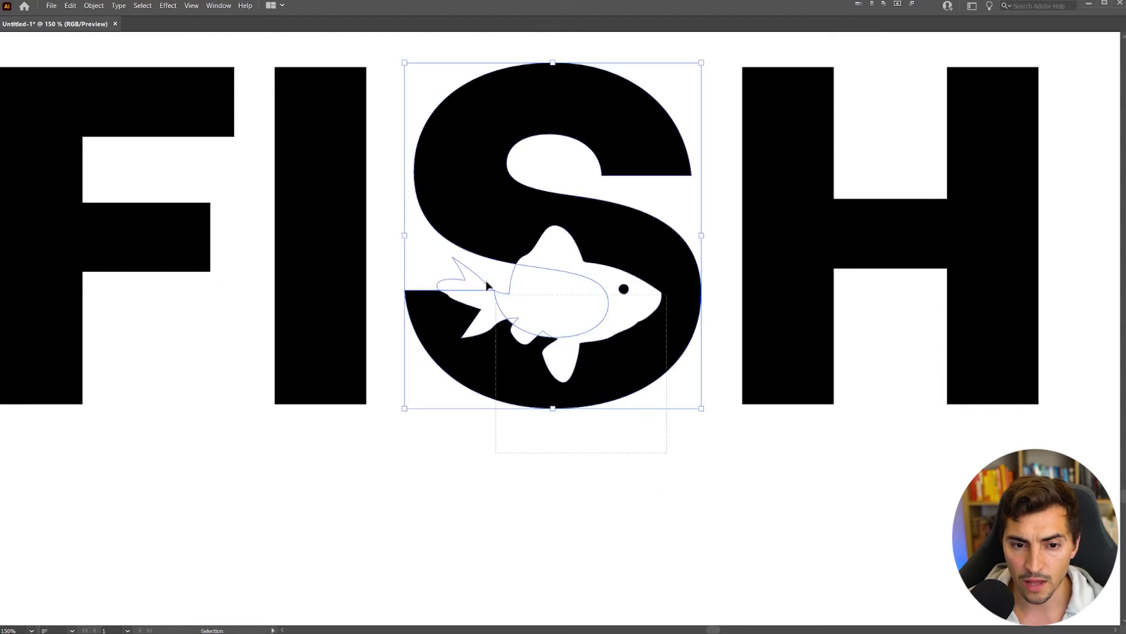
{"action": "scroll", "coordinate": [565, 326], "scroll_direction": "up", "scroll_amount": 1}
{"action": "key", "text": "z"}
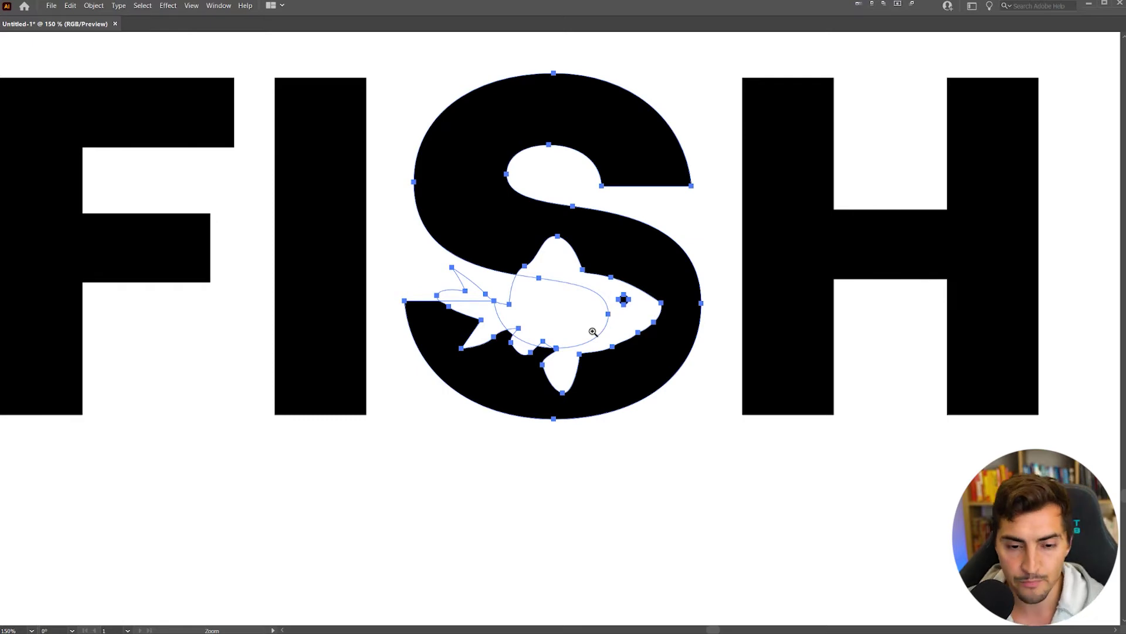
{"action": "key", "text": "shift+m"}
{"action": "scroll", "coordinate": [532, 378], "scroll_direction": "up", "scroll_amount": 2}
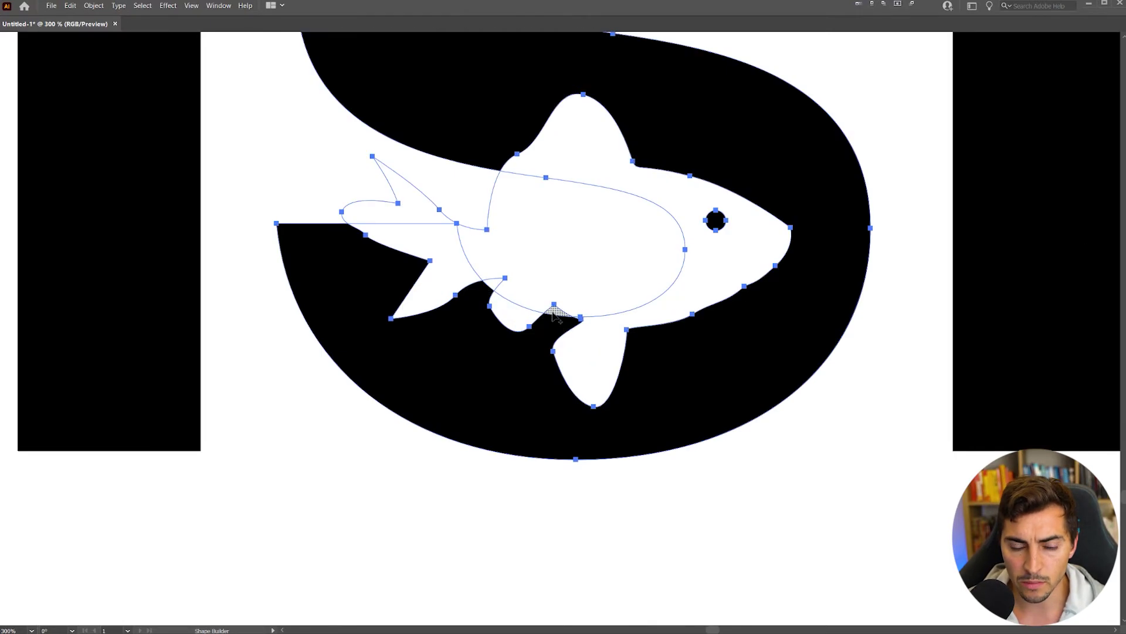
{"action": "scroll", "coordinate": [555, 317], "scroll_direction": "up", "scroll_amount": 3}
Deselect the artwork and make black the active fill colour with the Eyedropper.
{"action": "key", "text": "i"}
{"action": "scroll", "coordinate": [516, 380], "scroll_direction": "down", "scroll_amount": 2}
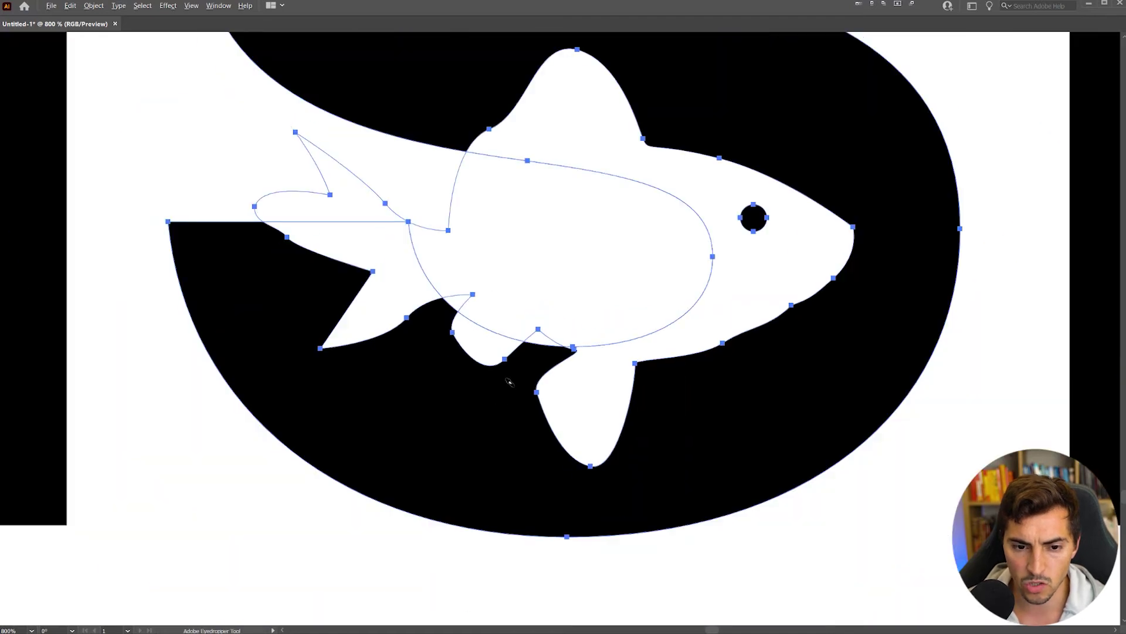
{"action": "scroll", "coordinate": [509, 382], "scroll_direction": "down", "scroll_amount": 1}
{"action": "left_click", "coordinate": [316, 471], "text": "ctrl"}
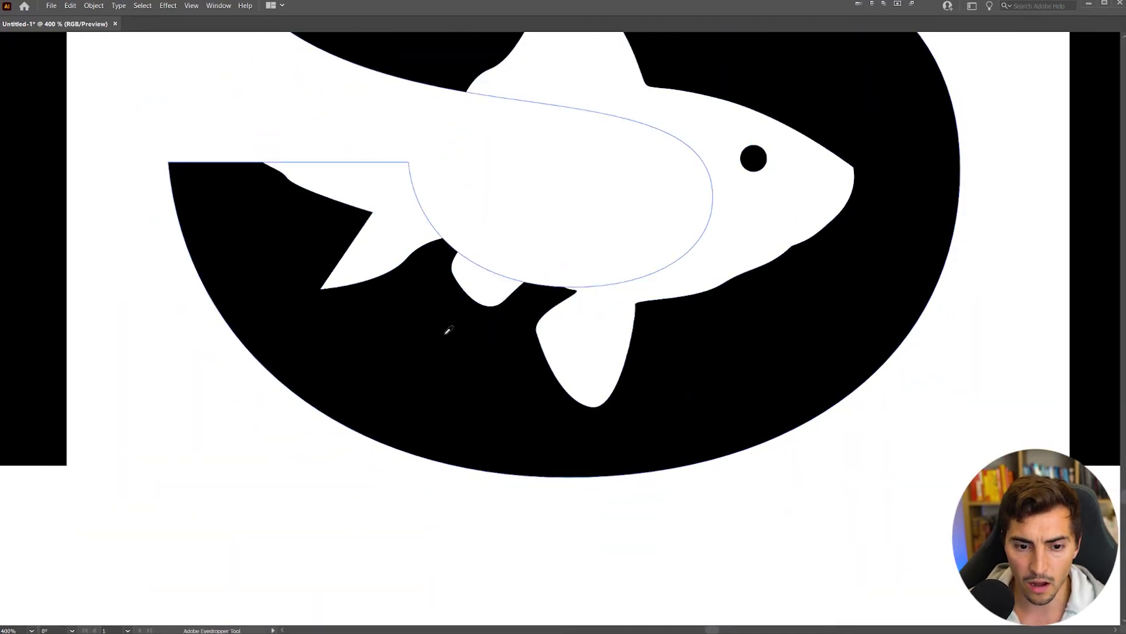
{"action": "key", "text": "Tab"}
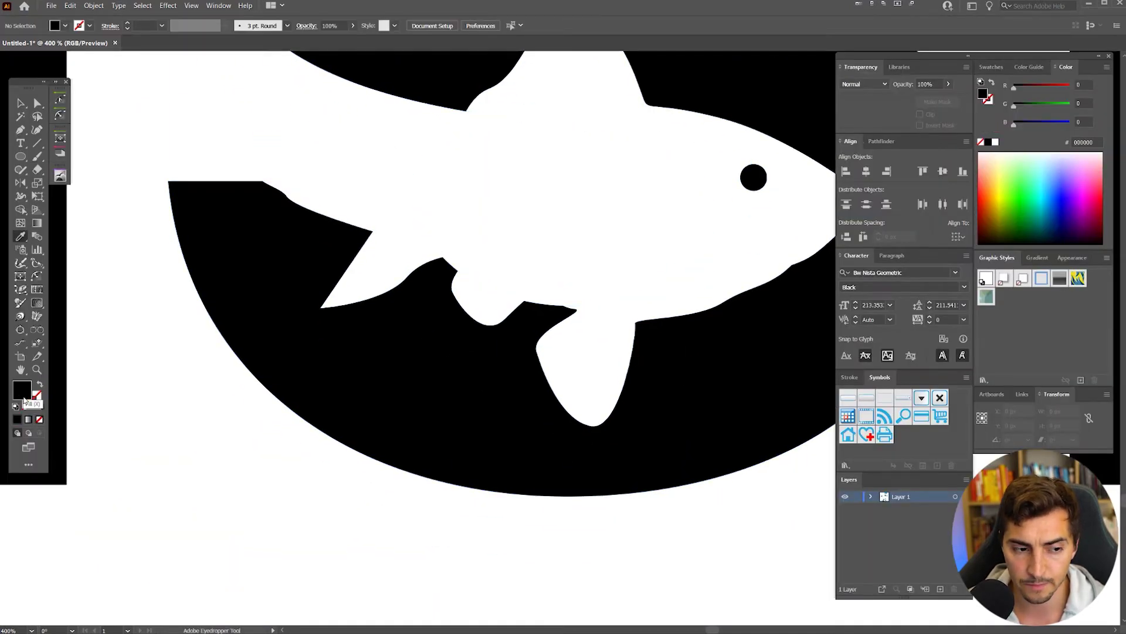
{"action": "key", "text": "Tab"}
Select the S and the fish, and use the Shape Builder to merge the two small gaps beside the small belly fin into the black S.
{"action": "key", "text": "v"}
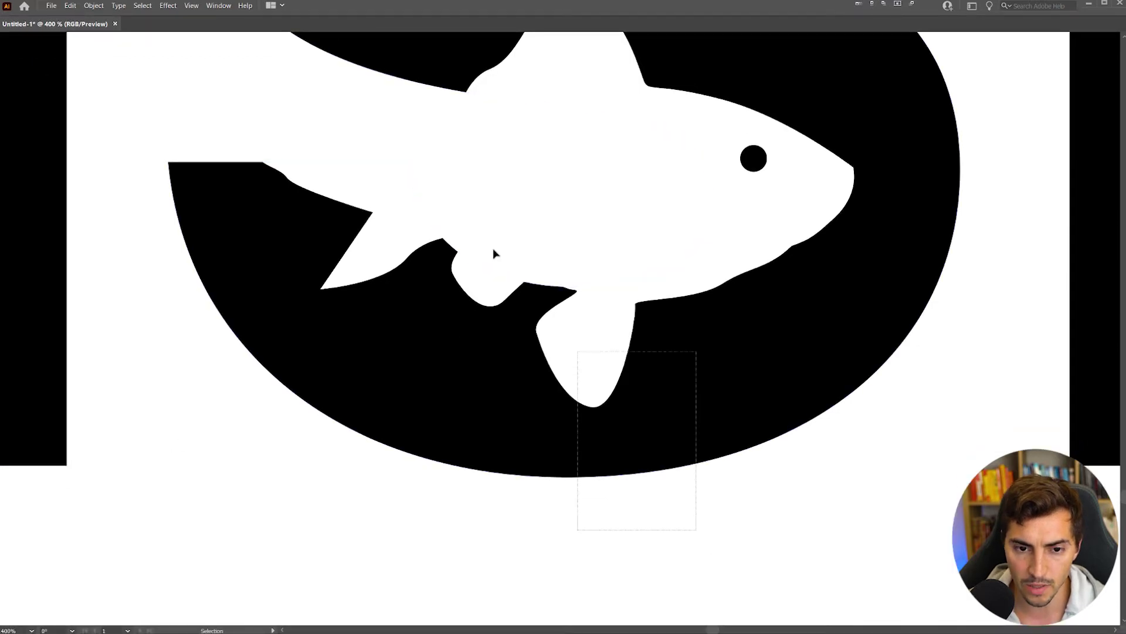
{"action": "left_click", "coordinate": [463, 206]}
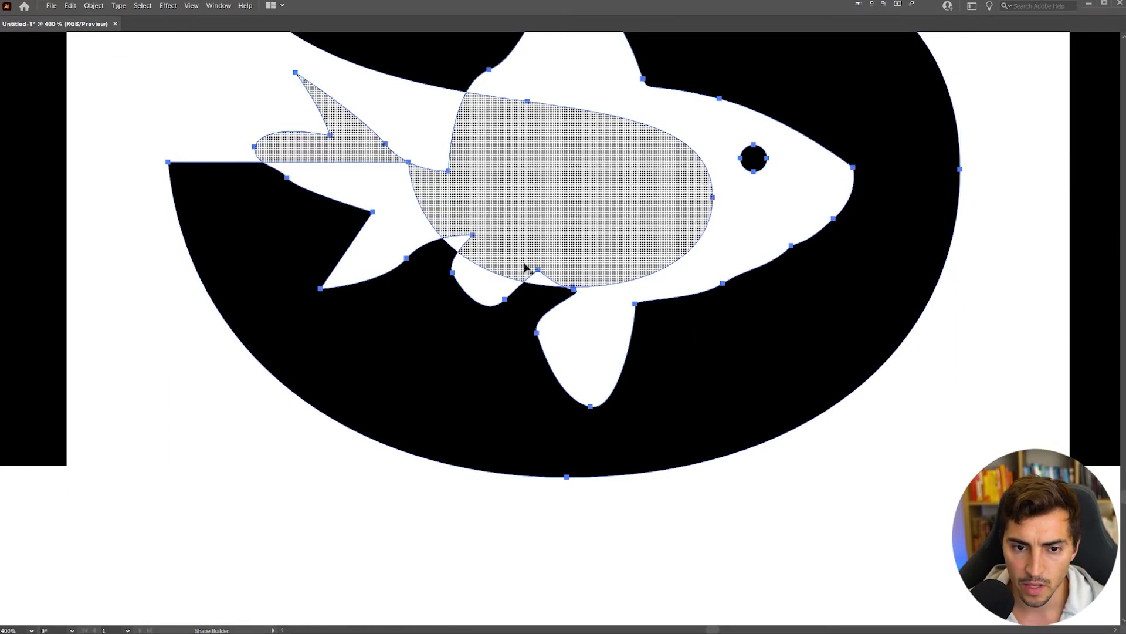
{"action": "scroll", "coordinate": [530, 285], "scroll_direction": "up", "scroll_amount": 2}
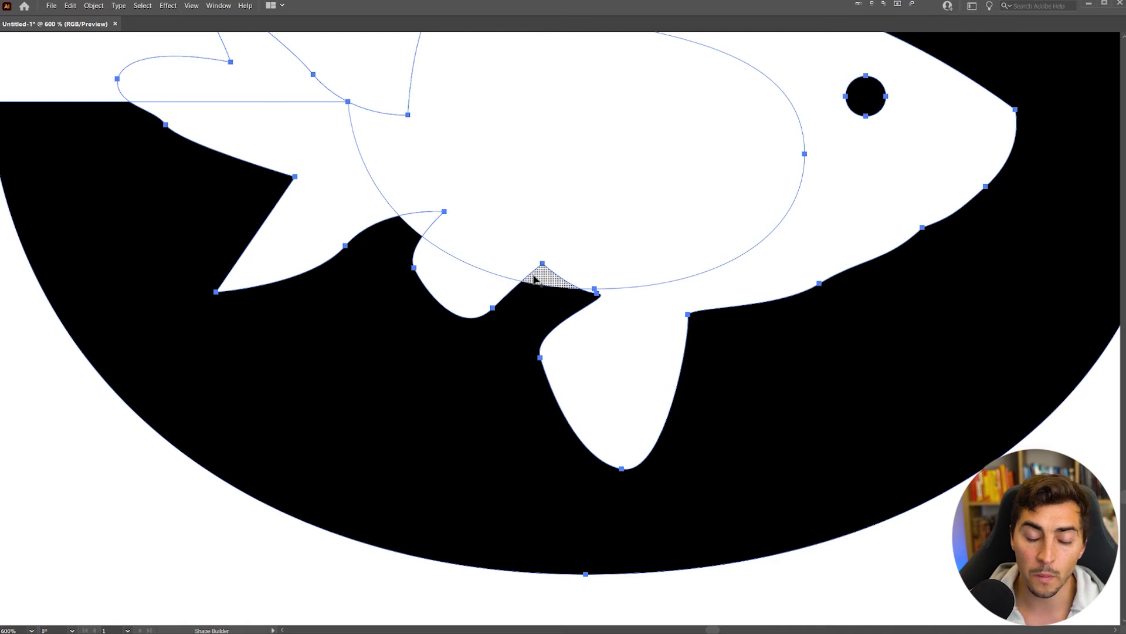
{"action": "scroll", "coordinate": [534, 282], "scroll_direction": "down", "scroll_amount": 2}
{"action": "scroll", "coordinate": [536, 284], "scroll_direction": "up", "scroll_amount": 3}
{"action": "scroll", "coordinate": [528, 299], "scroll_direction": "down", "scroll_amount": 3}
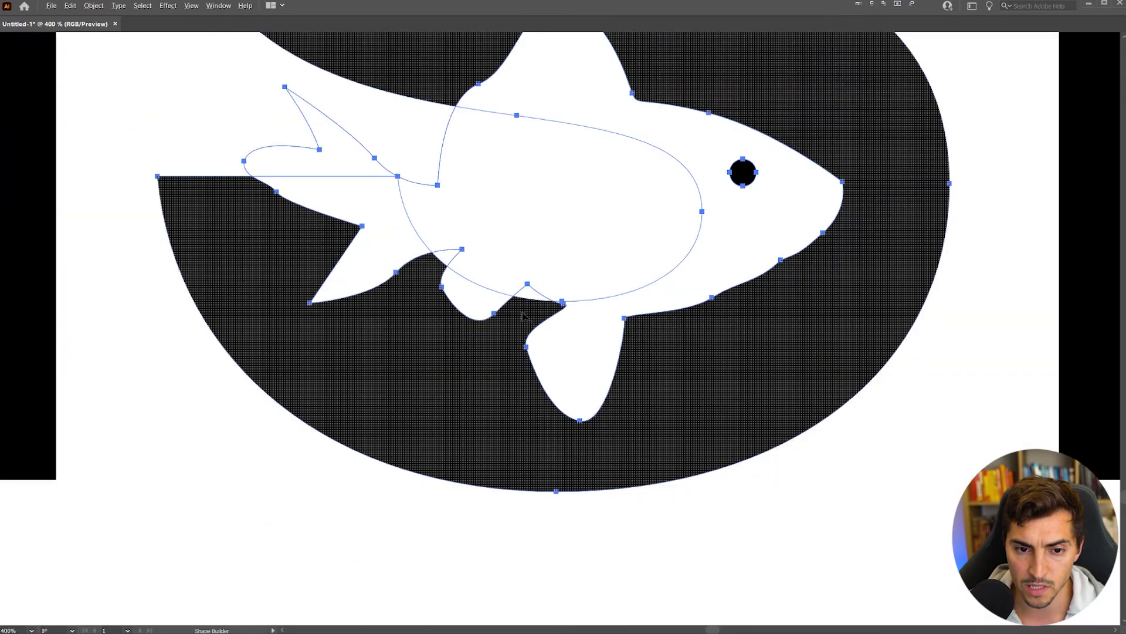
{"action": "scroll", "coordinate": [427, 269], "scroll_direction": "up", "scroll_amount": 3}
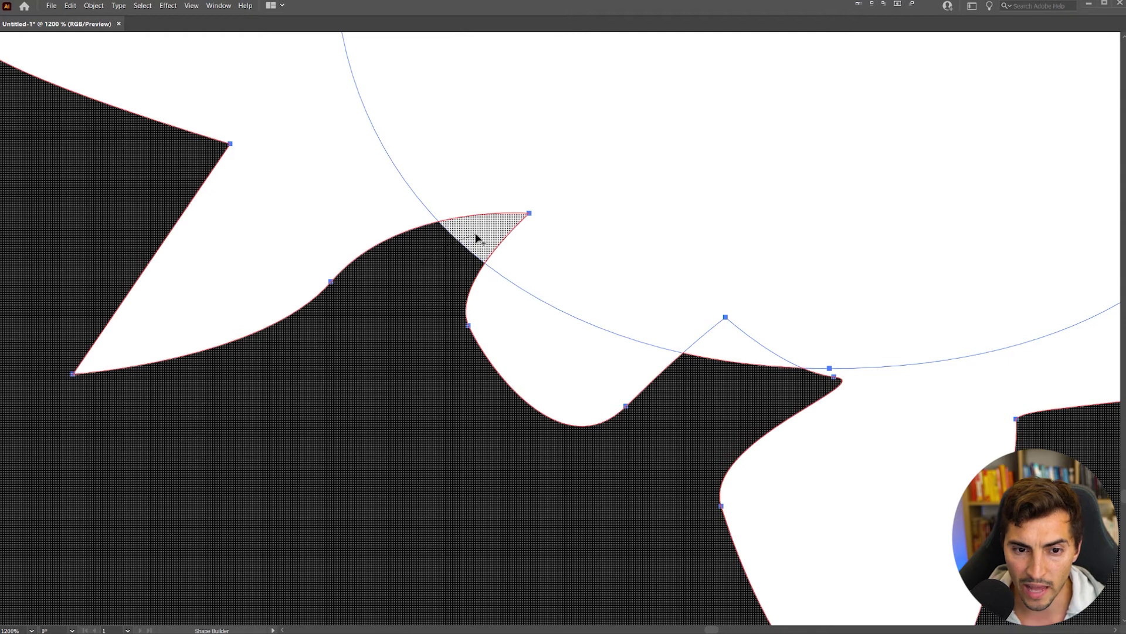
{"action": "left_click_drag", "start_coordinate": [477, 237], "coordinate": [454, 265]}
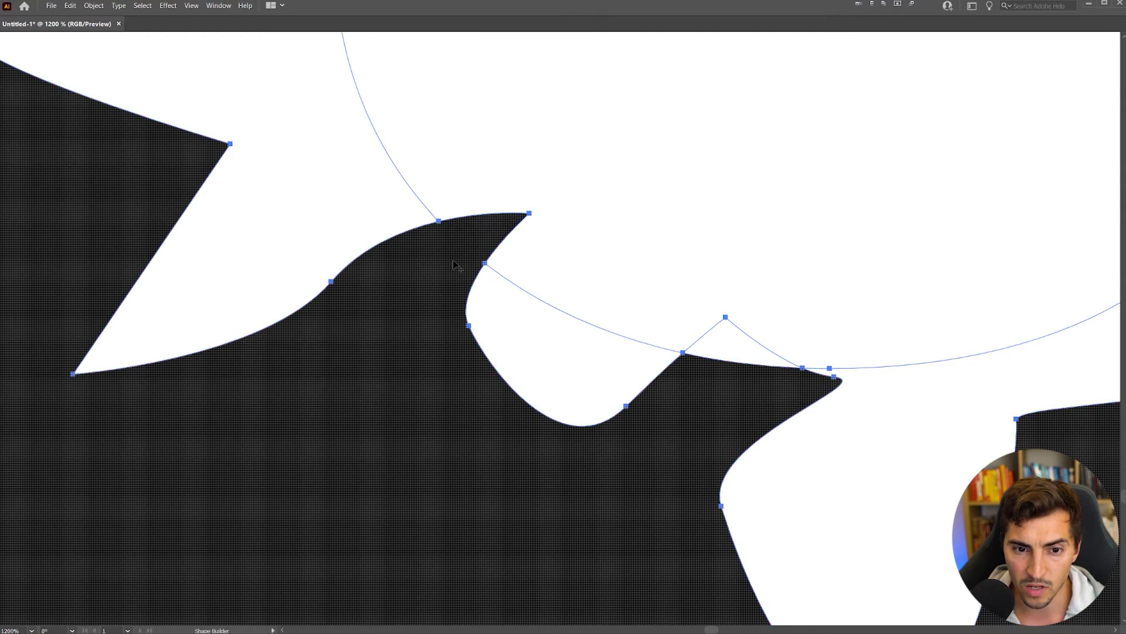
{"action": "left_click", "coordinate": [712, 347]}
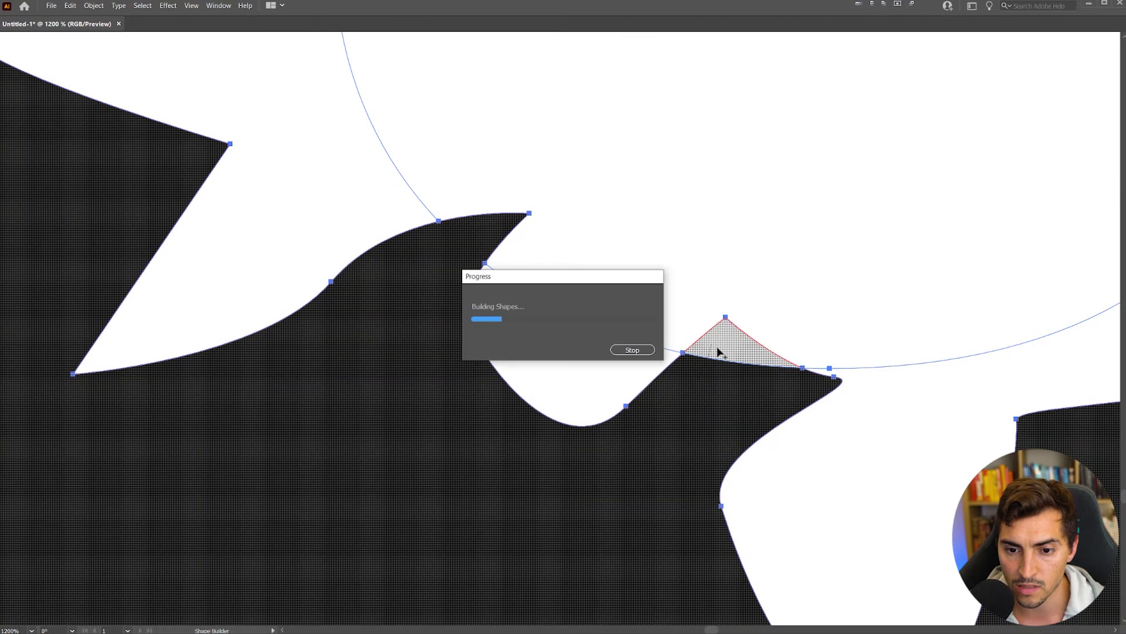
{"action": "scroll", "coordinate": [712, 347], "scroll_direction": "down", "scroll_amount": 4}
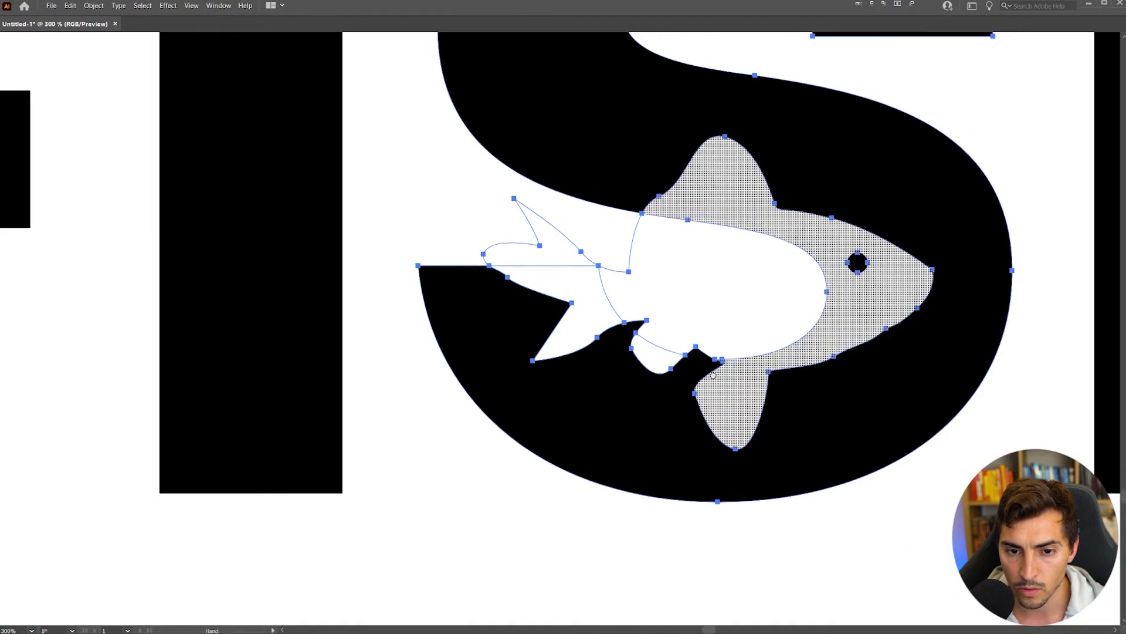
Deselect the artwork and examine the fish cut-out and fins up close and from afar beside the earlier FISH versions.
{"action": "left_click_drag", "start_coordinate": [713, 376], "coordinate": [684, 383]}
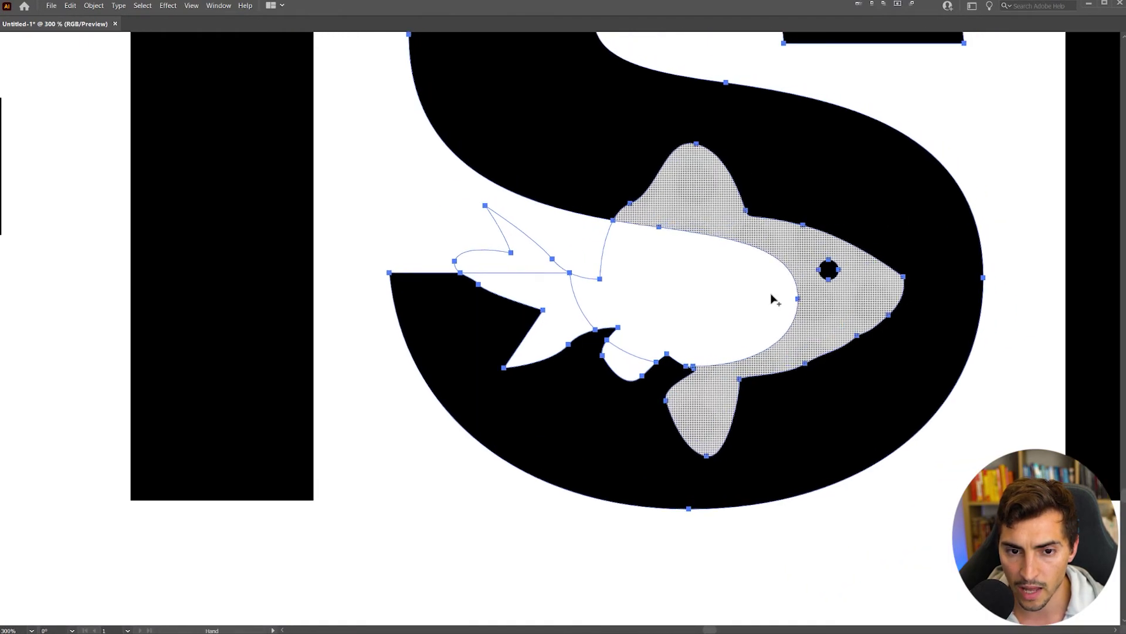
{"action": "left_click_drag", "start_coordinate": [733, 178], "coordinate": [643, 167]}
{"action": "key", "text": "v"}
{"action": "left_click", "coordinate": [789, 491]}
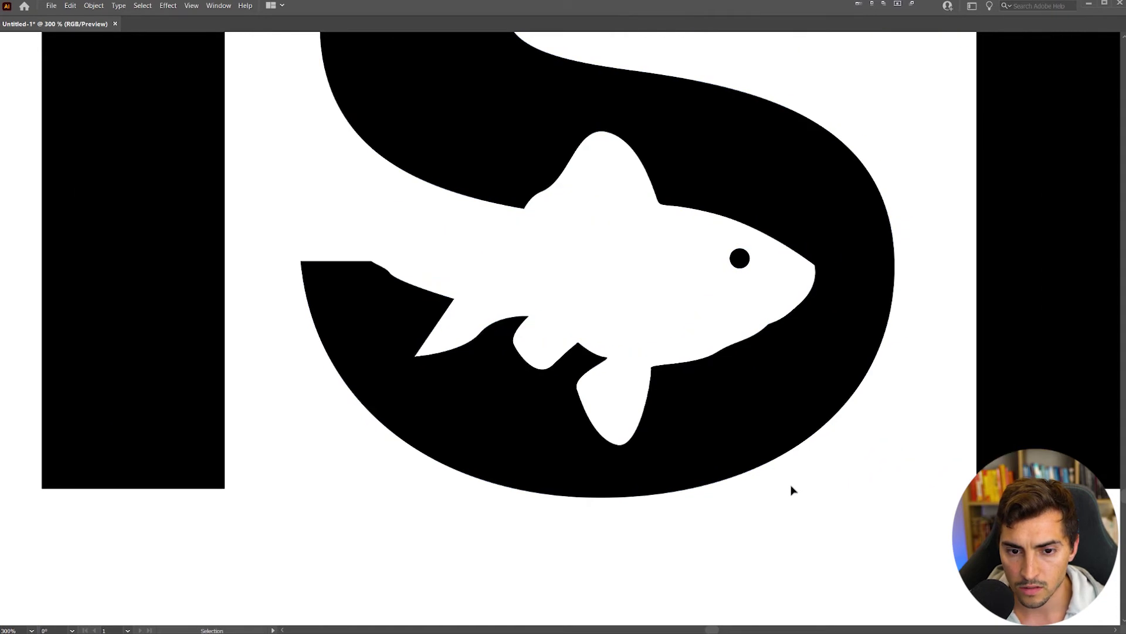
{"action": "scroll", "coordinate": [790, 494], "scroll_direction": "down", "scroll_amount": 3}
{"action": "left_click_drag", "start_coordinate": [790, 494], "coordinate": [681, 469]}
{"action": "scroll", "coordinate": [634, 441], "scroll_direction": "up", "scroll_amount": 3}
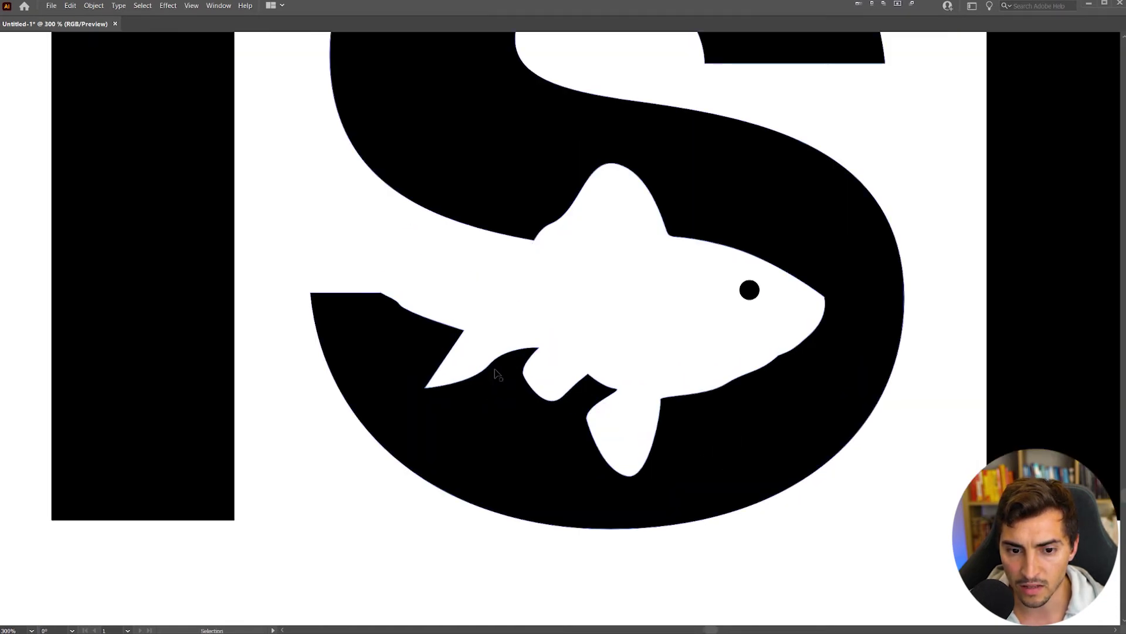
{"action": "scroll", "coordinate": [474, 375], "scroll_direction": "up", "scroll_amount": 1}
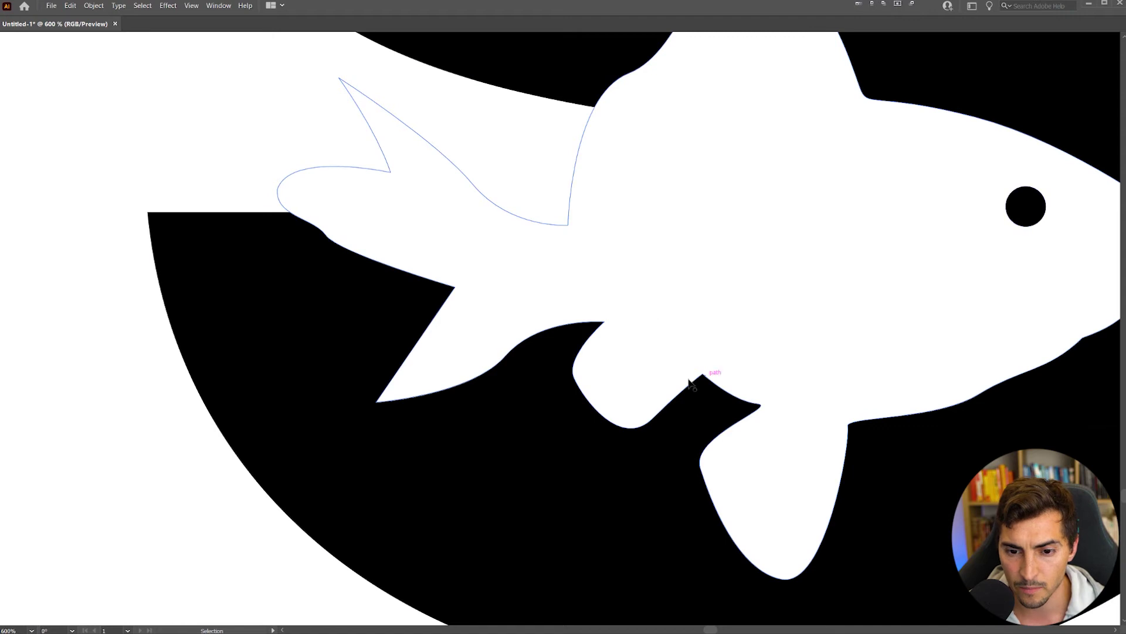
{"action": "scroll", "coordinate": [634, 327], "scroll_direction": "down", "scroll_amount": 1}
{"action": "scroll", "coordinate": [716, 411], "scroll_direction": "down", "scroll_amount": 1}
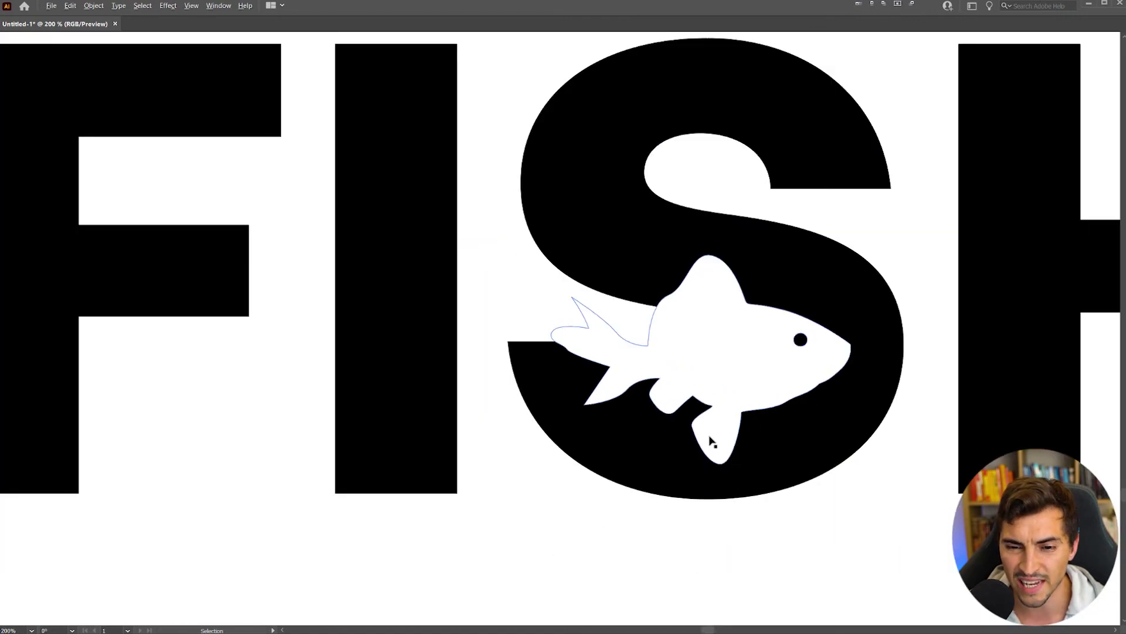
{"action": "left_click_drag", "start_coordinate": [716, 440], "coordinate": [574, 556]}
{"action": "scroll", "coordinate": [575, 556], "scroll_direction": "down", "scroll_amount": 5}
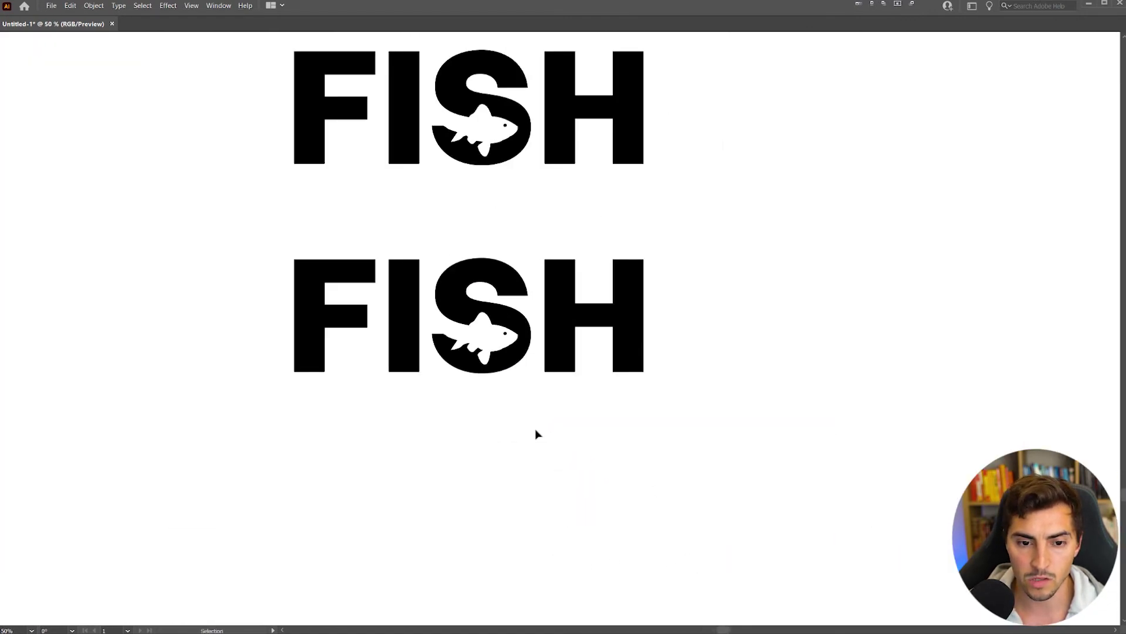
{"action": "scroll", "coordinate": [538, 434], "scroll_direction": "down", "scroll_amount": 1}
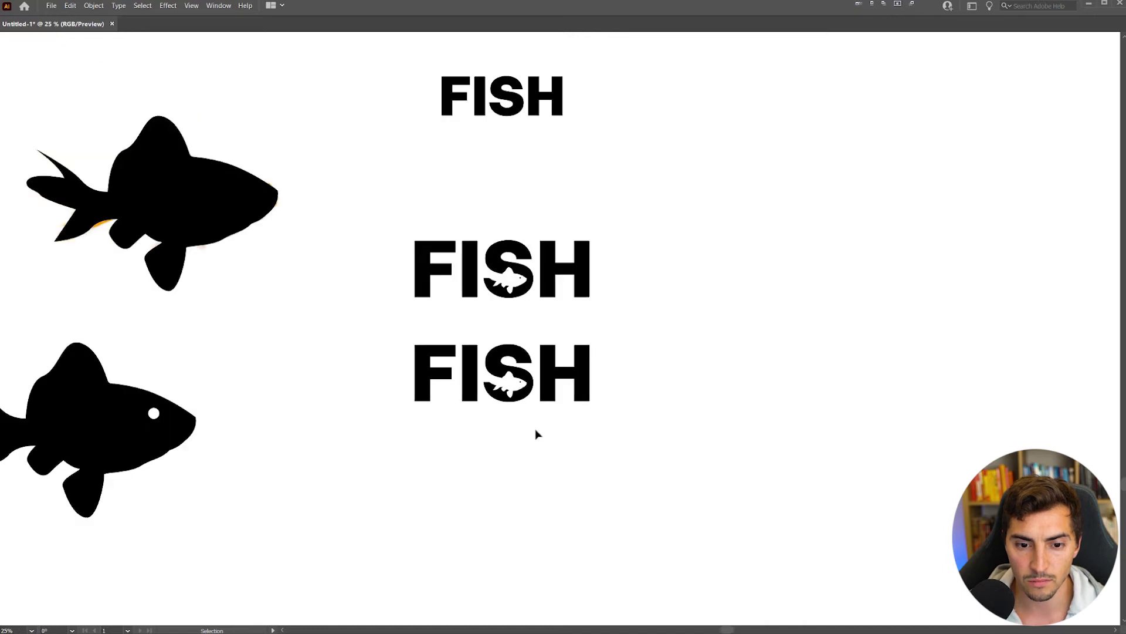
{"action": "scroll", "coordinate": [486, 432], "scroll_direction": "down", "scroll_amount": 1}
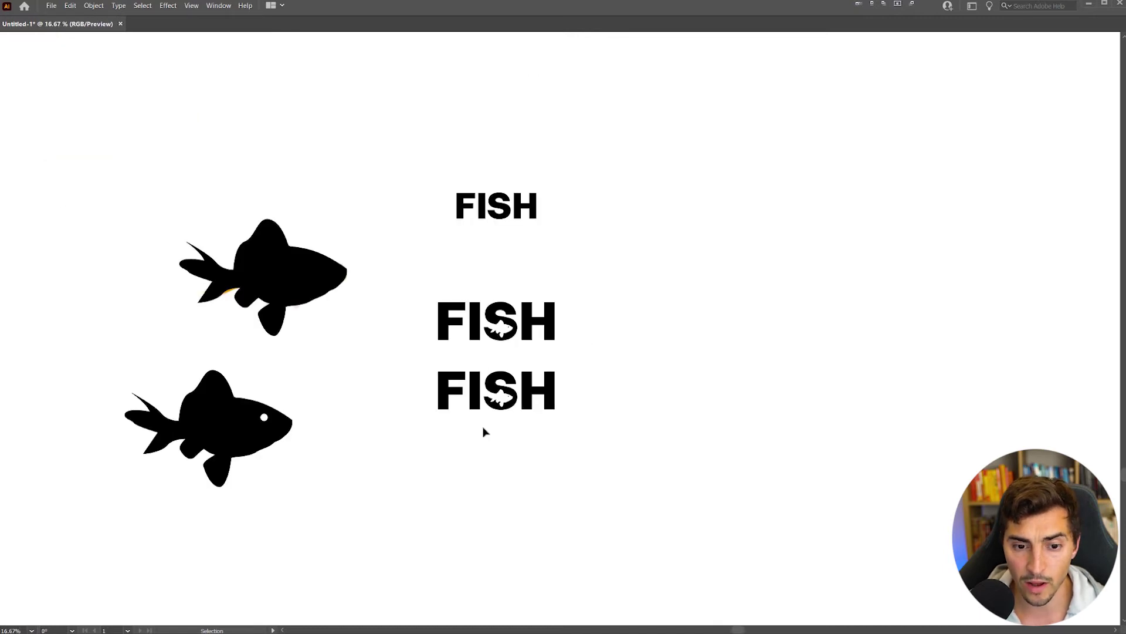
{"action": "scroll", "coordinate": [548, 372], "scroll_direction": "up", "scroll_amount": 10}
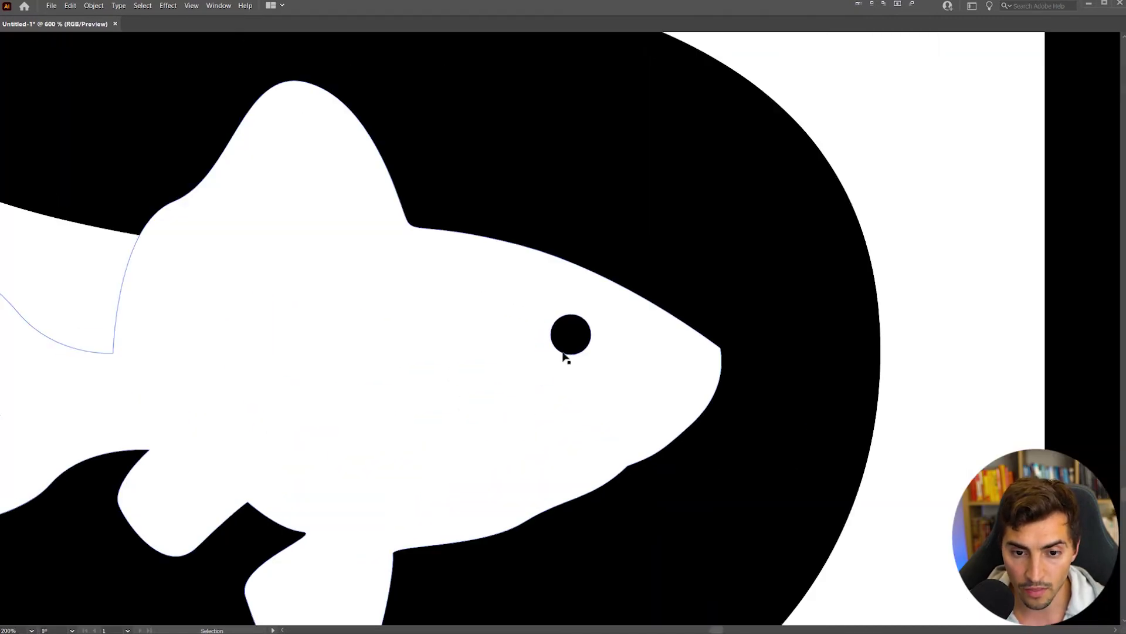
{"action": "key", "text": "a"}
{"action": "left_click", "coordinate": [578, 344]}
{"action": "key", "text": "v"}
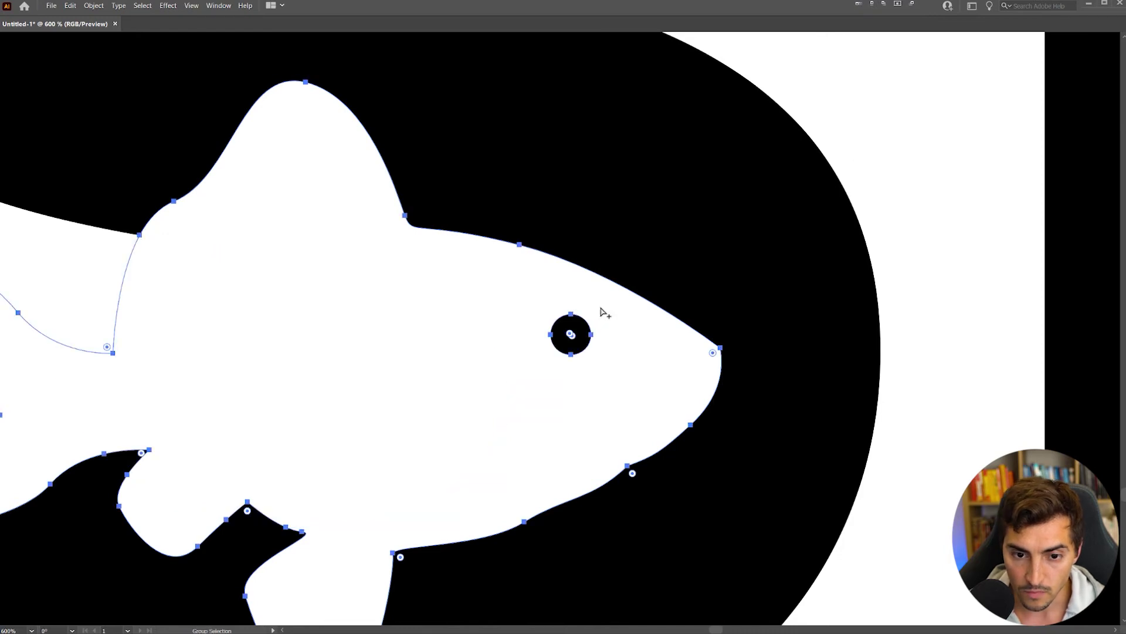
{"action": "double_click", "coordinate": [569, 329]}
{"action": "double_click", "coordinate": [1040, 196]}
{"action": "scroll", "coordinate": [894, 262], "scroll_direction": "down", "scroll_amount": 3}
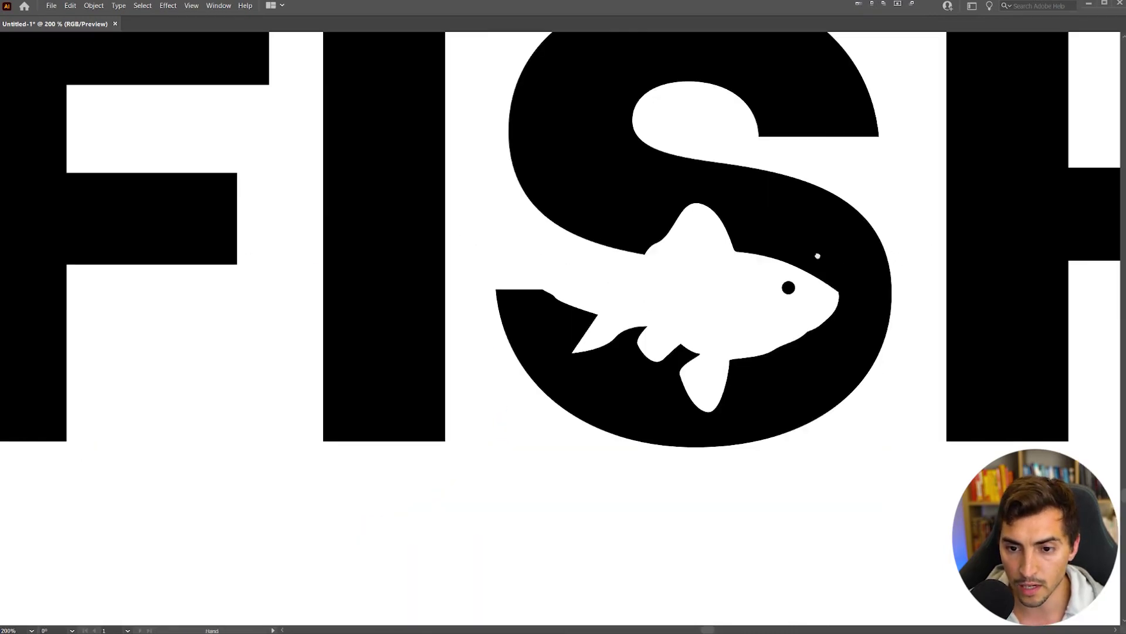
{"action": "left_click_drag", "start_coordinate": [817, 254], "coordinate": [743, 250]}
{"action": "left_click", "coordinate": [717, 290]}
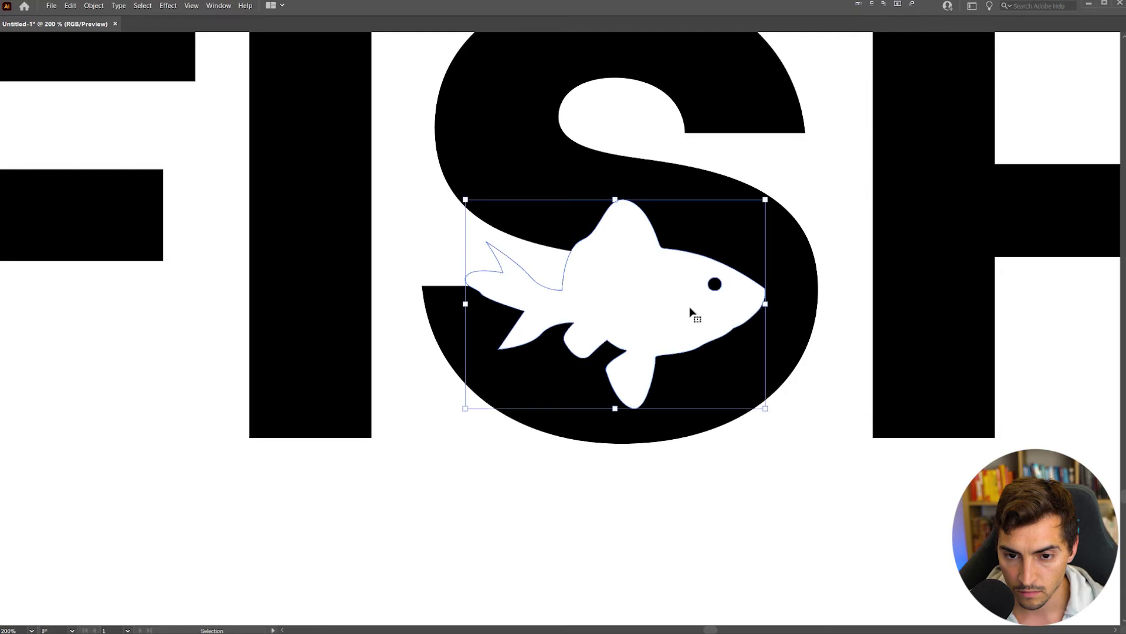
{"action": "scroll", "coordinate": [720, 294], "scroll_direction": "up", "scroll_amount": 2}
{"action": "scroll", "coordinate": [707, 300], "scroll_direction": "up", "scroll_amount": 2}
{"action": "key", "text": "a"}
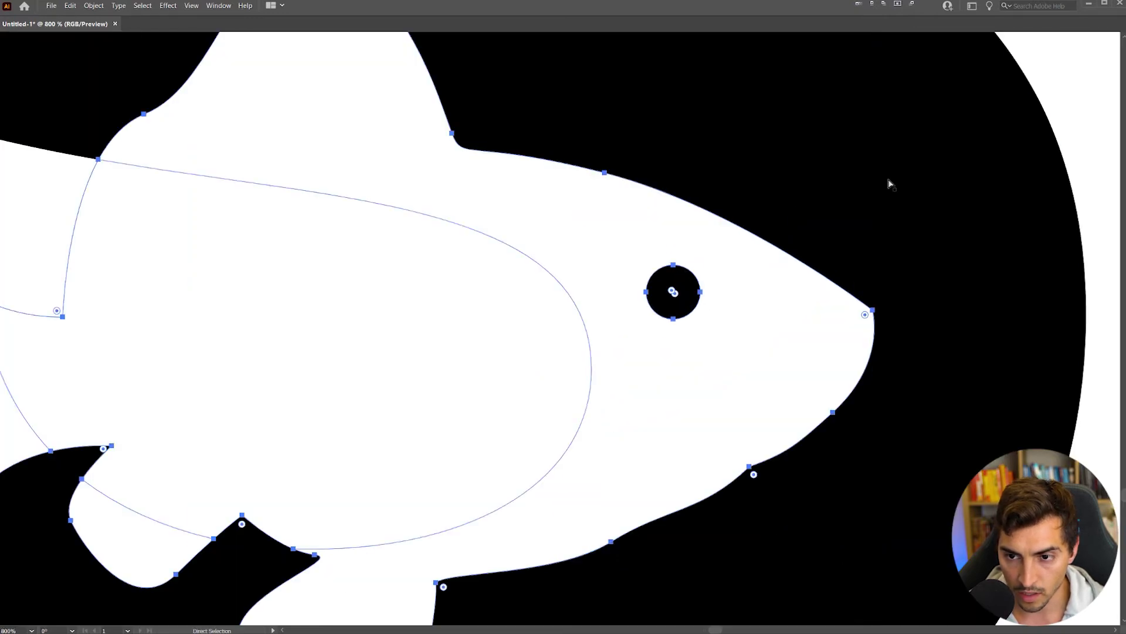
{"action": "left_click", "coordinate": [1065, 100]}
Select only the fish's eye circle in the lower FISH lettering and enlarge it proportionally about its centre.
{"action": "scroll", "coordinate": [689, 274], "scroll_direction": "up", "scroll_amount": 3}
{"action": "key", "text": "Tab"}
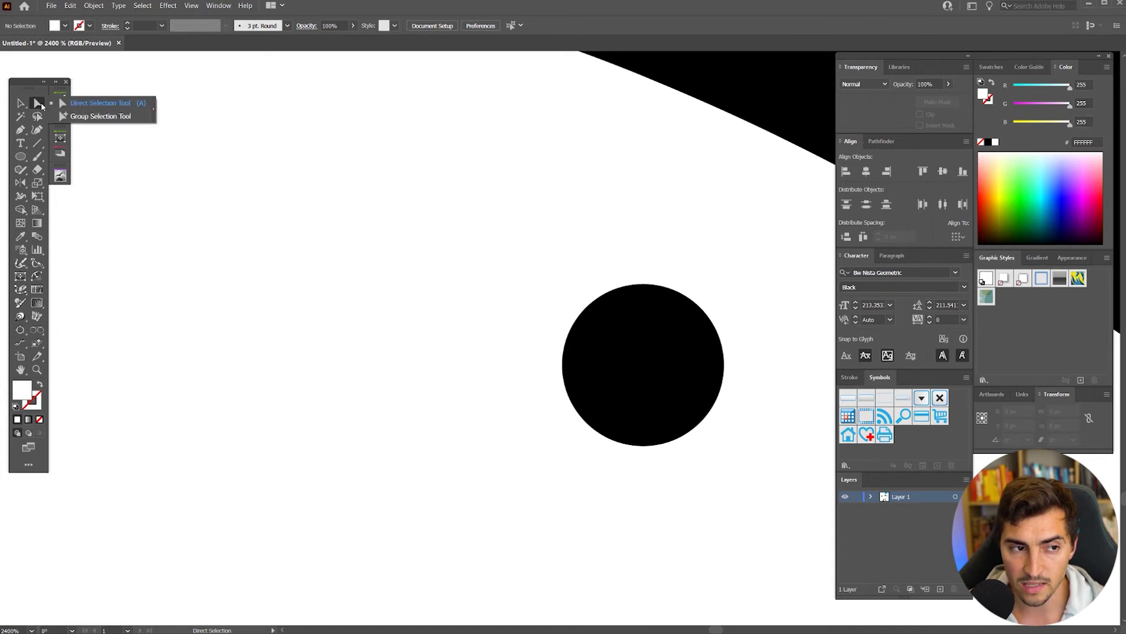
{"action": "key", "text": "Tab"}
{"action": "key", "text": "v"}
{"action": "left_click", "coordinate": [704, 293]}
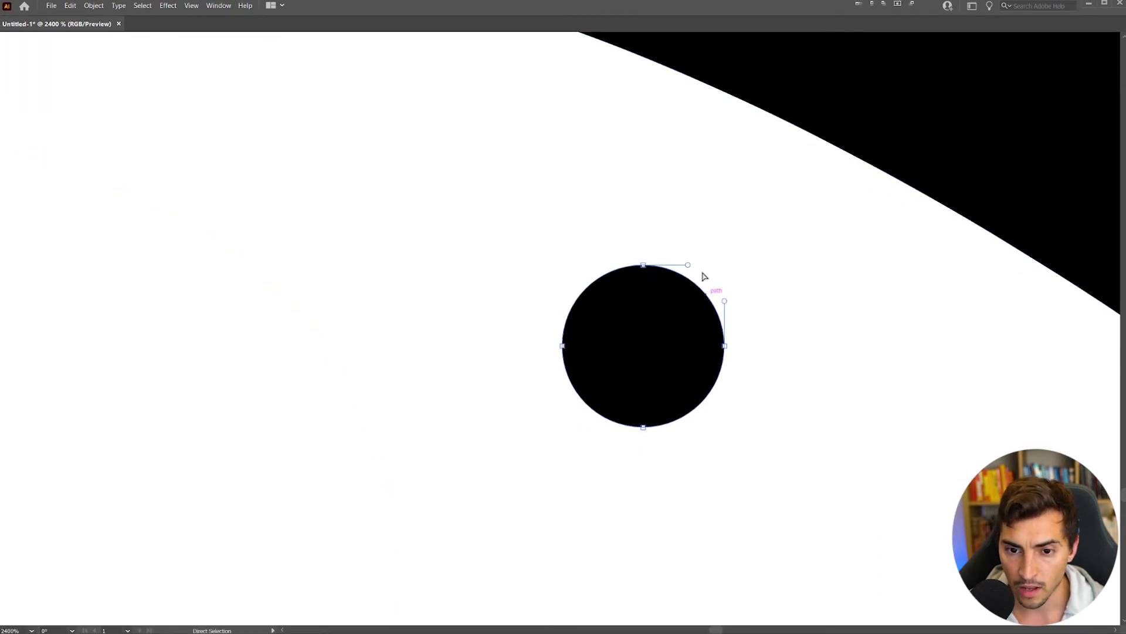
{"action": "key", "text": "a"}
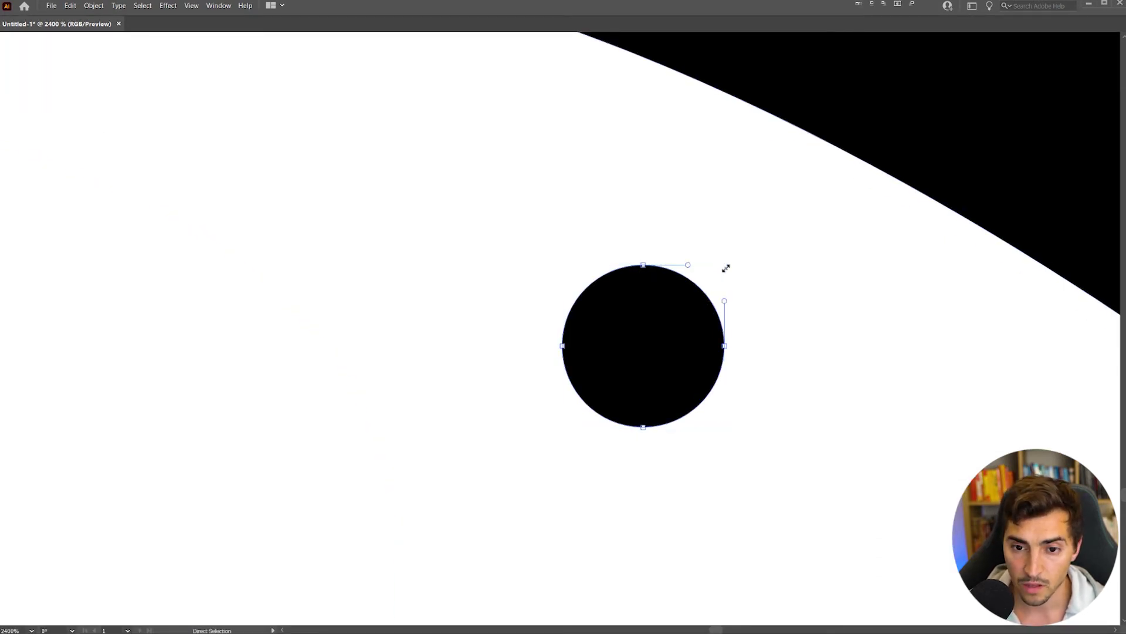
{"action": "left_click", "coordinate": [676, 273]}
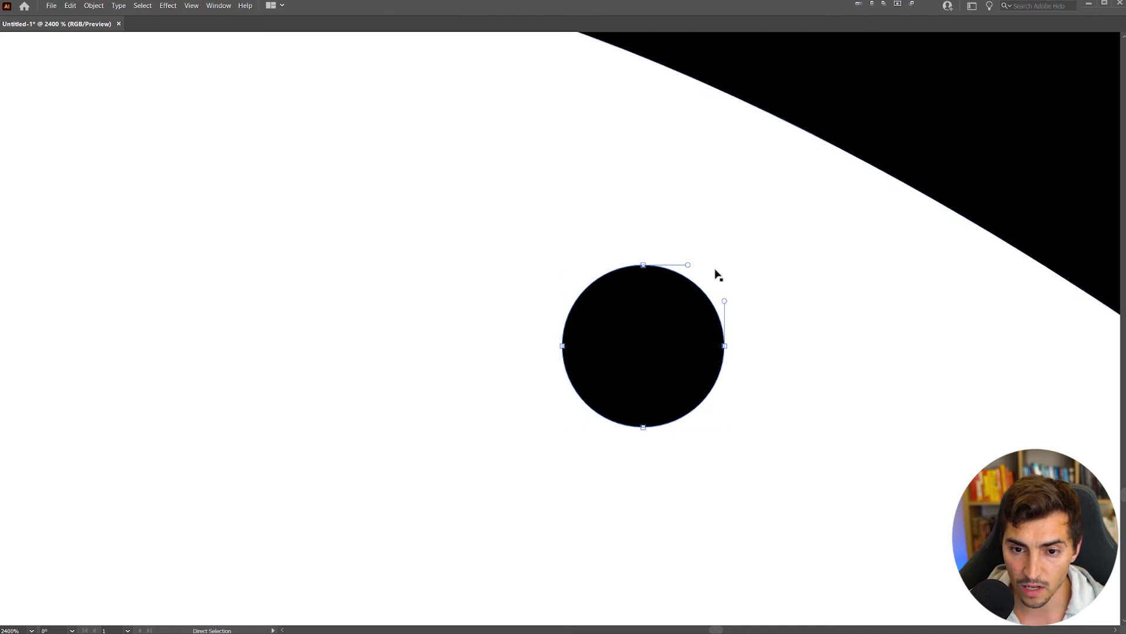
{"action": "key", "text": "v"}
{"action": "left_click_drag", "start_coordinate": [724, 265], "coordinate": [752, 231]}
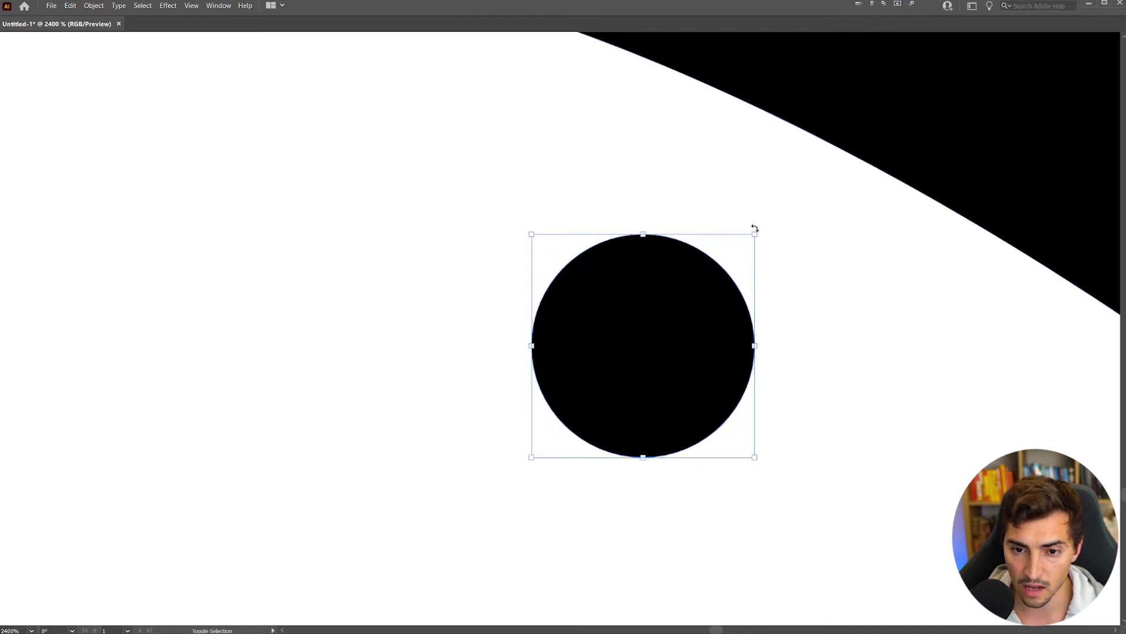
{"action": "scroll", "coordinate": [752, 242], "scroll_direction": "down", "scroll_amount": 6}
{"action": "scroll", "coordinate": [854, 465], "scroll_direction": "down", "scroll_amount": 8}
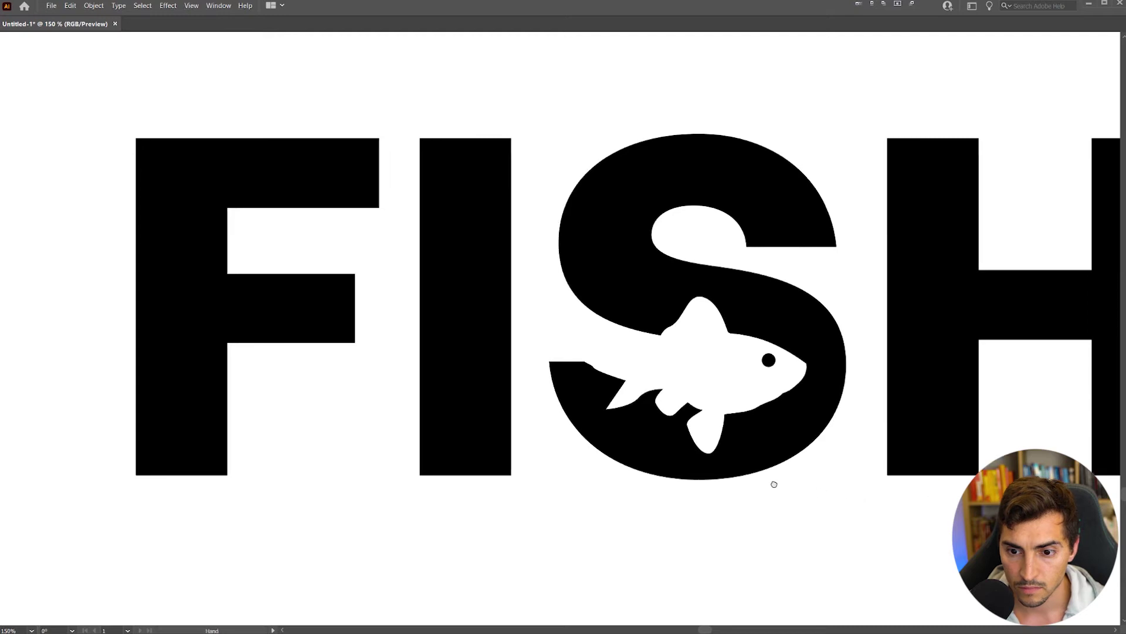
Squash the fish's eye slightly in height about its centre so it forms a horizontal oval.
{"action": "scroll", "coordinate": [535, 463], "scroll_direction": "up", "scroll_amount": 3}
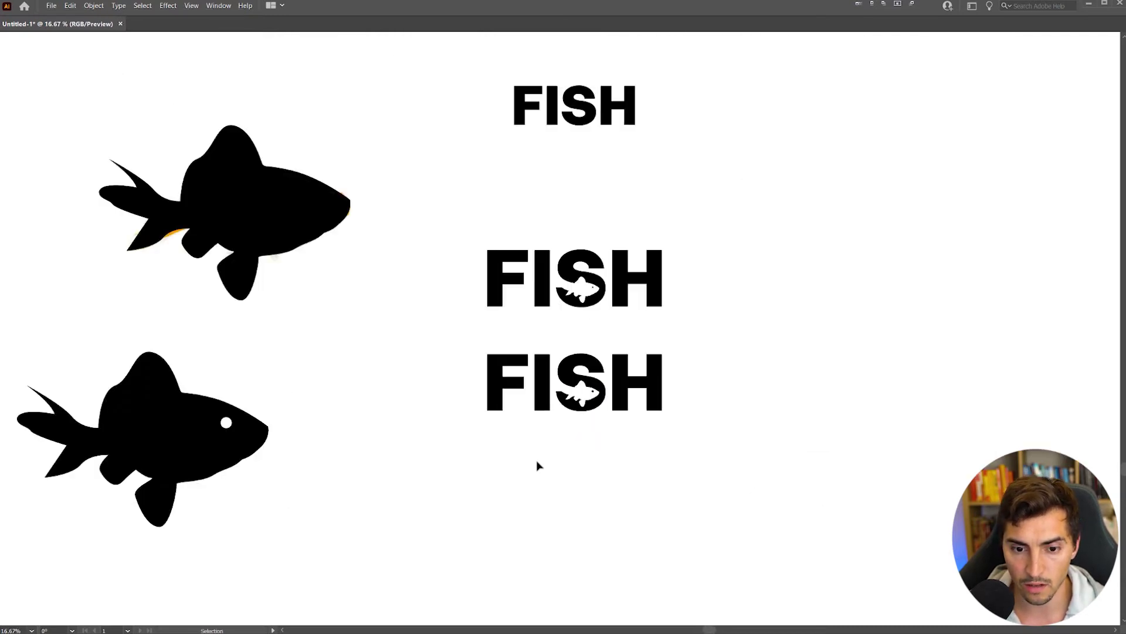
{"action": "scroll", "coordinate": [661, 292], "scroll_direction": "up", "scroll_amount": 8}
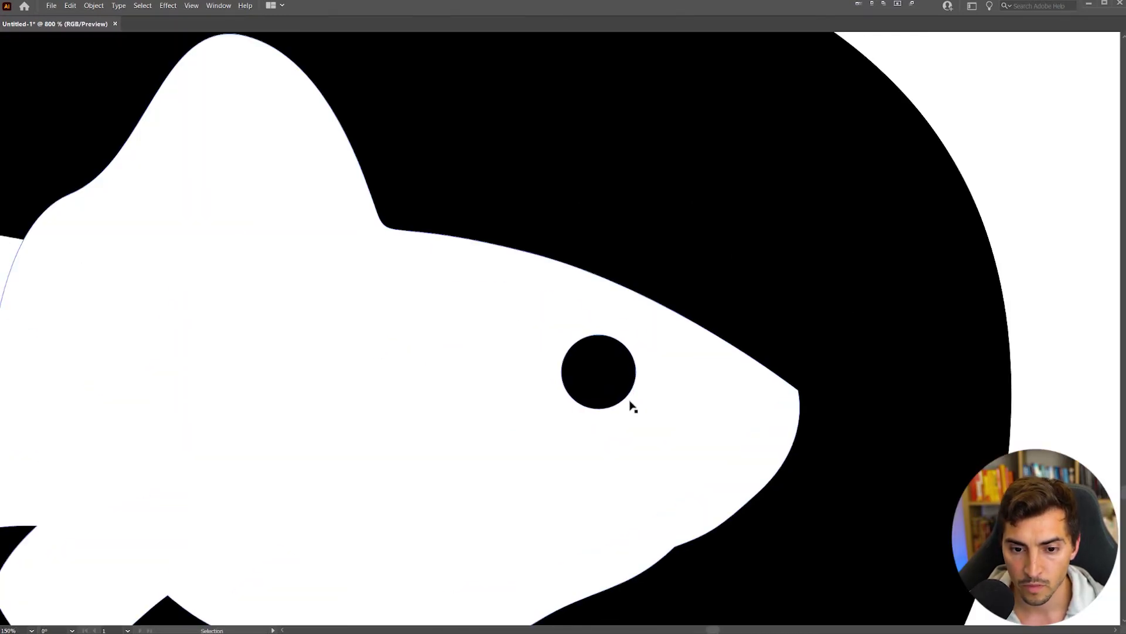
{"action": "key", "text": "a"}
{"action": "left_click", "coordinate": [599, 340]}
{"action": "key", "text": "v"}
{"action": "left_click_drag", "start_coordinate": [598, 334], "coordinate": [598, 341]}
{"action": "scroll", "coordinate": [600, 380], "scroll_direction": "up", "scroll_amount": 3}
{"action": "scroll", "coordinate": [601, 381], "scroll_direction": "down", "scroll_amount": 6}
{"action": "scroll", "coordinate": [600, 381], "scroll_direction": "down", "scroll_amount": 8}
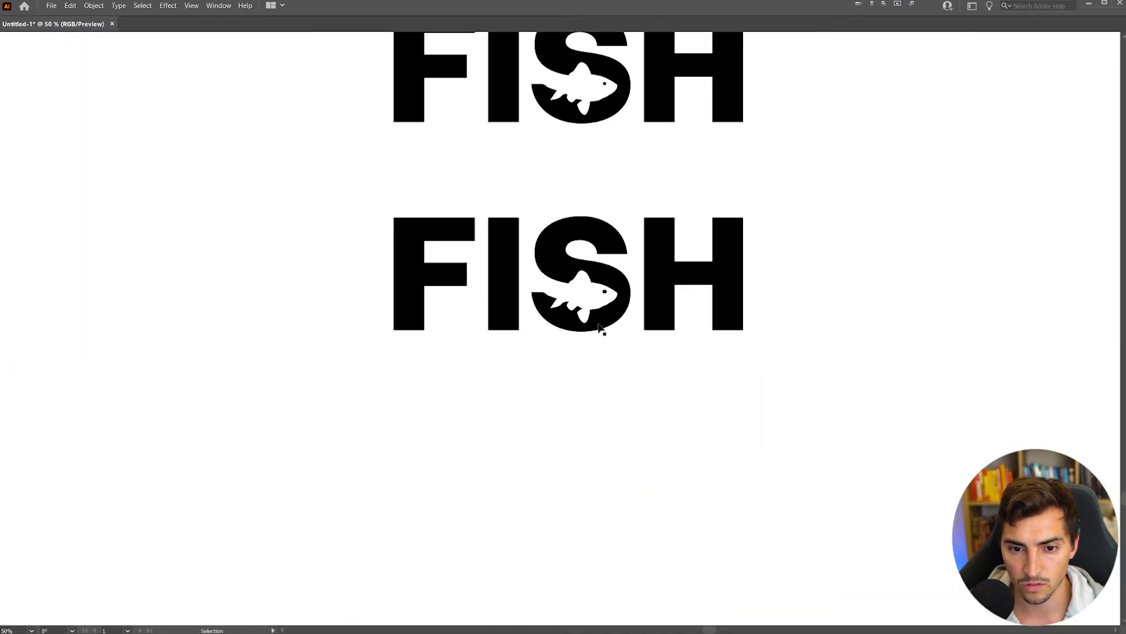
{"action": "scroll", "coordinate": [604, 332], "scroll_direction": "up", "scroll_amount": 3}
{"action": "scroll", "coordinate": [617, 319], "scroll_direction": "down", "scroll_amount": 2}
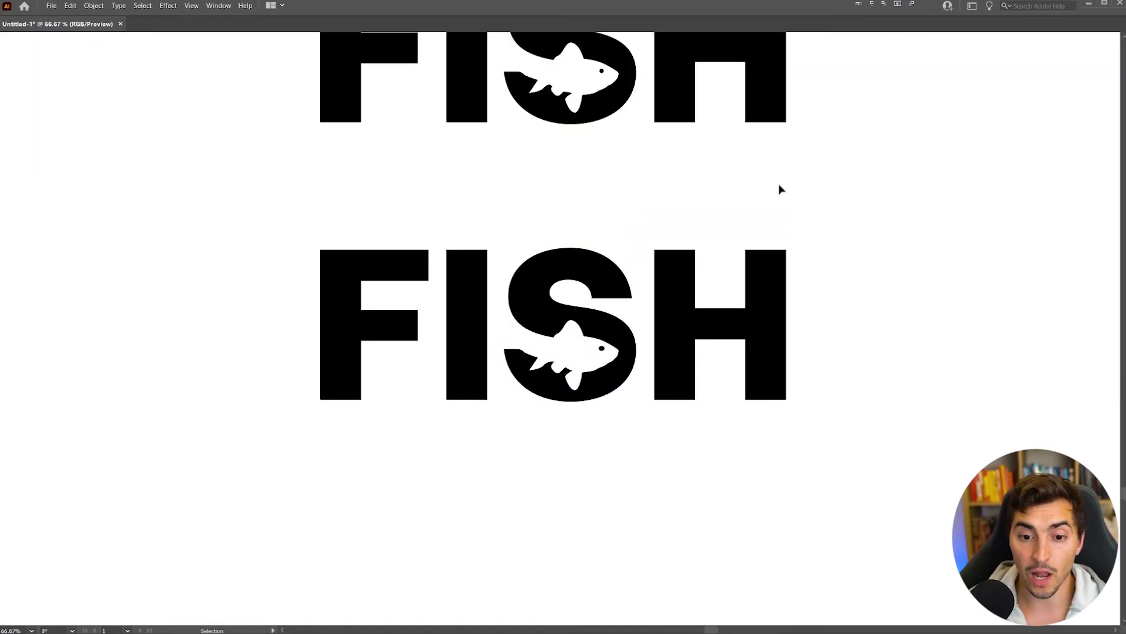
Select the S and the fish, and use the Shape Builder to remove the white body, tail and small belly fin regions.
{"action": "scroll", "coordinate": [753, 196], "scroll_direction": "up", "scroll_amount": 3}
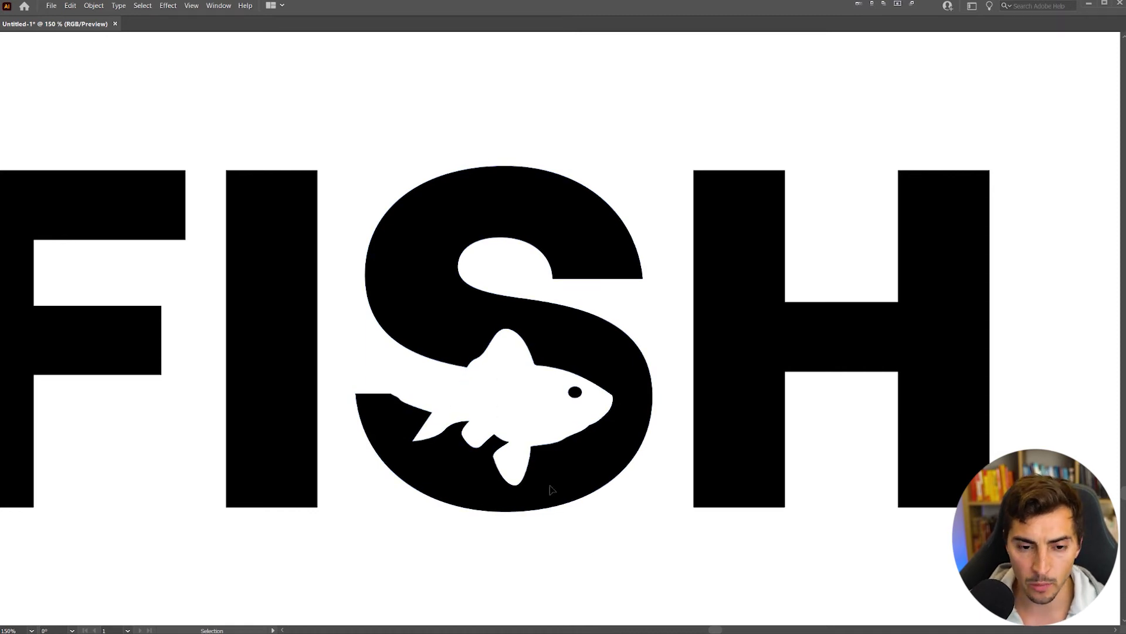
{"action": "left_click_drag", "start_coordinate": [596, 555], "coordinate": [400, 294]}
{"action": "scroll", "coordinate": [436, 389], "scroll_direction": "up", "scroll_amount": 3}
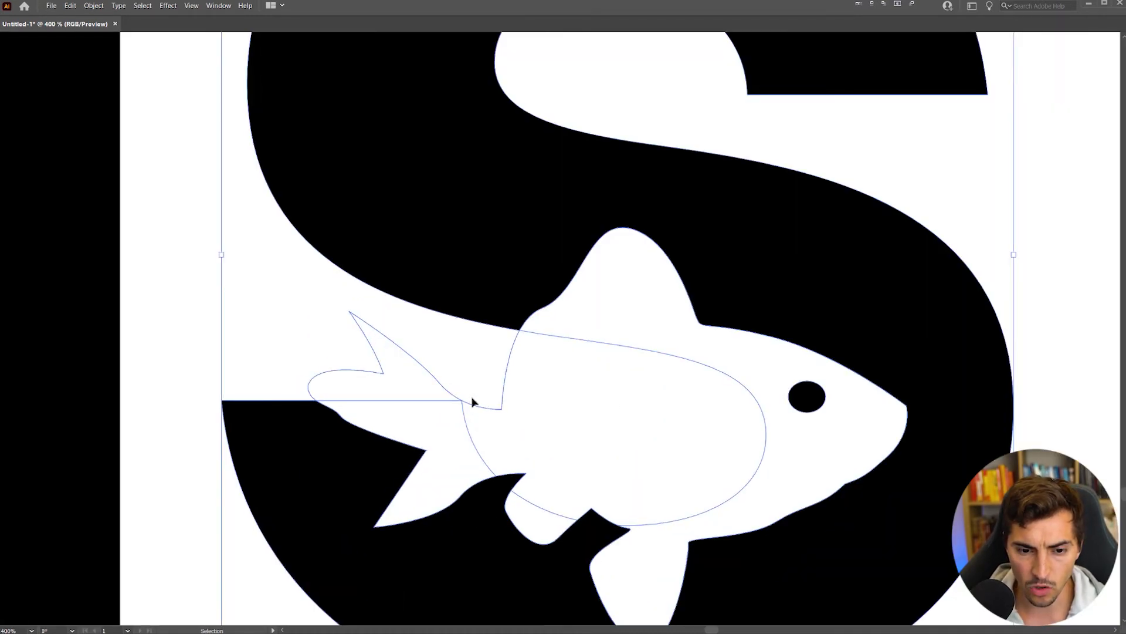
{"action": "left_click_drag", "start_coordinate": [456, 382], "coordinate": [380, 310]}
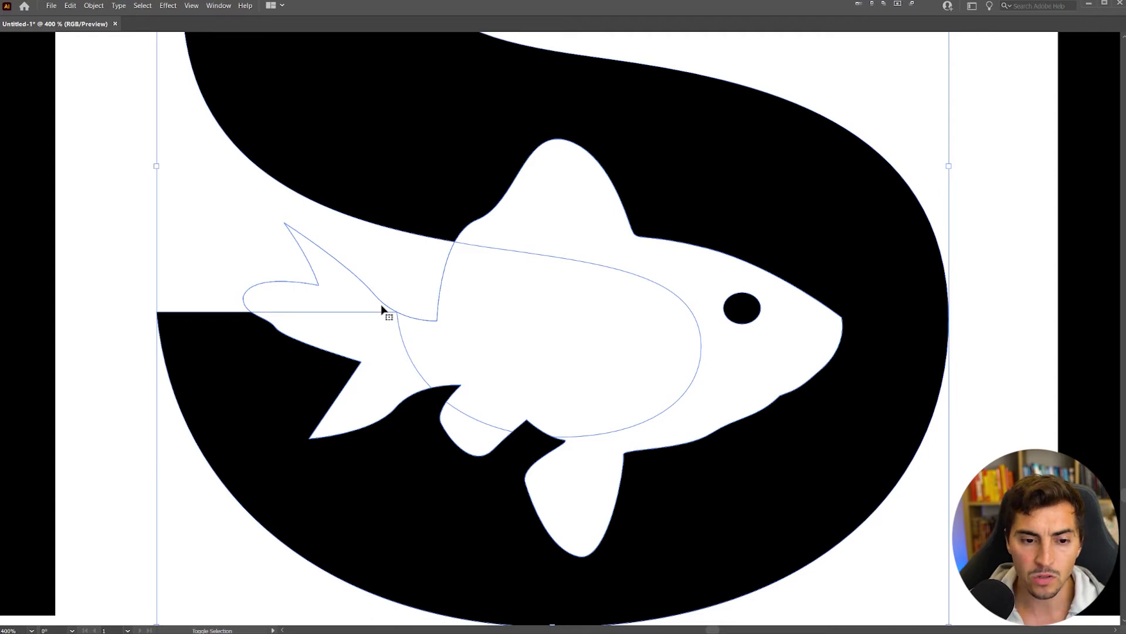
{"action": "key", "text": "shift+m"}
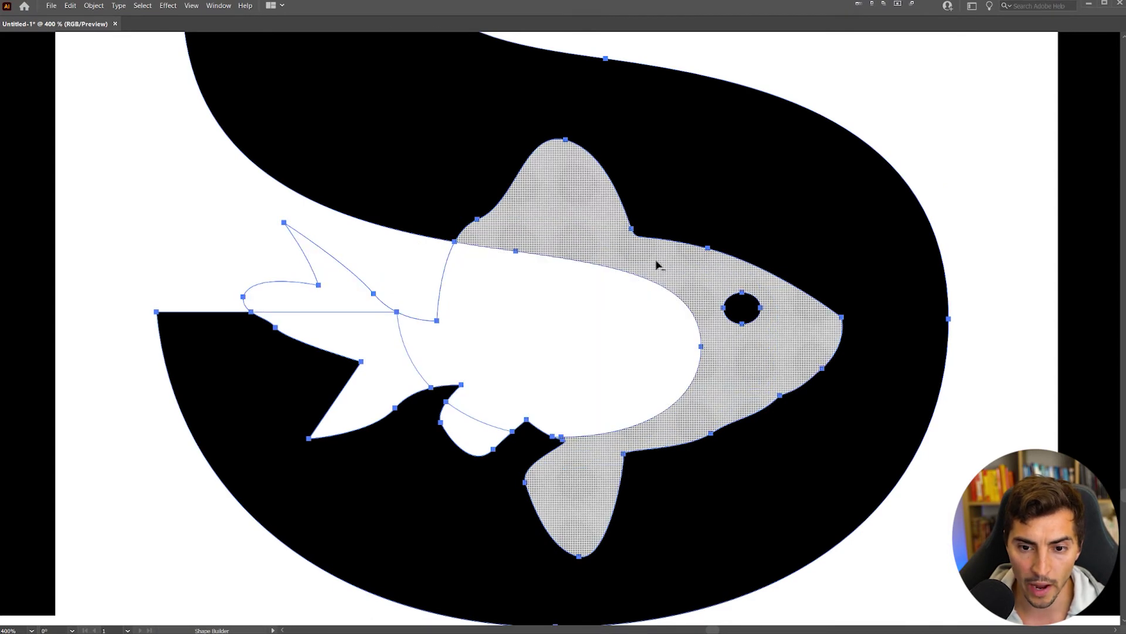
{"action": "mouse_move", "coordinate": [657, 265]}
{"action": "left_mouse_down"}
{"action": "mouse_move", "coordinate": [653, 319]}
{"action": "mouse_move", "coordinate": [542, 339]}
{"action": "mouse_move", "coordinate": [368, 320]}
{"action": "mouse_move", "coordinate": [375, 306]}
{"action": "mouse_move", "coordinate": [444, 313]}
{"action": "left_mouse_up"}
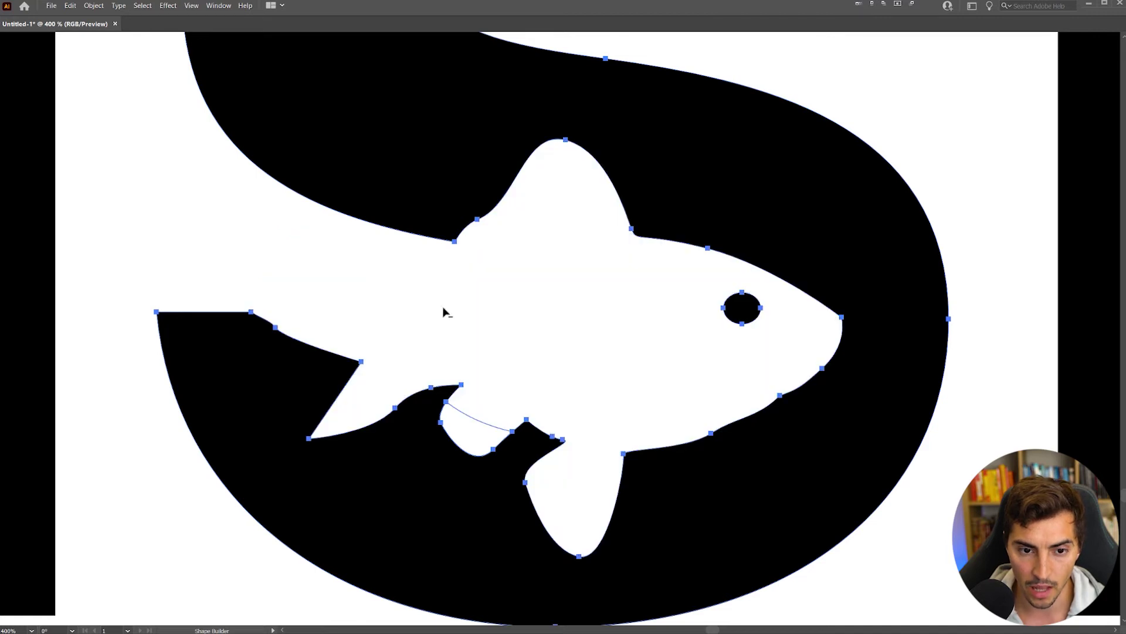
{"action": "mouse_move", "coordinate": [494, 391]}
{"action": "left_mouse_down"}
{"action": "mouse_move", "coordinate": [469, 429]}
{"action": "mouse_move", "coordinate": [499, 435]}
{"action": "left_mouse_up"}
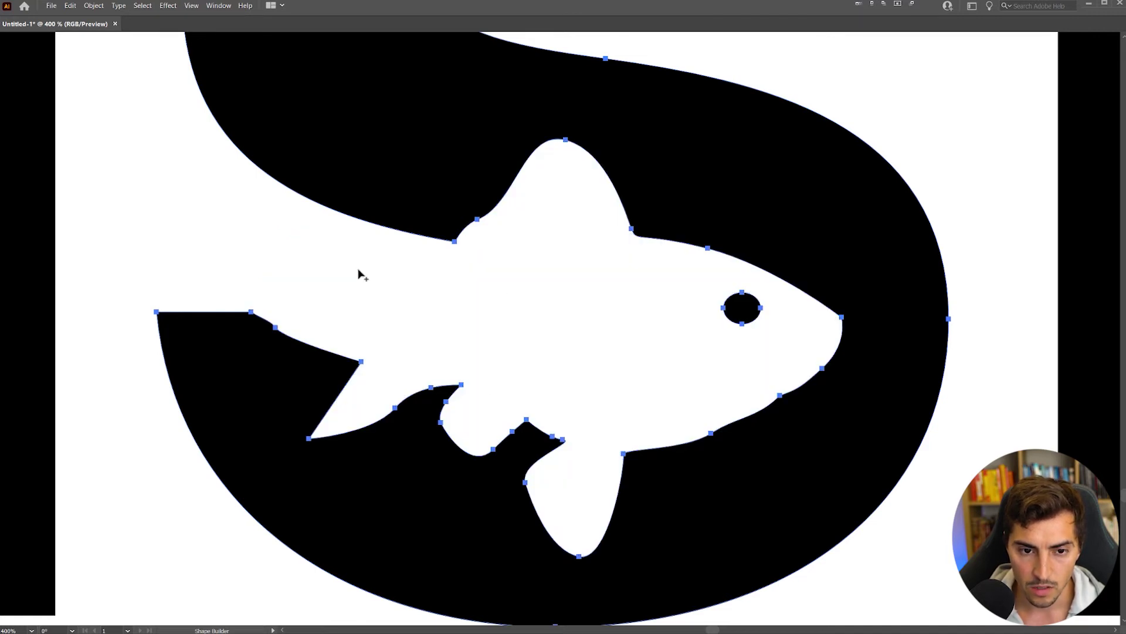
Duplicate the cut-out S below the FISH lettering and check its shape on its own.
{"action": "key", "text": "v"}
{"action": "left_click", "coordinate": [513, 297]}
{"action": "scroll", "coordinate": [512, 297], "scroll_direction": "down", "scroll_amount": 7}
{"action": "left_click_drag", "start_coordinate": [496, 275], "coordinate": [497, 438]}
{"action": "left_click", "coordinate": [520, 470]}
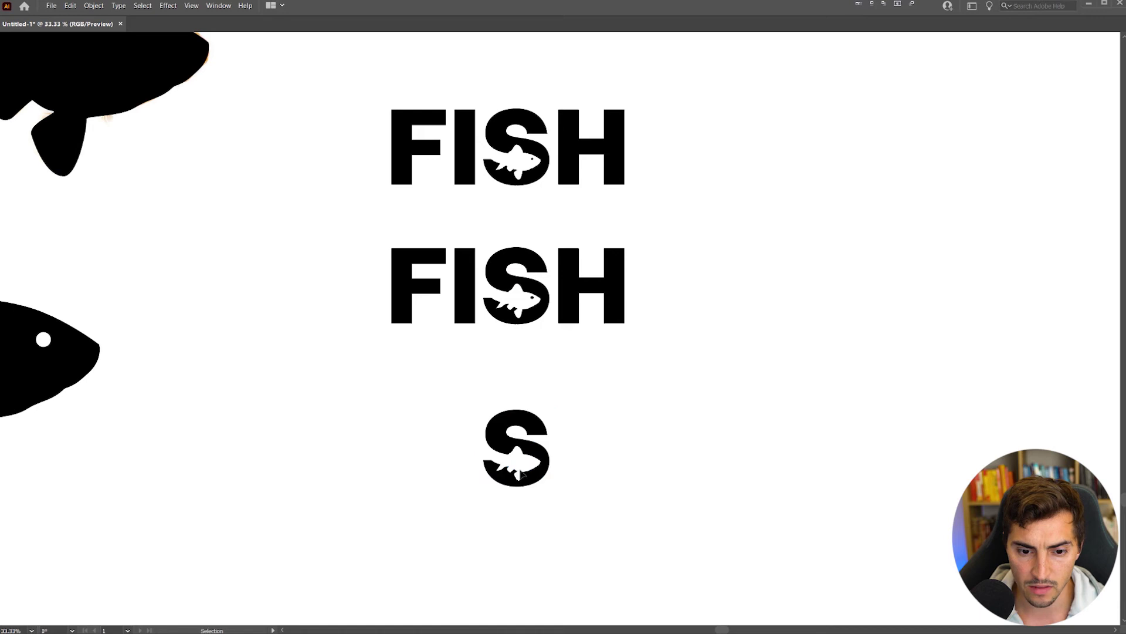
{"action": "scroll", "coordinate": [524, 487], "scroll_direction": "up", "scroll_amount": 4}
{"action": "scroll", "coordinate": [699, 307], "scroll_direction": "up", "scroll_amount": 5}
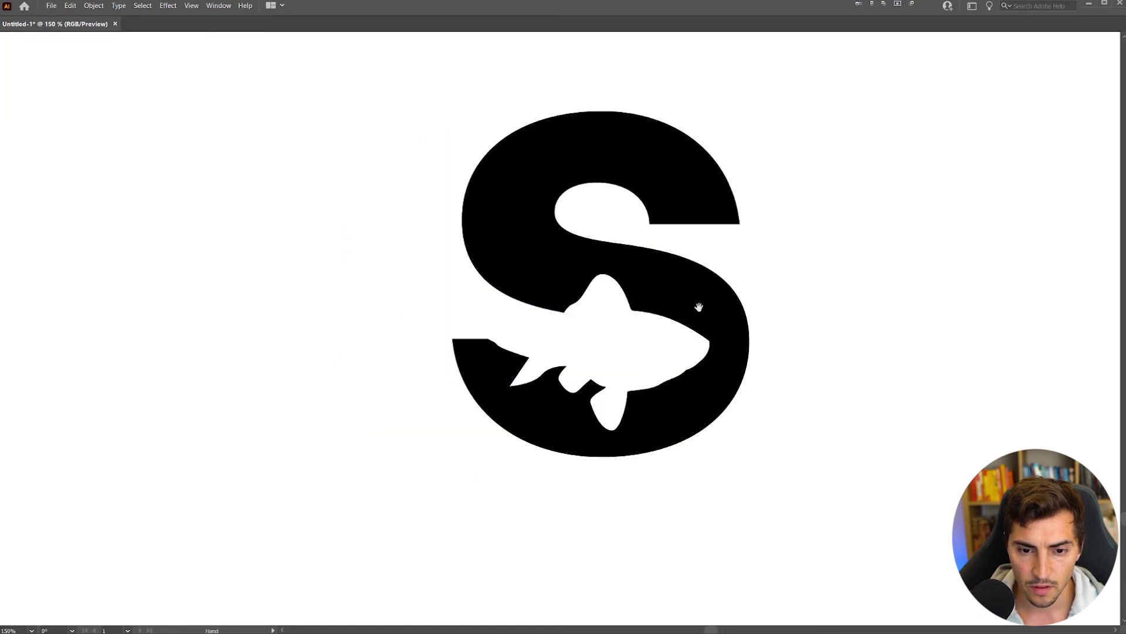
{"action": "scroll", "coordinate": [479, 311], "scroll_direction": "down", "scroll_amount": 4}
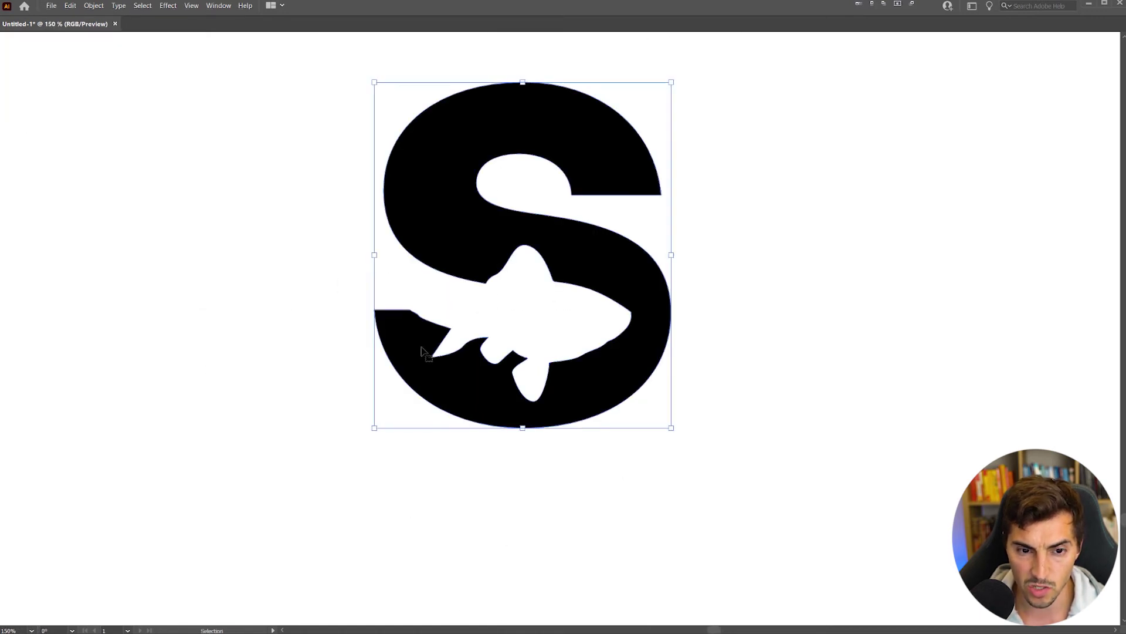
{"action": "scroll", "coordinate": [605, 164], "scroll_direction": "down", "scroll_amount": 2}
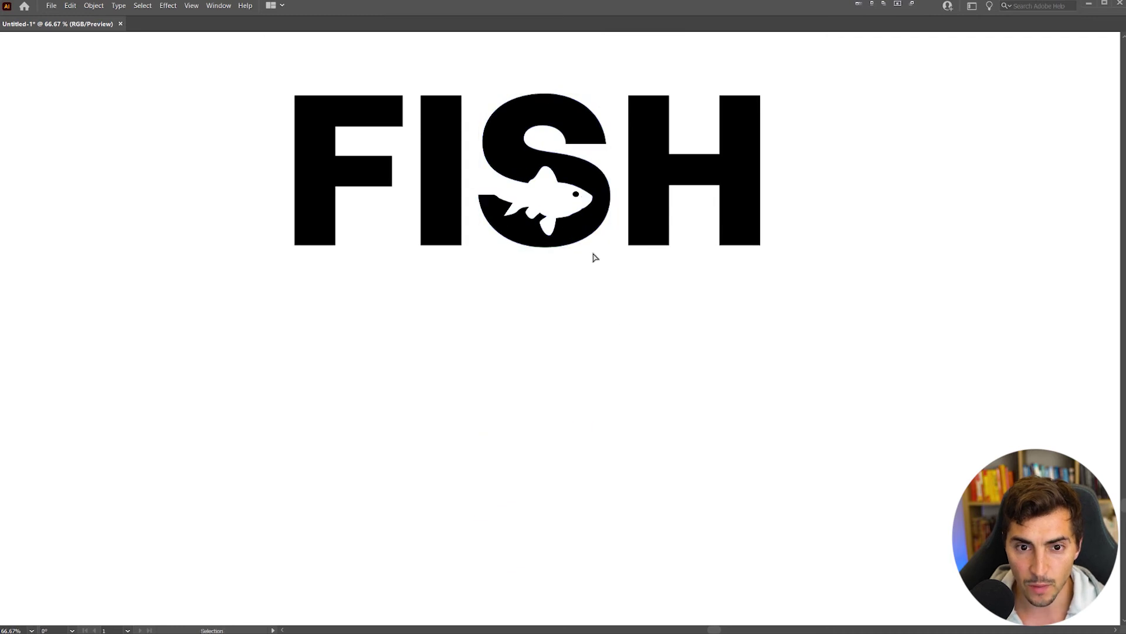
Switch to Outline view and examine the paths of the S with its fish cut-out.
{"action": "scroll", "coordinate": [541, 123], "scroll_direction": "up", "scroll_amount": 2}
{"action": "scroll", "coordinate": [541, 123], "scroll_direction": "up", "scroll_amount": 2}
{"action": "key", "text": "ctrl+y"}
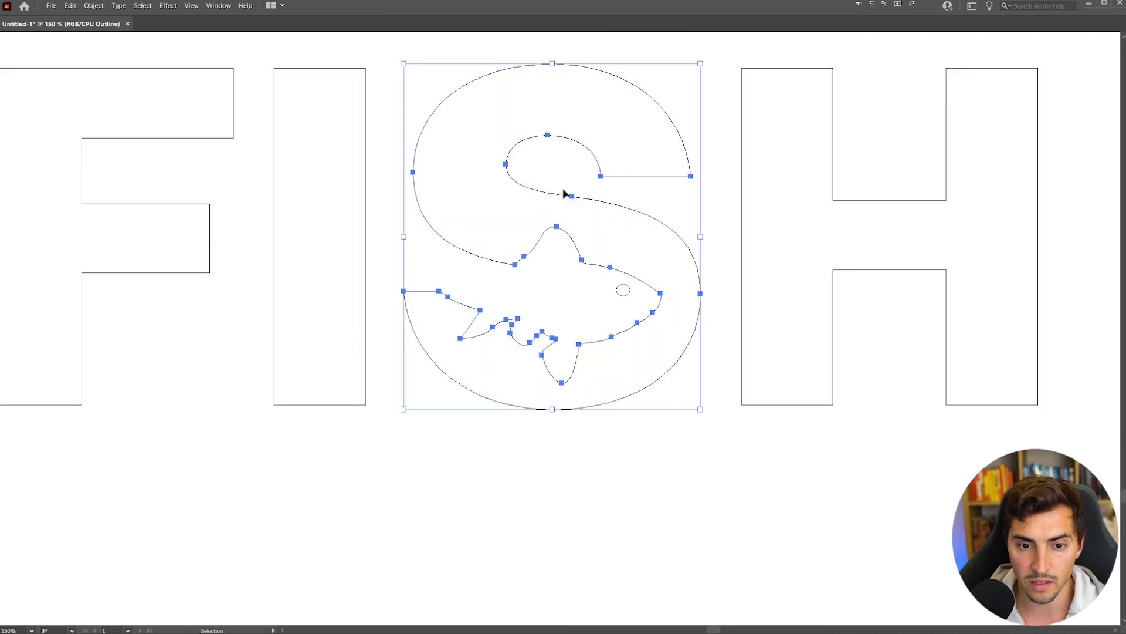
{"action": "left_click_drag", "start_coordinate": [538, 318], "coordinate": [540, 349]}
{"action": "left_click_drag", "start_coordinate": [522, 289], "coordinate": [523, 299]}
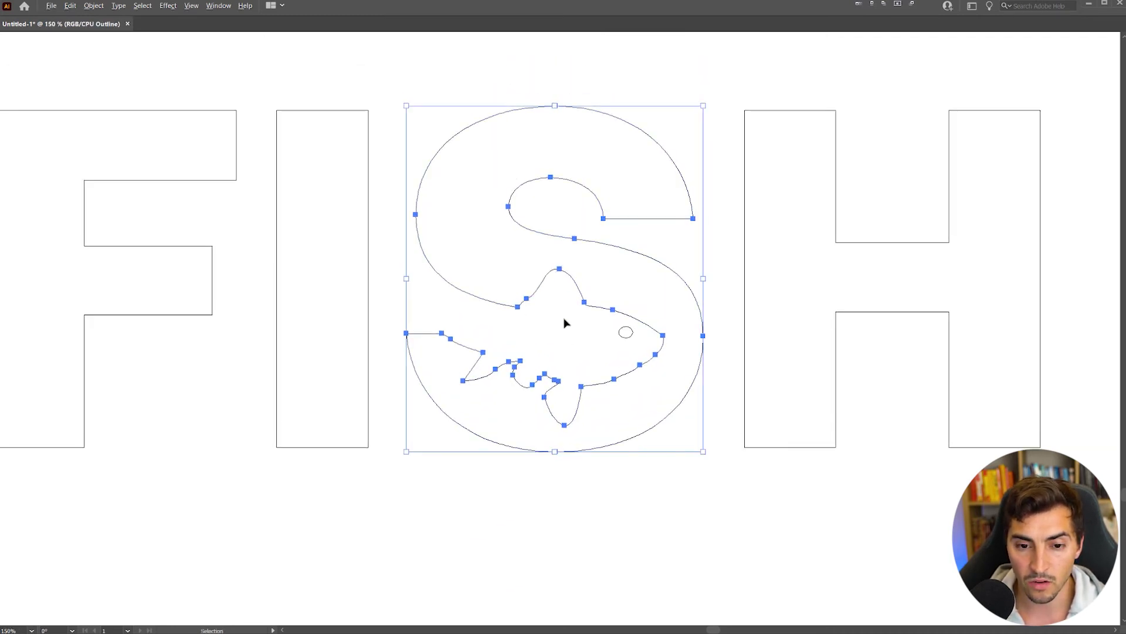
Return the lettering from Outline view to the filled Preview display and deselect the S.
{"action": "scroll", "coordinate": [565, 322], "scroll_direction": "up", "scroll_amount": 1}
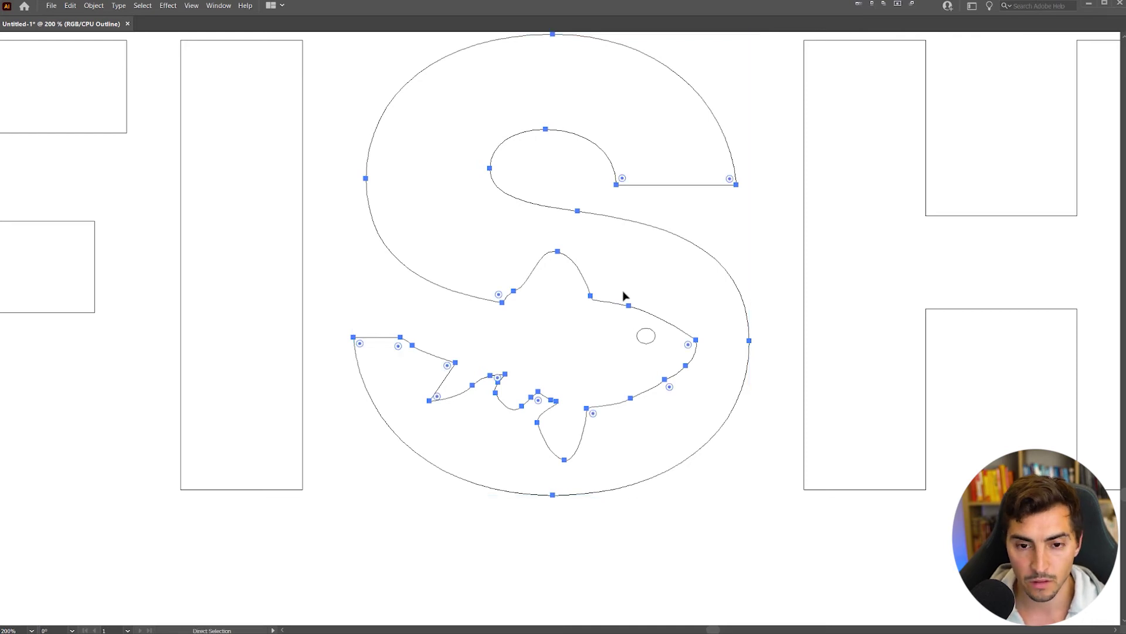
{"action": "key", "text": "ctrl+y"}
{"action": "scroll", "coordinate": [623, 292], "scroll_direction": "down", "scroll_amount": 2}
{"action": "left_click", "coordinate": [673, 415]}
Try moving the fish's eye away from the head on its own and undo the move.
{"action": "left_click_drag", "start_coordinate": [635, 314], "coordinate": [593, 335]}
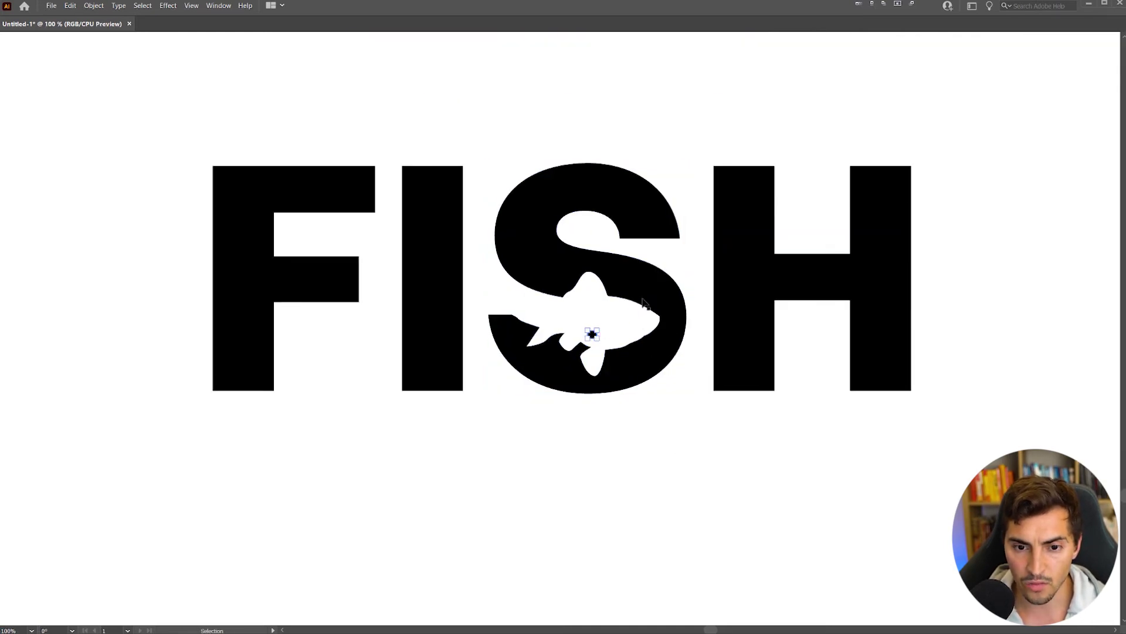
{"action": "scroll", "coordinate": [644, 303], "scroll_direction": "up", "scroll_amount": 3}
{"action": "left_click_drag", "start_coordinate": [516, 344], "coordinate": [631, 294]}
{"action": "scroll", "coordinate": [669, 293], "scroll_direction": "up", "scroll_amount": 2}
{"action": "key", "text": "ctrl+z"}
{"action": "scroll", "coordinate": [595, 326], "scroll_direction": "down", "scroll_amount": 3}
{"action": "scroll", "coordinate": [595, 325], "scroll_direction": "down", "scroll_amount": 2}
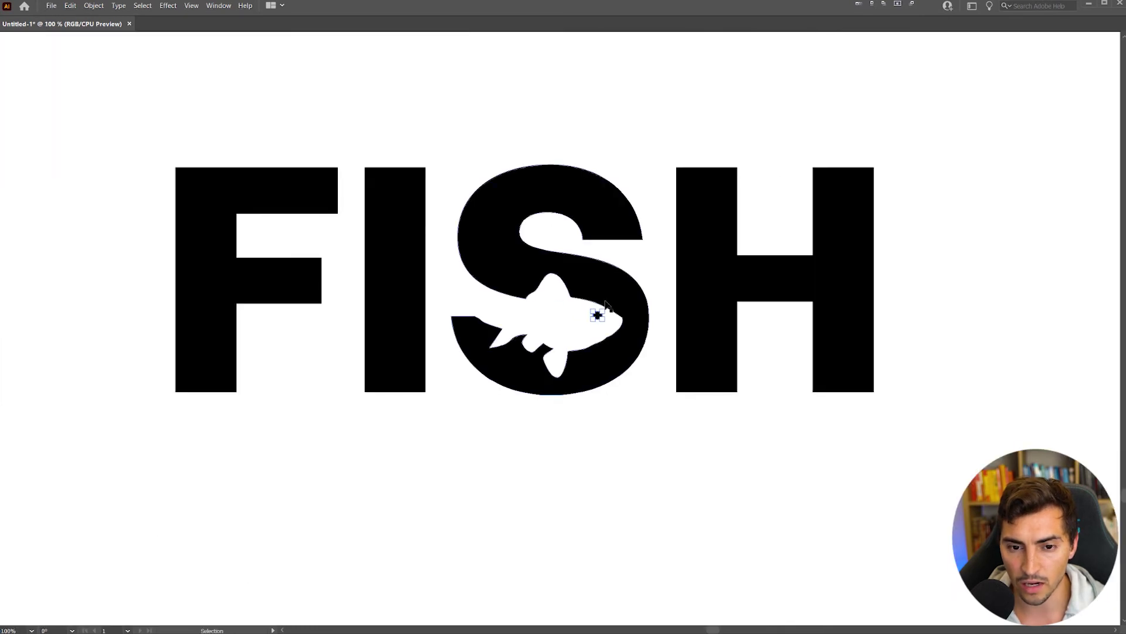
Select the S with its fish cut-out together with the eye and unite them into one object.
{"action": "left_click", "coordinate": [607, 203]}
{"action": "left_click_drag", "start_coordinate": [615, 124], "coordinate": [510, 417]}
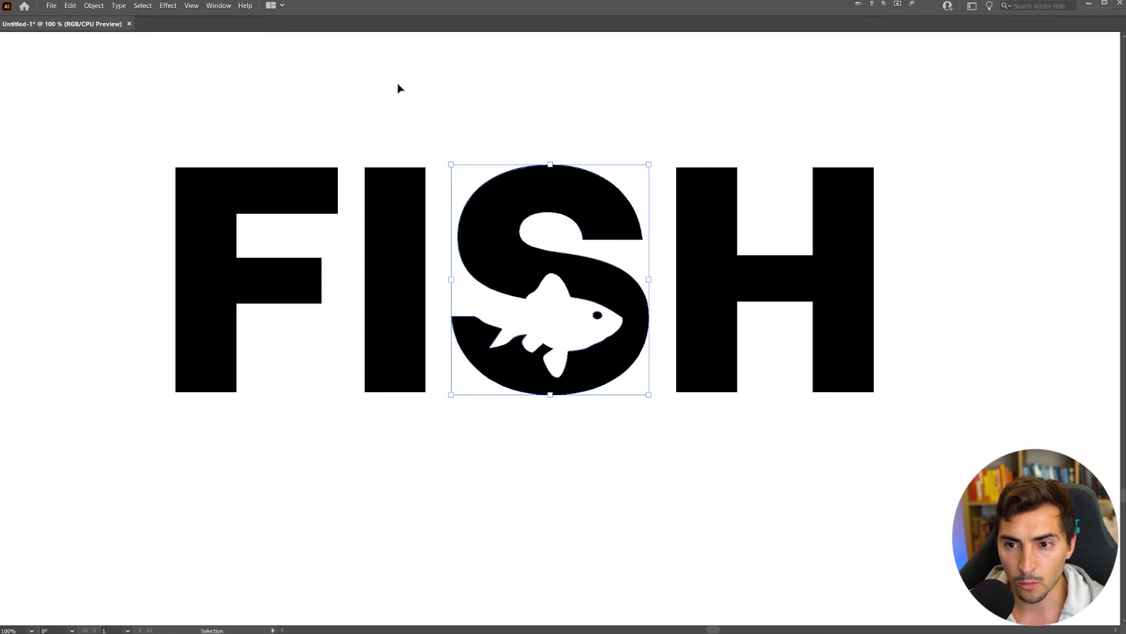
{"action": "key", "text": "Tab"}
{"action": "left_click", "coordinate": [877, 141]}
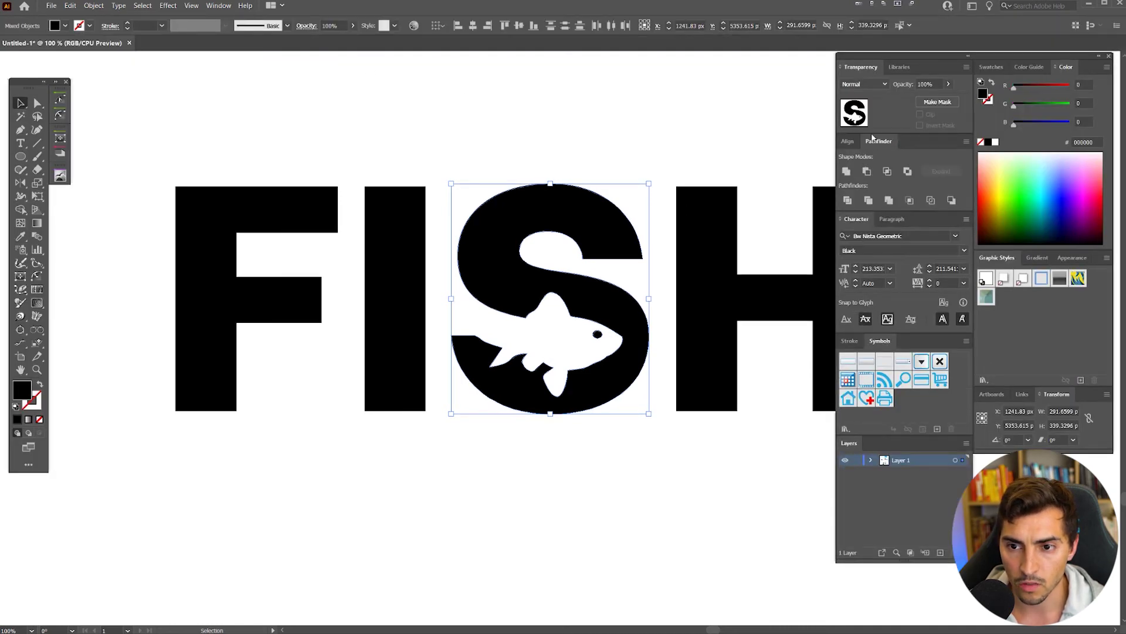
{"action": "left_click", "coordinate": [847, 172]}
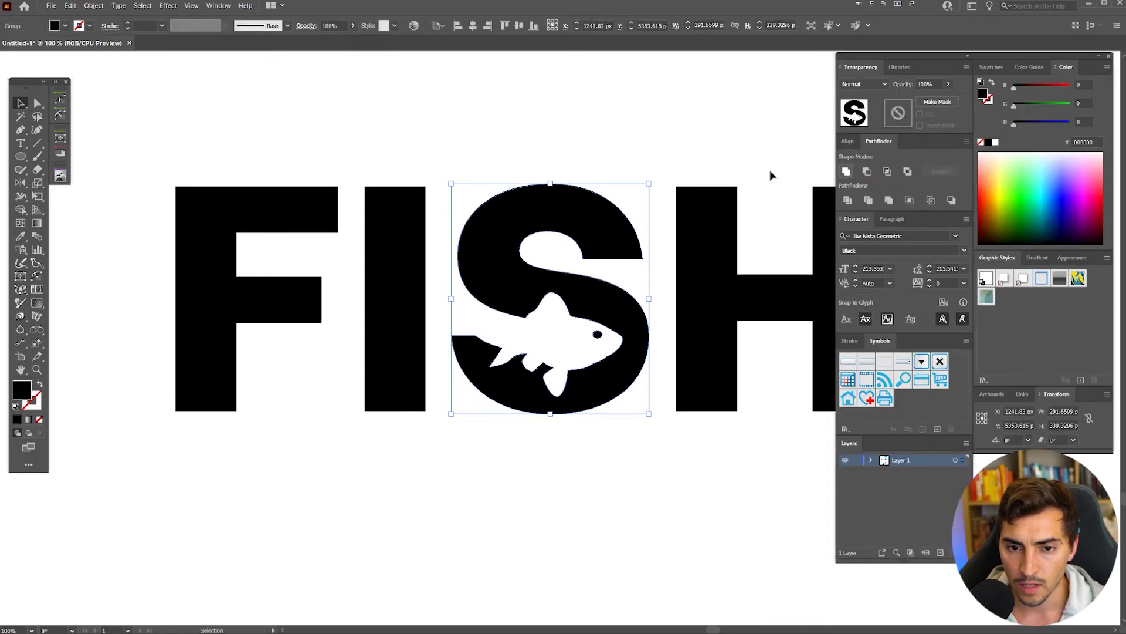
{"action": "left_click", "coordinate": [636, 186]}
{"action": "scroll", "coordinate": [636, 186], "scroll_direction": "down", "scroll_amount": 1}
{"action": "left_click", "coordinate": [627, 205]}
{"action": "left_click", "coordinate": [636, 186]}
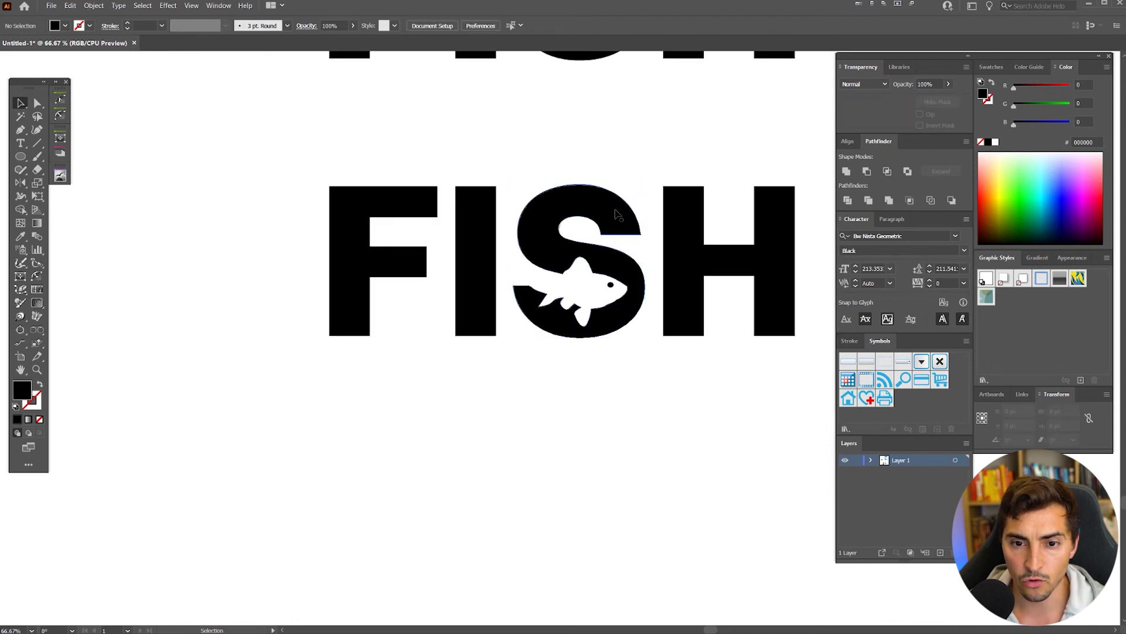
Try moving the united S with its eye out of the FISH wordmark and undo the moves.
{"action": "key", "text": "Tab"}
{"action": "left_click_drag", "start_coordinate": [634, 171], "coordinate": [672, 361]}
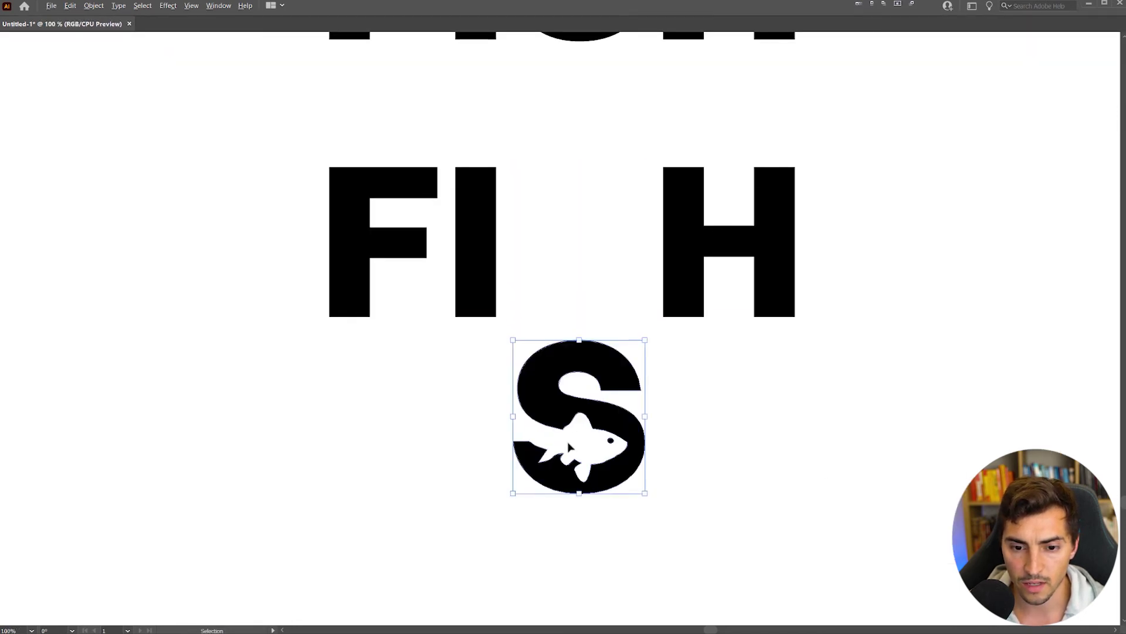
{"action": "key", "text": "ctrl+minus"}
{"action": "left_click_drag", "start_coordinate": [604, 429], "coordinate": [774, 486]}
{"action": "key", "text": "ctrl+z"}
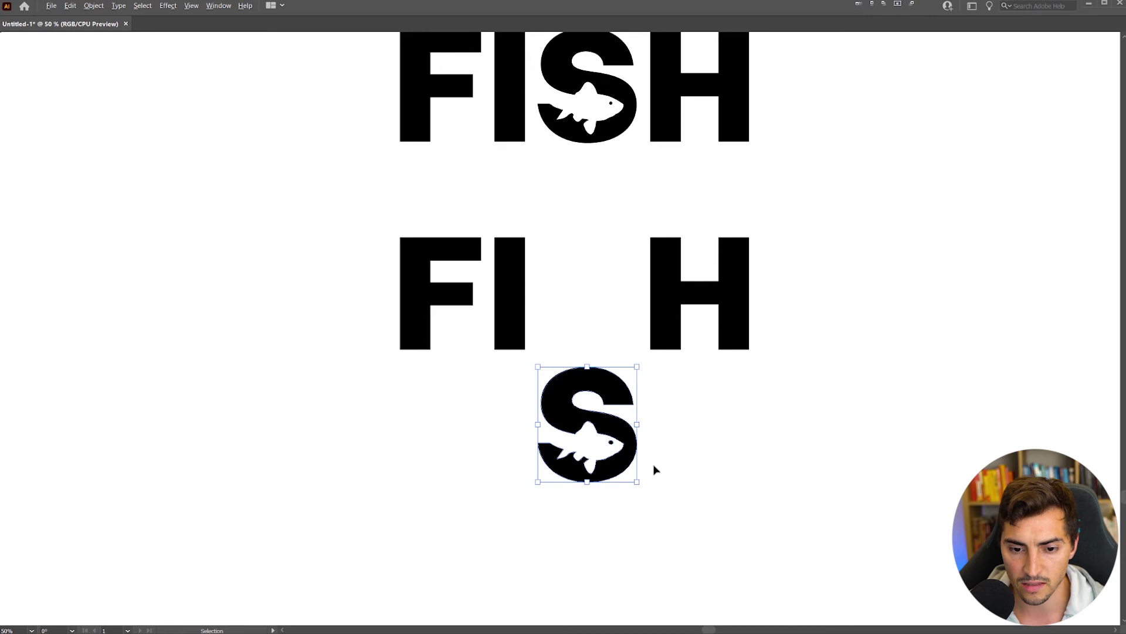
{"action": "scroll", "coordinate": [654, 467], "scroll_direction": "up", "scroll_amount": 3}
{"action": "scroll", "coordinate": [460, 403], "scroll_direction": "down", "scroll_amount": 4}
{"action": "key", "text": "ctrl+z"}
Move the whole lower FISH wordmark straight down, well away from the copy above it.
{"action": "left_click_drag", "start_coordinate": [679, 214], "coordinate": [265, 310]}
{"action": "scroll", "coordinate": [451, 278], "scroll_direction": "down", "scroll_amount": 2}
{"action": "left_click_drag", "start_coordinate": [462, 260], "coordinate": [467, 432]}
{"action": "scroll", "coordinate": [446, 431], "scroll_direction": "up", "scroll_amount": 3}
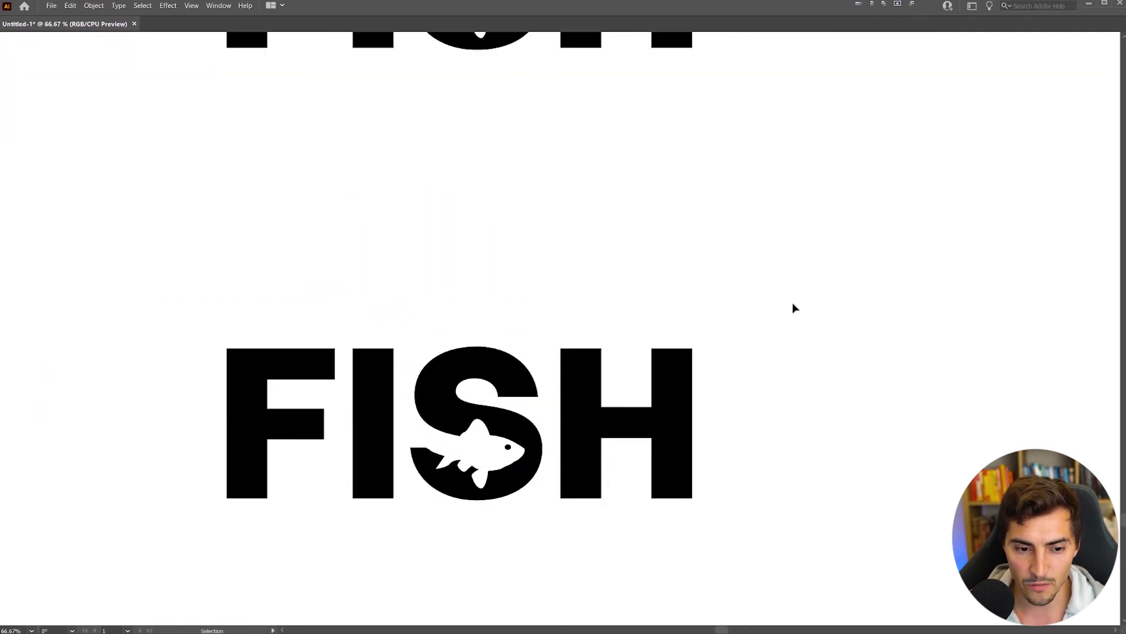
Examine the anchor points of the whole lower FISH wordmark.
{"action": "key", "text": "a"}
{"action": "left_click_drag", "start_coordinate": [793, 307], "coordinate": [203, 549]}
{"action": "left_click", "coordinate": [336, 299]}
{"action": "key", "text": "v"}
{"action": "scroll", "coordinate": [336, 299], "scroll_direction": "up", "scroll_amount": 2}
{"action": "scroll", "coordinate": [478, 256], "scroll_direction": "down", "scroll_amount": 3}
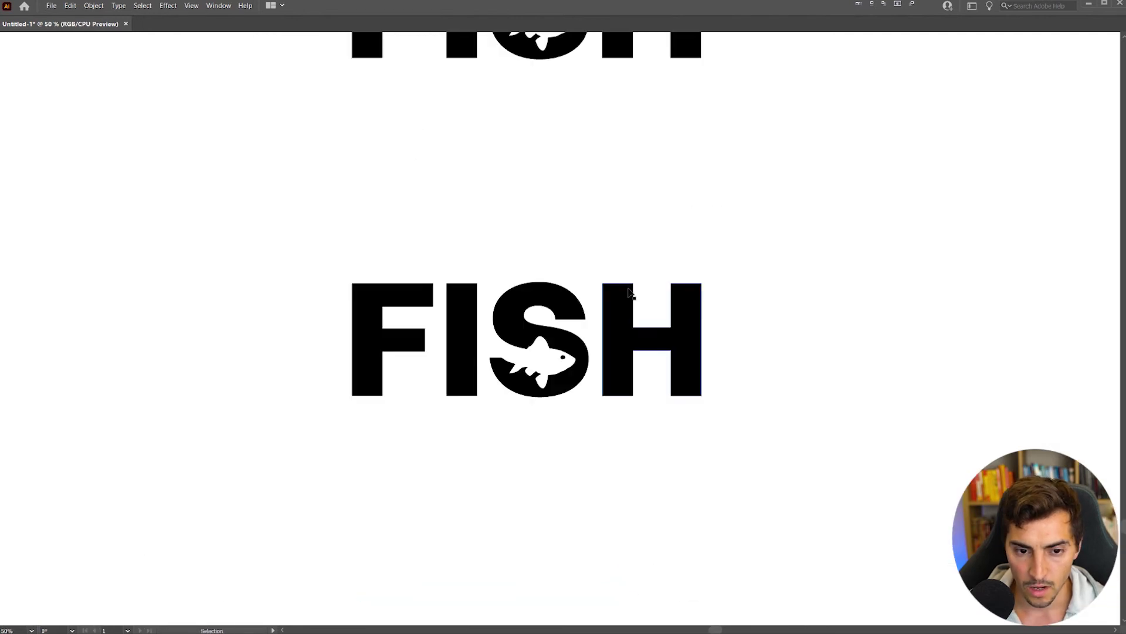
Combine all letters of the lower FISH wordmark into a single compound path.
{"action": "left_click_drag", "start_coordinate": [742, 230], "coordinate": [349, 308]}
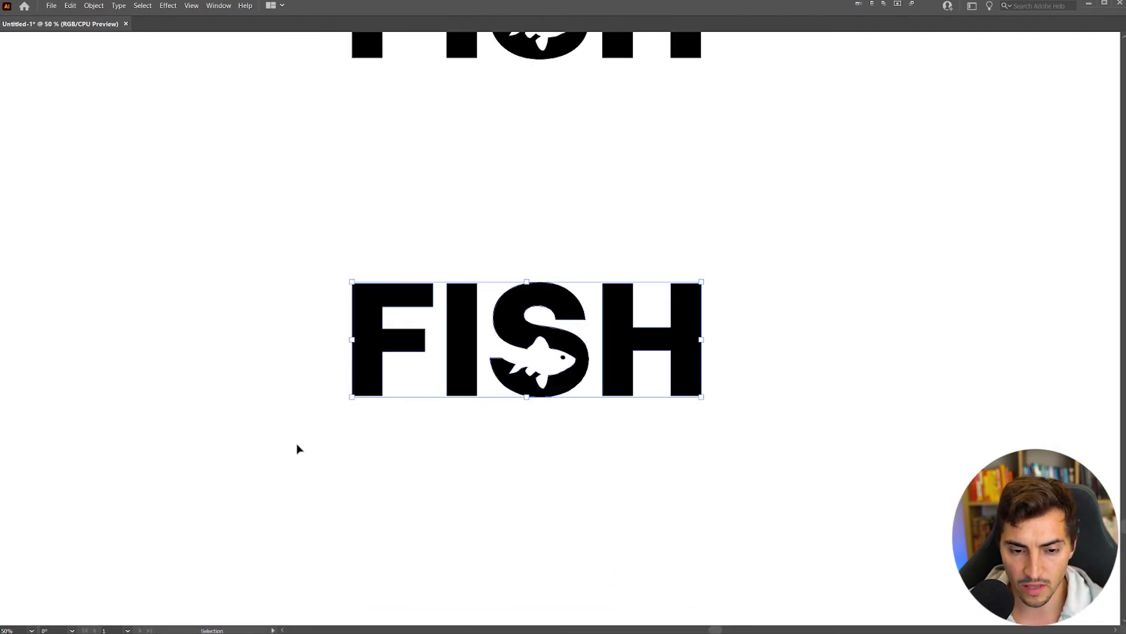
{"action": "key", "text": "Tab"}
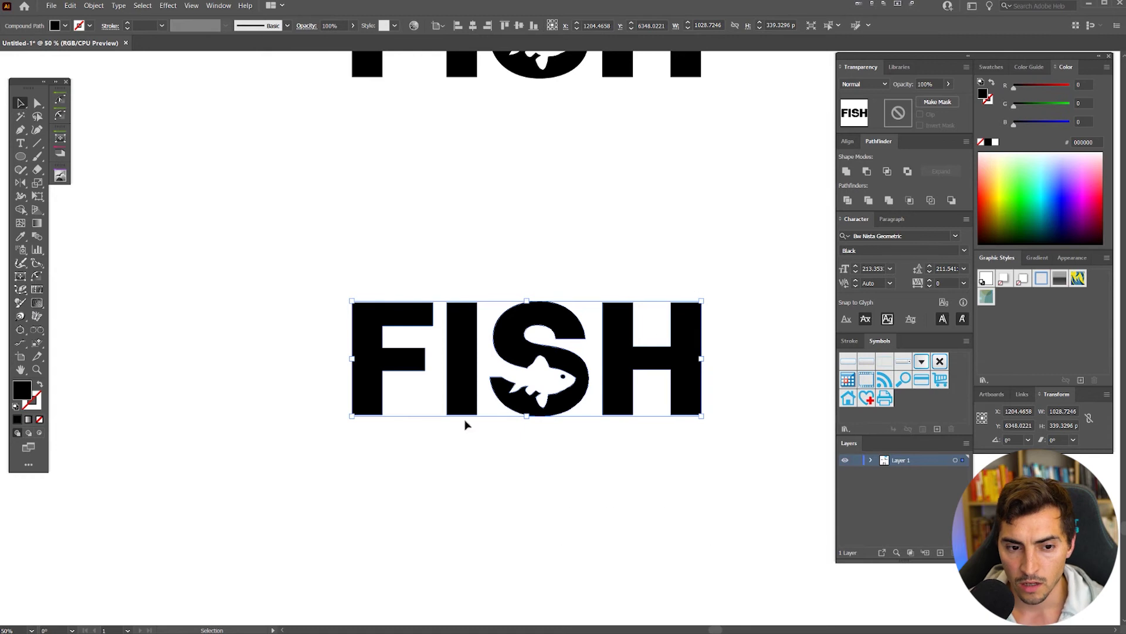
{"action": "left_click", "coordinate": [95, 7]}
{"action": "mouse_move", "coordinate": [120, 373]}
{"action": "left_click", "coordinate": [232, 372]}
Fill the compound FISH wordmark with the blue swatch from the saved colours.
{"action": "left_click_drag", "start_coordinate": [765, 262], "coordinate": [354, 429]}
{"action": "key", "text": "Tab"}
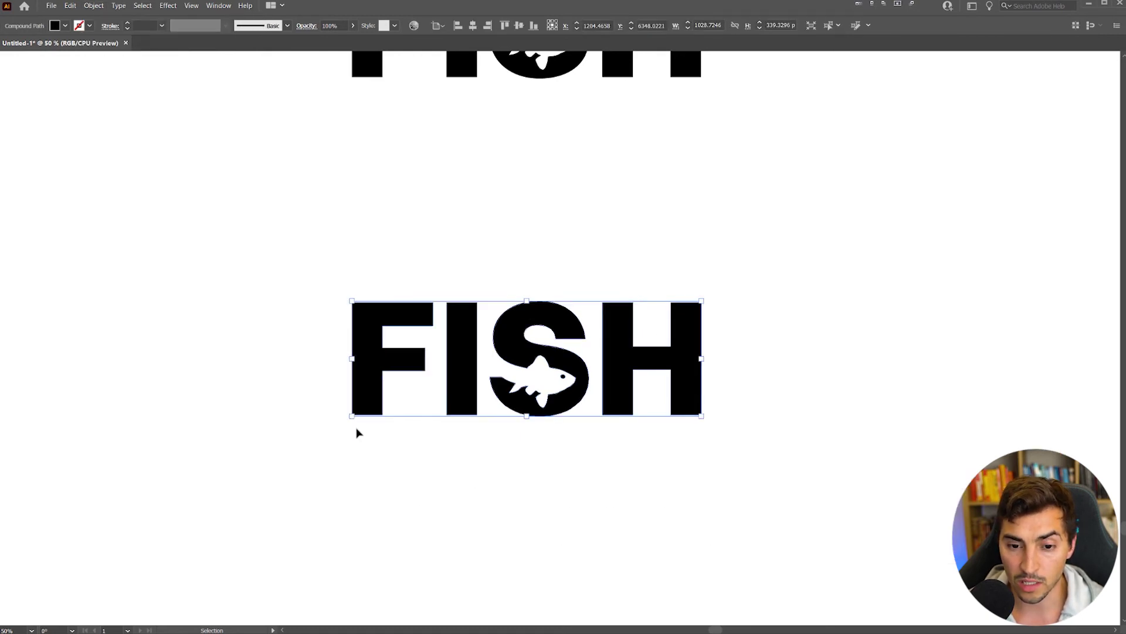
{"action": "key", "text": "Tab"}
{"action": "left_click", "coordinate": [991, 67]}
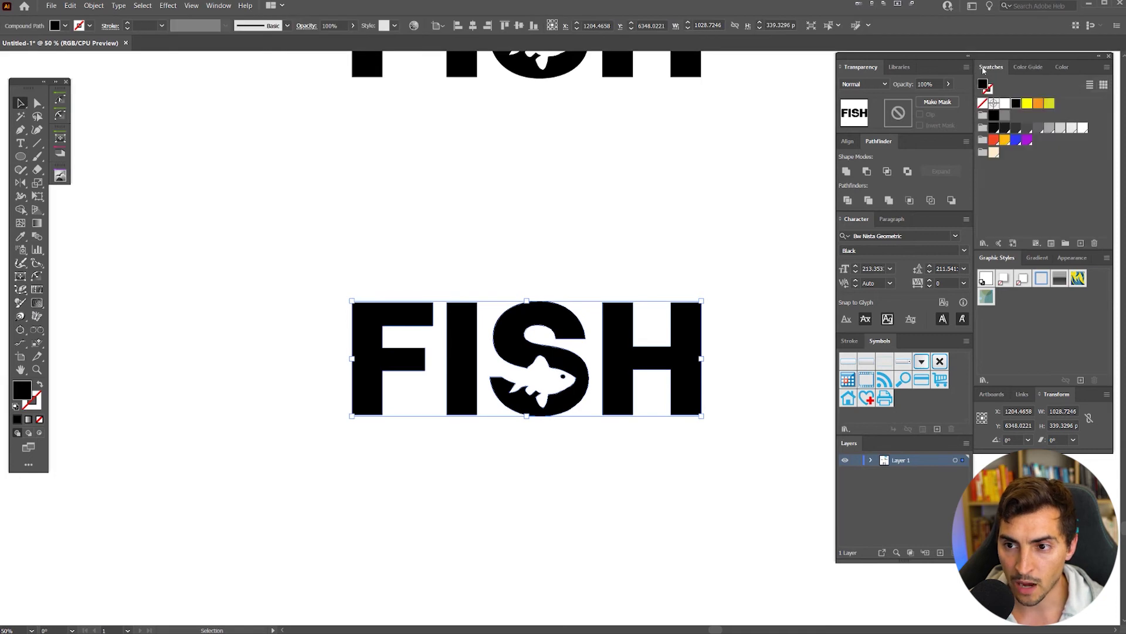
{"action": "left_click", "coordinate": [1016, 140]}
{"action": "left_click", "coordinate": [588, 271]}
{"action": "scroll", "coordinate": [578, 293], "scroll_direction": "down", "scroll_amount": 2}
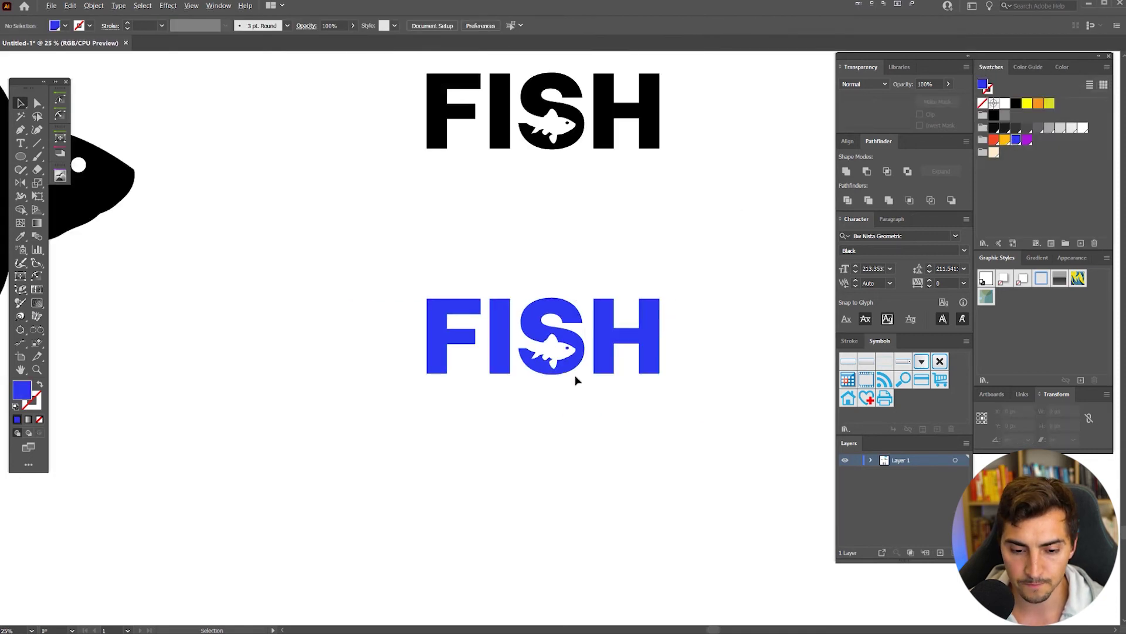
{"action": "left_click_drag", "start_coordinate": [575, 381], "coordinate": [558, 134]}
{"action": "key", "text": "m"}
{"action": "left_click_drag", "start_coordinate": [336, 225], "coordinate": [722, 422]}
{"action": "left_click_drag", "start_coordinate": [667, 217], "coordinate": [310, 382]}
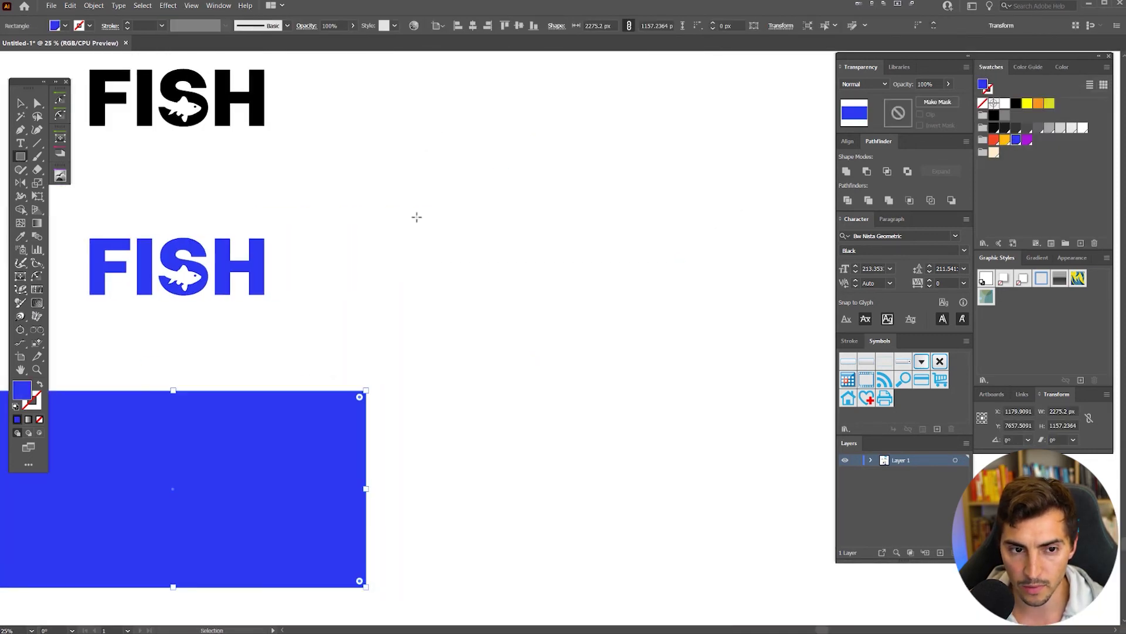
{"action": "key", "text": "Delete"}
Draw a rectangle about 1875 × 1348 px beside the wordmarks and fill it with light blue #23ACF9 from a Color Guide harmony.
{"action": "left_click_drag", "start_coordinate": [377, 177], "coordinate": [696, 406]}
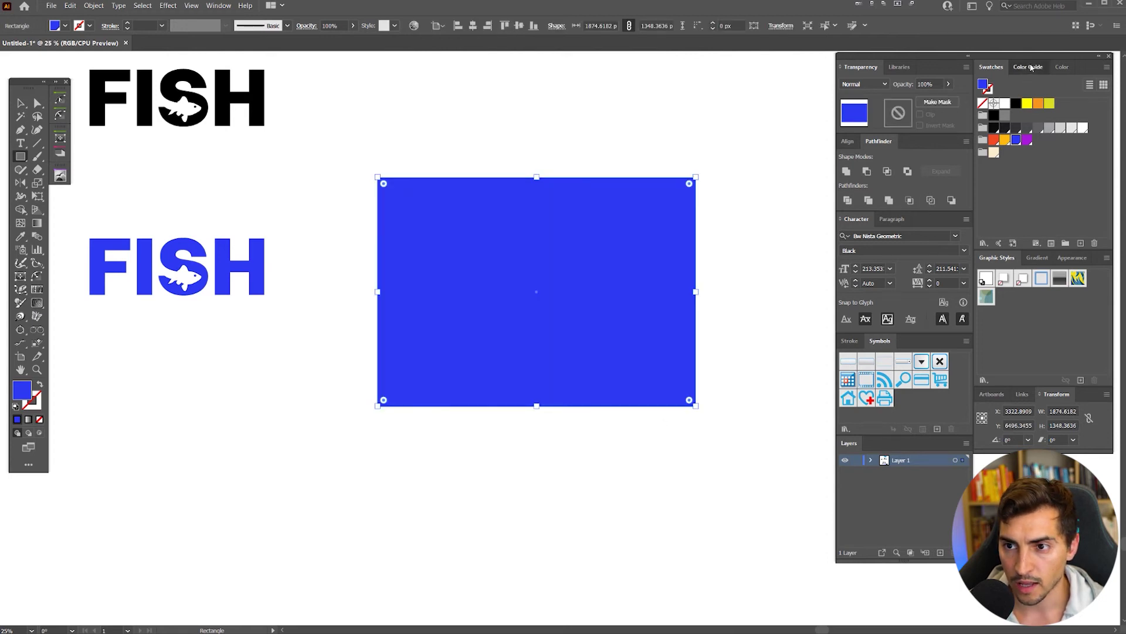
{"action": "left_click", "coordinate": [1030, 67]}
{"action": "left_click", "coordinate": [1066, 69]}
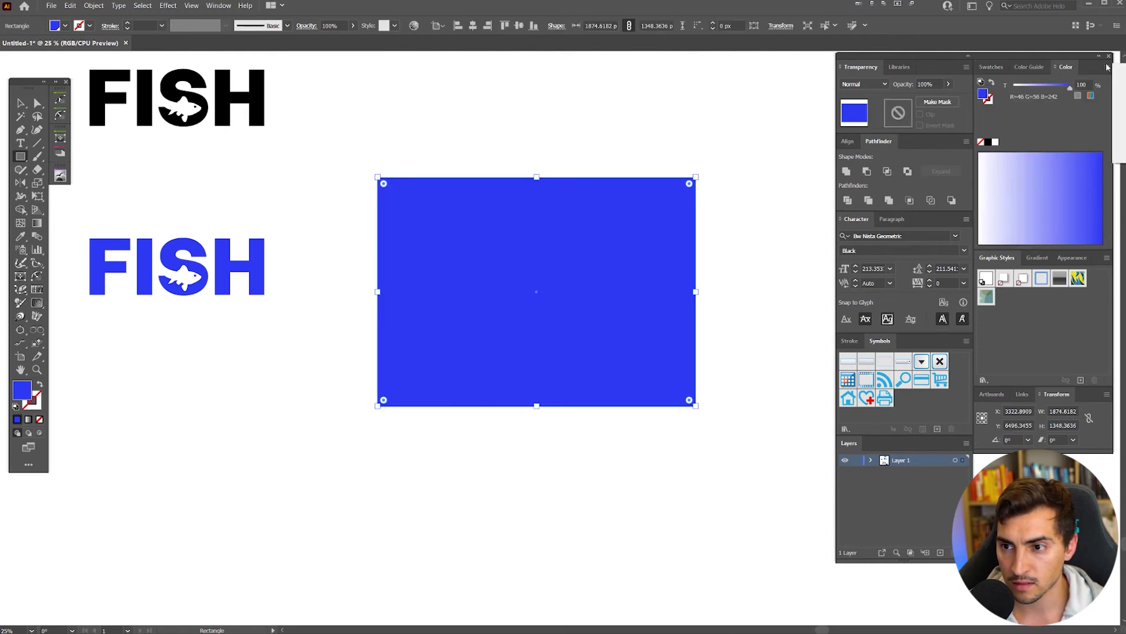
{"action": "left_click", "coordinate": [1032, 67]}
{"action": "left_click", "coordinate": [1104, 85]}
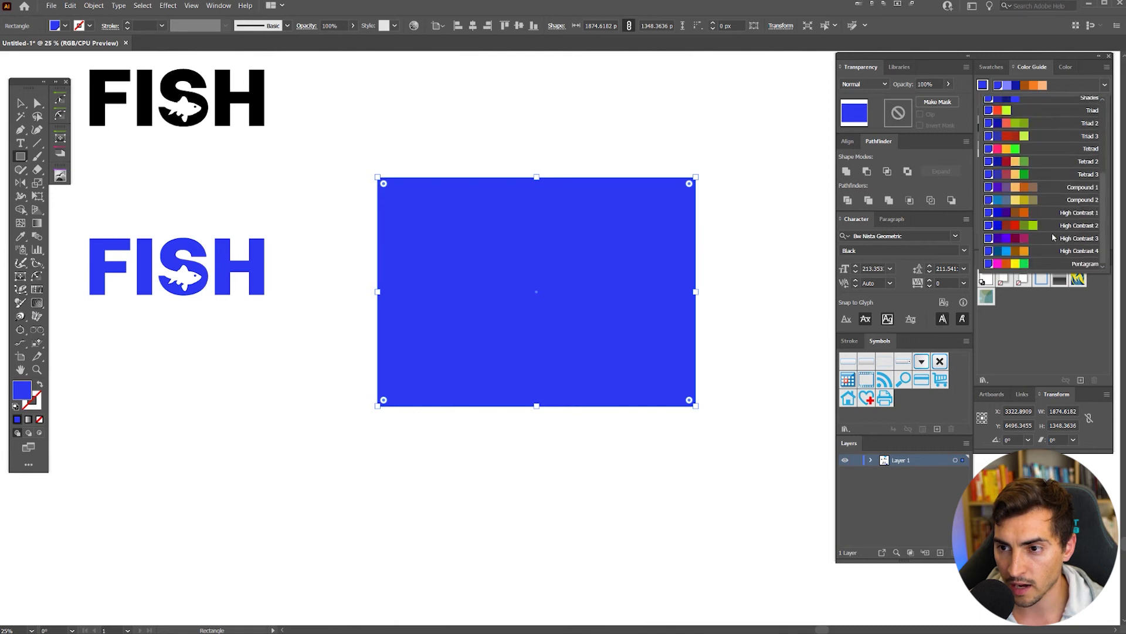
{"action": "left_click", "coordinate": [1105, 84]}
{"action": "left_click", "coordinate": [1106, 67]}
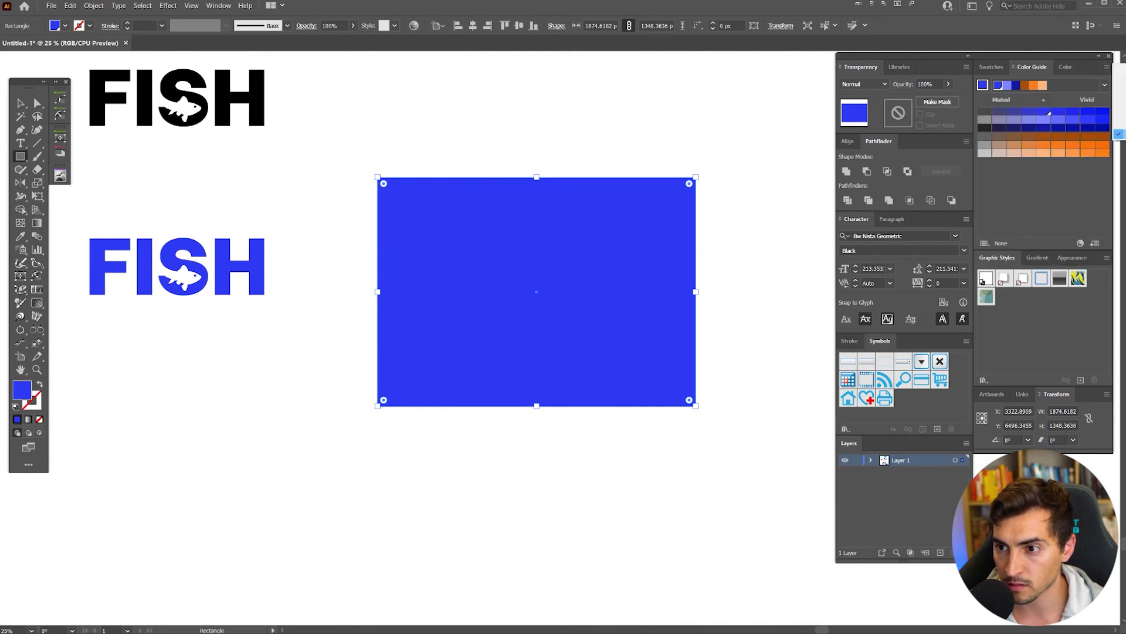
{"action": "left_click", "coordinate": [1105, 85]}
{"action": "left_click", "coordinate": [1025, 182]}
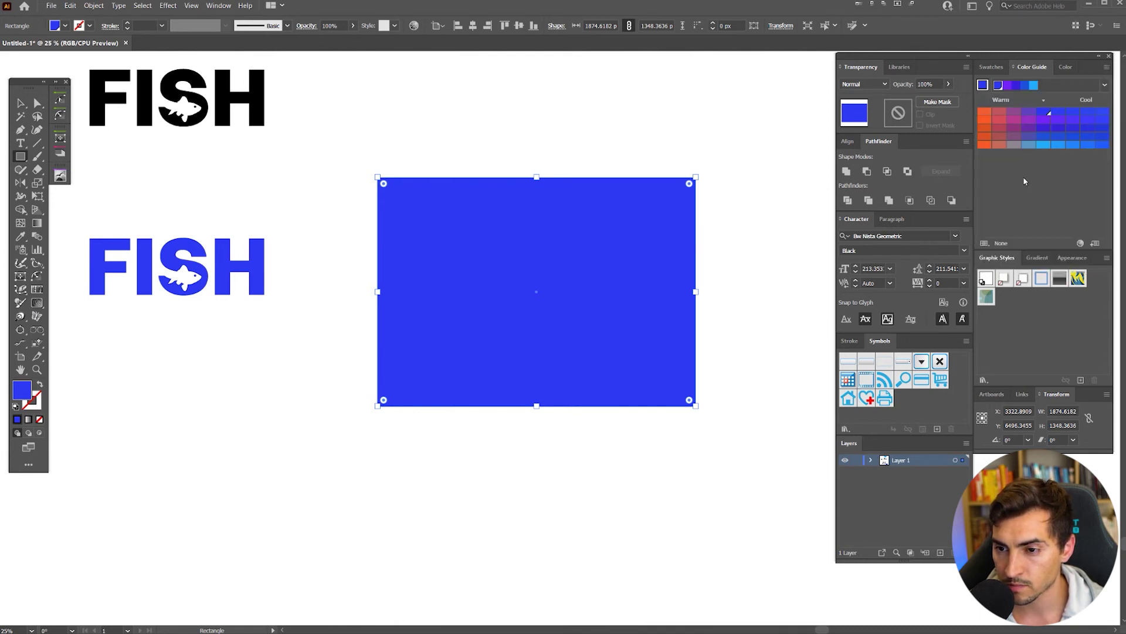
{"action": "left_click", "coordinate": [1049, 145]}
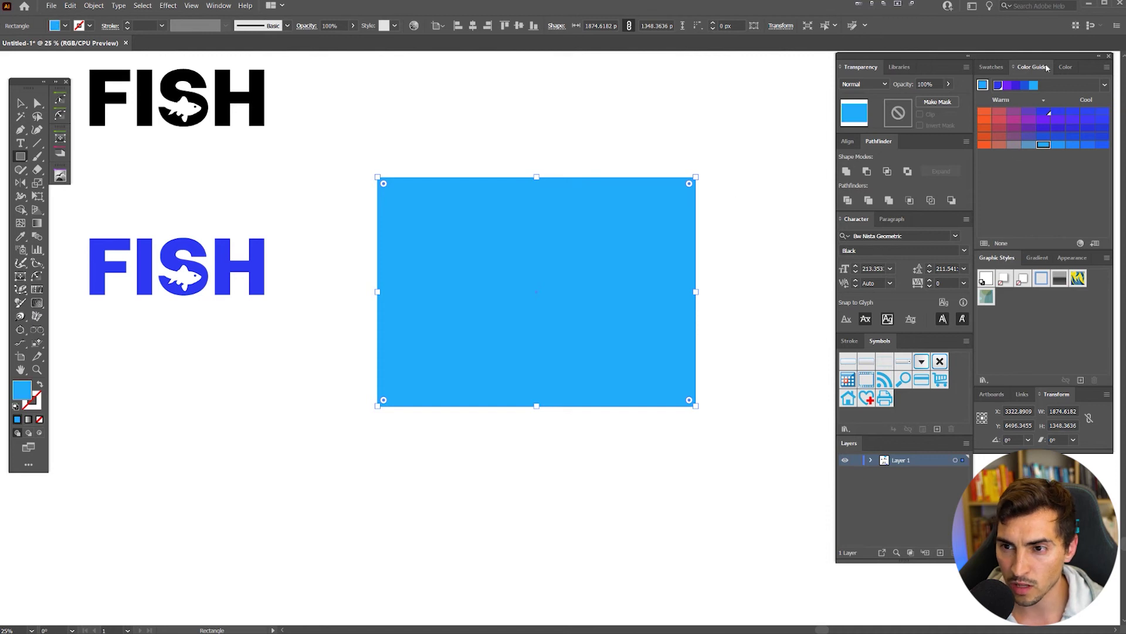
{"action": "left_click", "coordinate": [993, 68]}
{"action": "left_click", "coordinate": [1063, 67]}
Copy the blue FISH wordmark onto the light-blue rectangle at about 1195 × 394 px and bring it to the front.
{"action": "key", "text": "v"}
{"action": "left_click", "coordinate": [294, 264]}
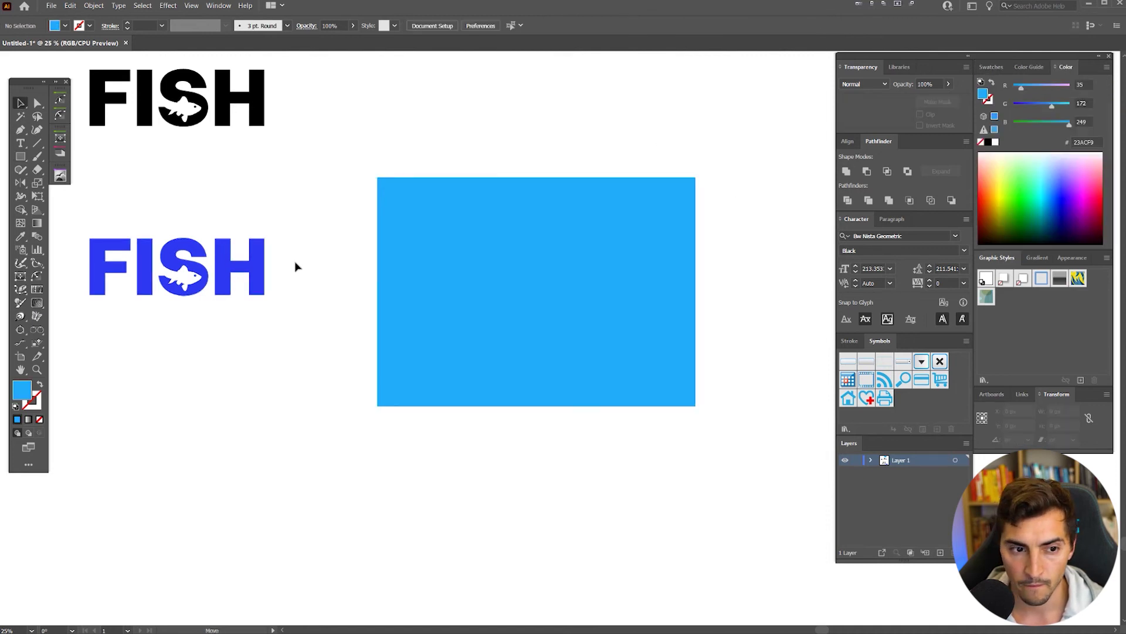
{"action": "left_click_drag", "start_coordinate": [259, 241], "coordinate": [644, 253]}
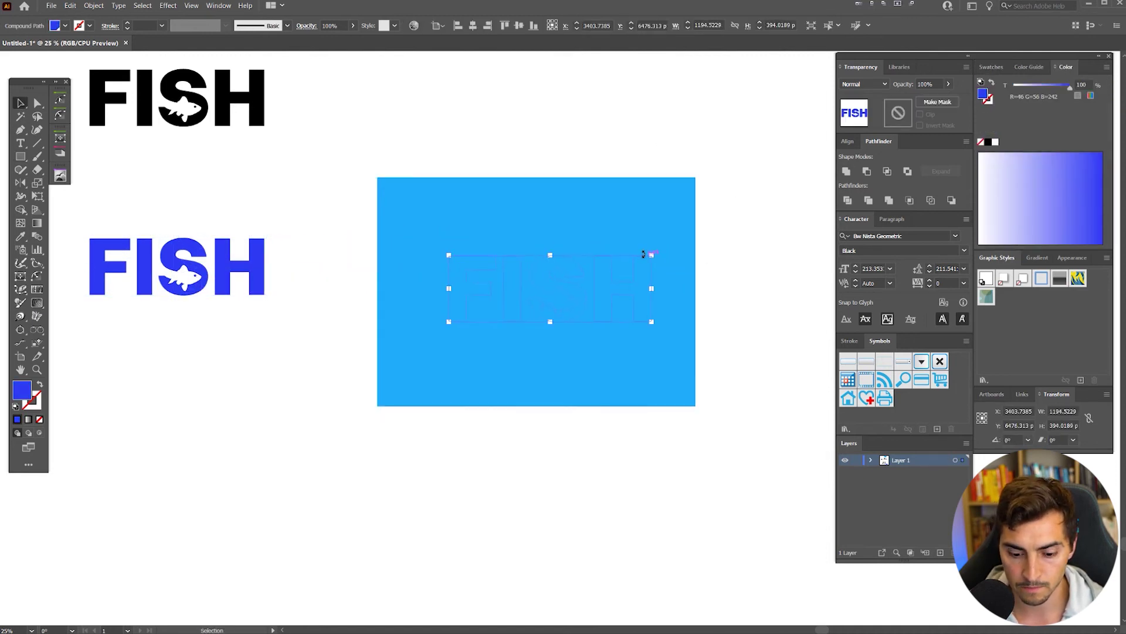
{"action": "key", "text": "ctrl"}
{"action": "scroll", "coordinate": [643, 253], "scroll_direction": "up", "scroll_amount": 2}
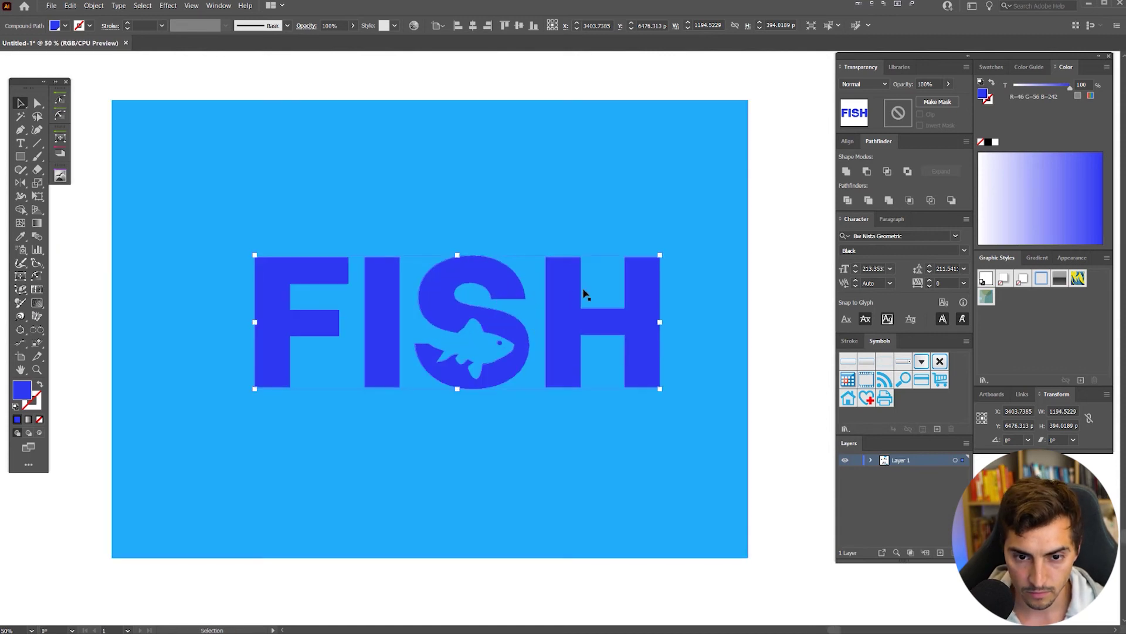
Fill the wordmark on the rectangle with white and shift it closer to the rectangle's centre.
{"action": "left_click", "coordinate": [991, 67]}
{"action": "left_click", "coordinate": [1005, 103]}
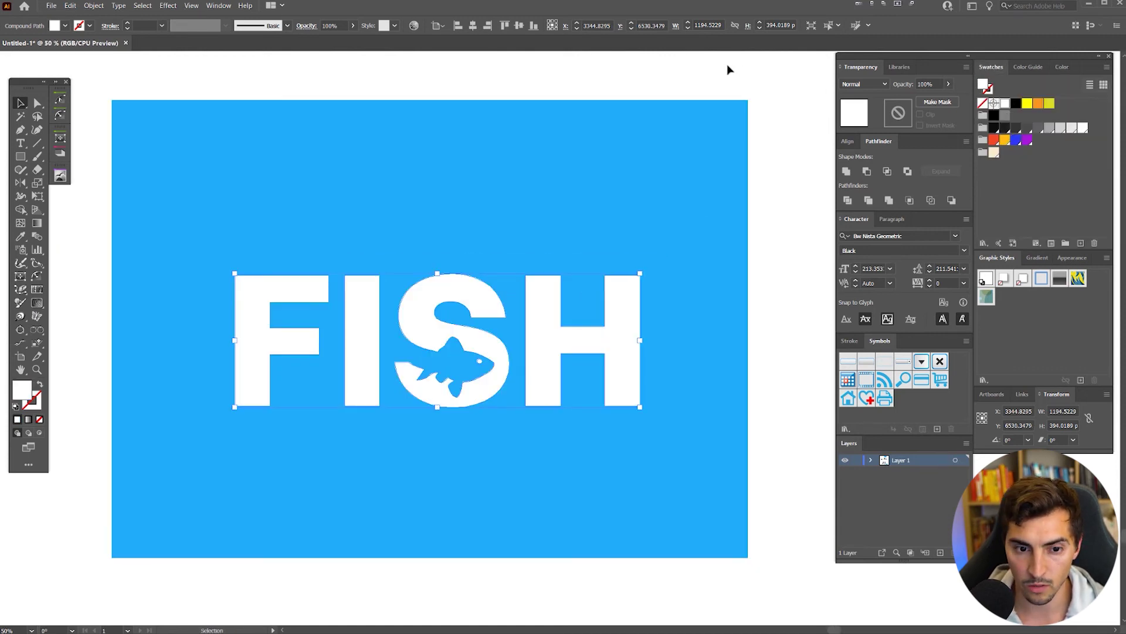
{"action": "left_click", "coordinate": [730, 69]}
Shrink the white wordmark to about 976 × 322 px in the rectangle's upper half and duplicate it straight below.
{"action": "scroll", "coordinate": [696, 143], "scroll_direction": "down", "scroll_amount": 1}
{"action": "left_click_drag", "start_coordinate": [604, 233], "coordinate": [600, 170]}
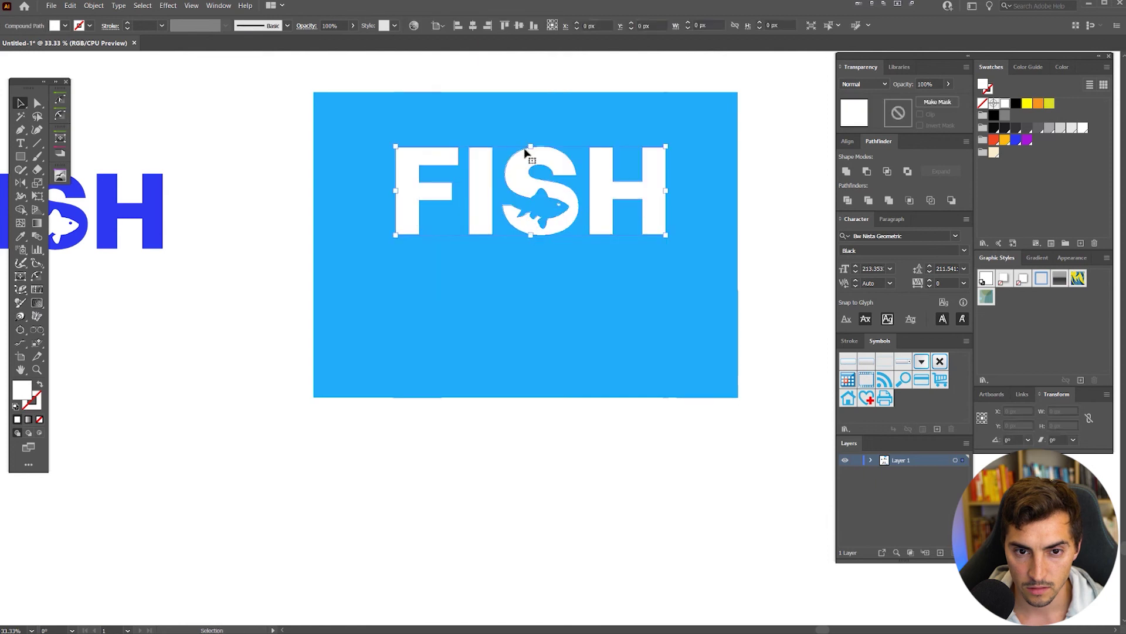
{"action": "left_click_drag", "start_coordinate": [531, 147], "coordinate": [530, 154]}
{"action": "left_click_drag", "start_coordinate": [530, 157], "coordinate": [530, 143]}
{"action": "left_click_drag", "start_coordinate": [515, 147], "coordinate": [515, 259]}
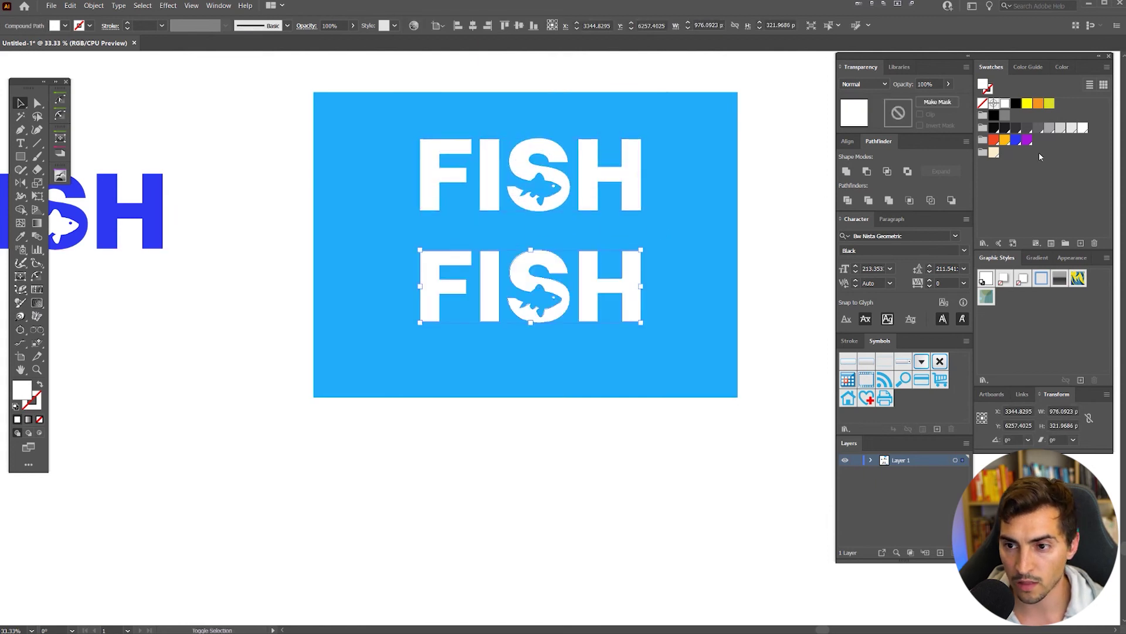
Recolour the lower wordmark with the blue swatch and darken it to navy at about 47.84% HSB brightness.
{"action": "left_click", "coordinate": [1016, 140]}
{"action": "left_click", "coordinate": [1026, 67]}
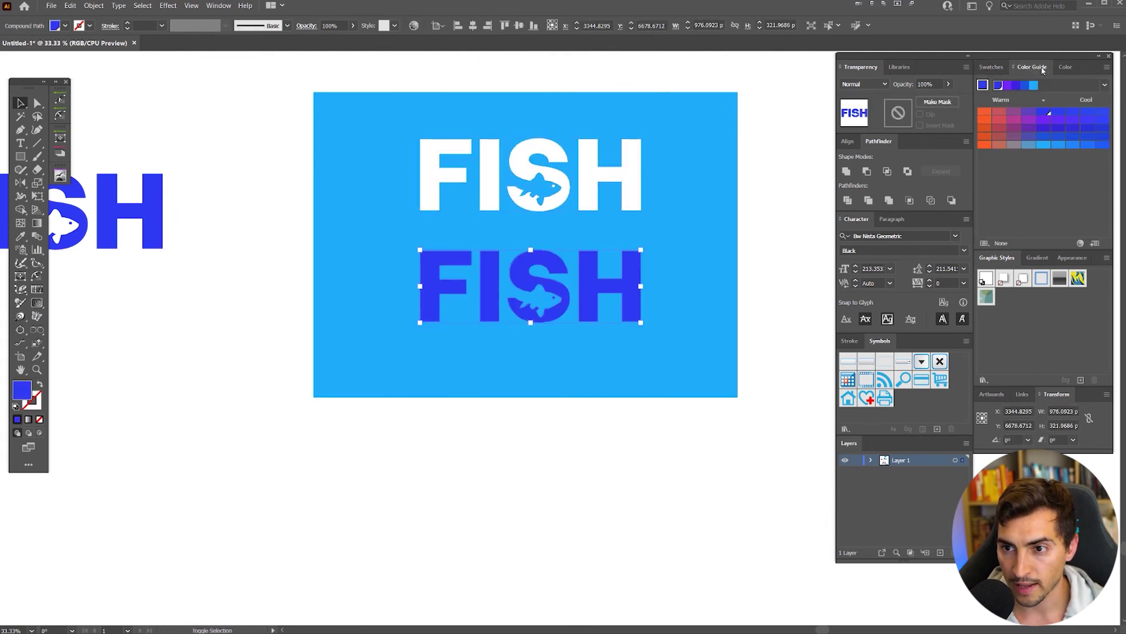
{"action": "left_click", "coordinate": [1064, 67]}
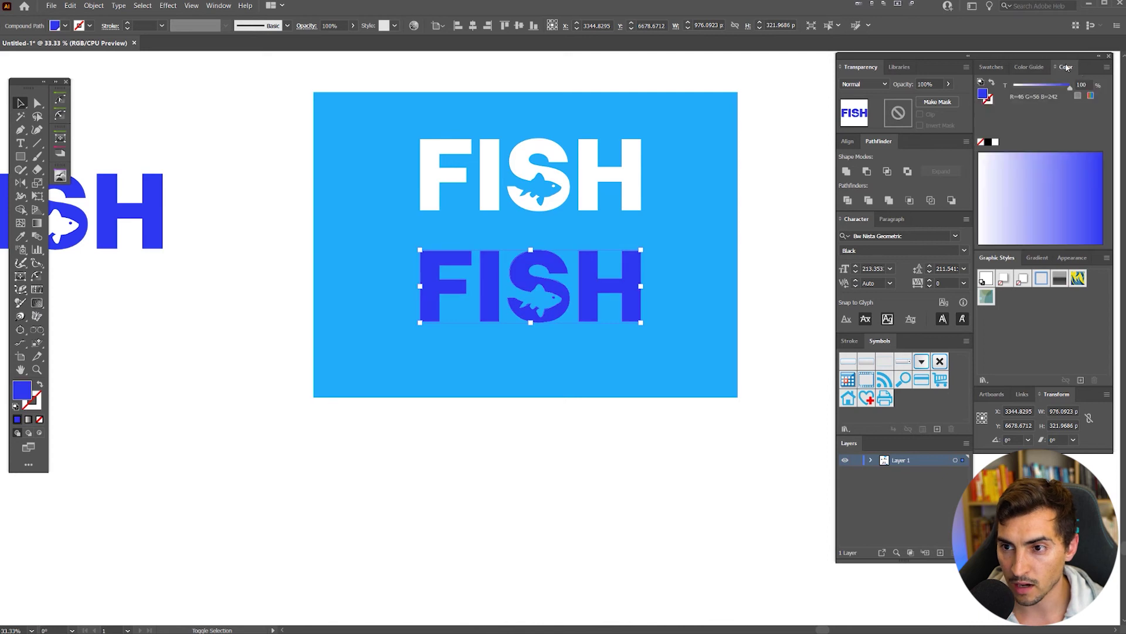
{"action": "left_click", "coordinate": [1107, 68]}
{"action": "left_click", "coordinate": [1118, 103]}
{"action": "mouse_move", "coordinate": [1054, 121]}
{"action": "left_mouse_down"}
{"action": "mouse_move", "coordinate": [1027, 127]}
{"action": "mouse_move", "coordinate": [1049, 124]}
{"action": "left_mouse_up"}
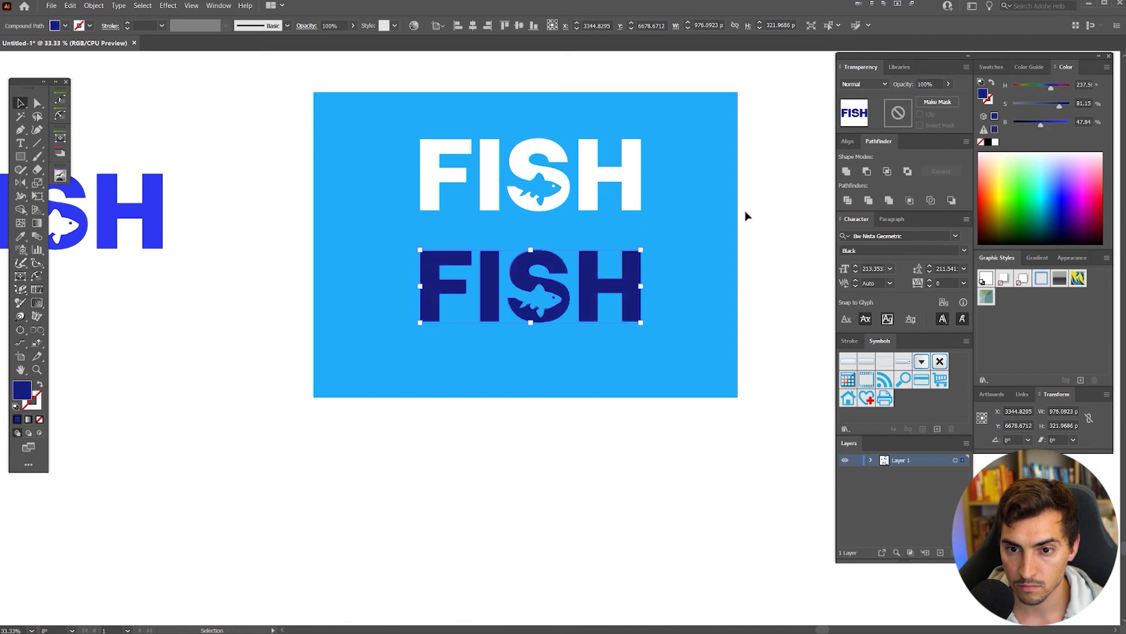
{"action": "left_click", "coordinate": [784, 169]}
Lock the light-blue background rectangle in its original position.
{"action": "key", "text": "Tab"}
{"action": "left_click_drag", "start_coordinate": [728, 109], "coordinate": [435, 264]}
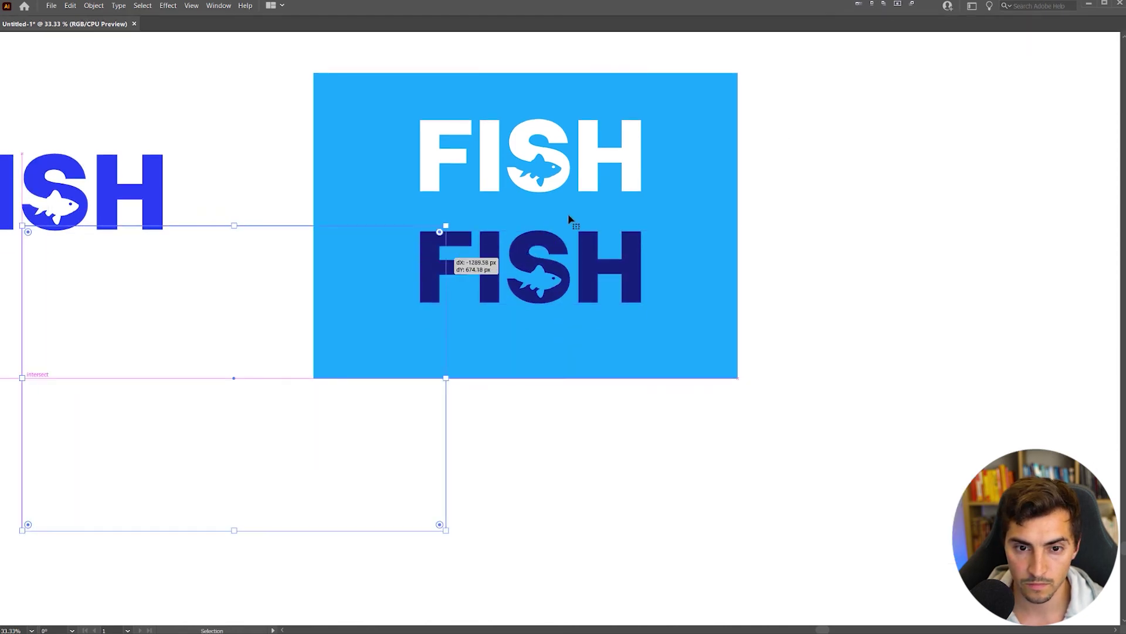
{"action": "key", "text": "ctrl+z"}
{"action": "key", "text": "ctrl+2"}
Enlarge the white and navy wordmarks together slightly and centre the pair vertically on the light-blue rectangle.
{"action": "left_click_drag", "start_coordinate": [740, 110], "coordinate": [423, 264]}
{"action": "left_click_drag", "start_coordinate": [641, 119], "coordinate": [656, 107]}
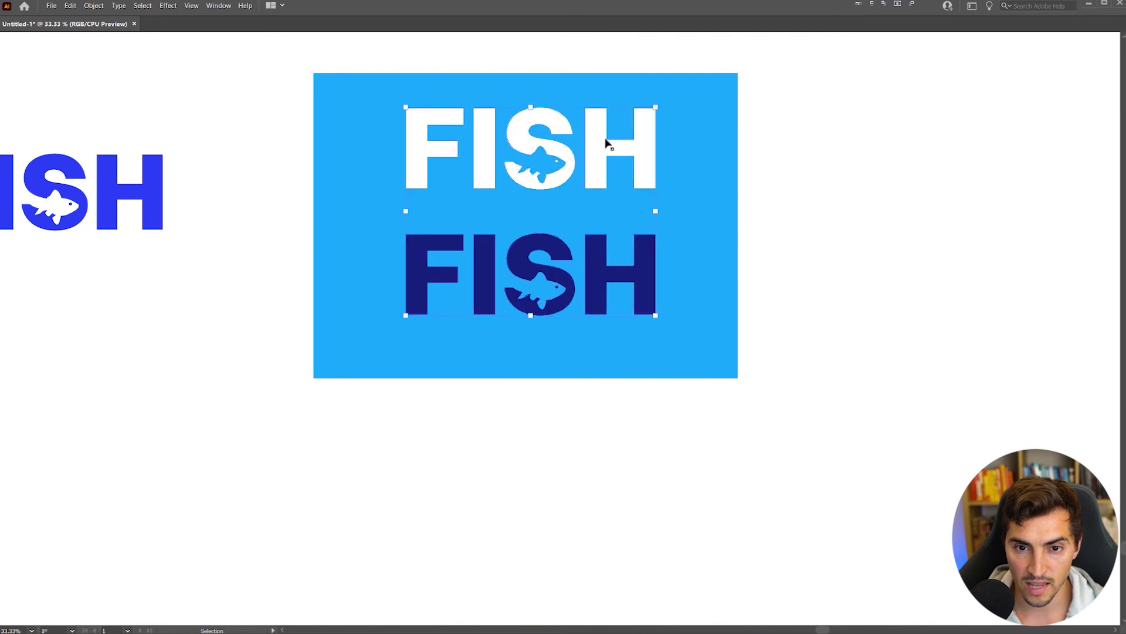
{"action": "left_click_drag", "start_coordinate": [605, 140], "coordinate": [604, 155]}
{"action": "left_click", "coordinate": [747, 123]}
{"action": "scroll", "coordinate": [525, 166], "scroll_direction": "up", "scroll_amount": 1}
{"action": "scroll", "coordinate": [575, 164], "scroll_direction": "up", "scroll_amount": 1}
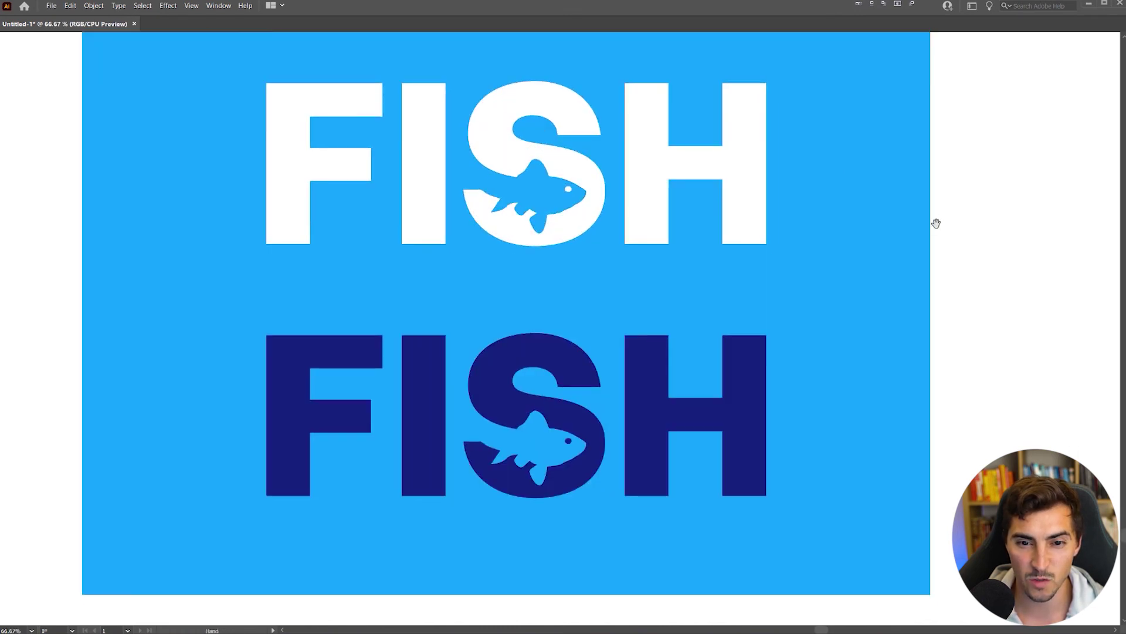
{"action": "left_click_drag", "start_coordinate": [935, 221], "coordinate": [943, 243]}
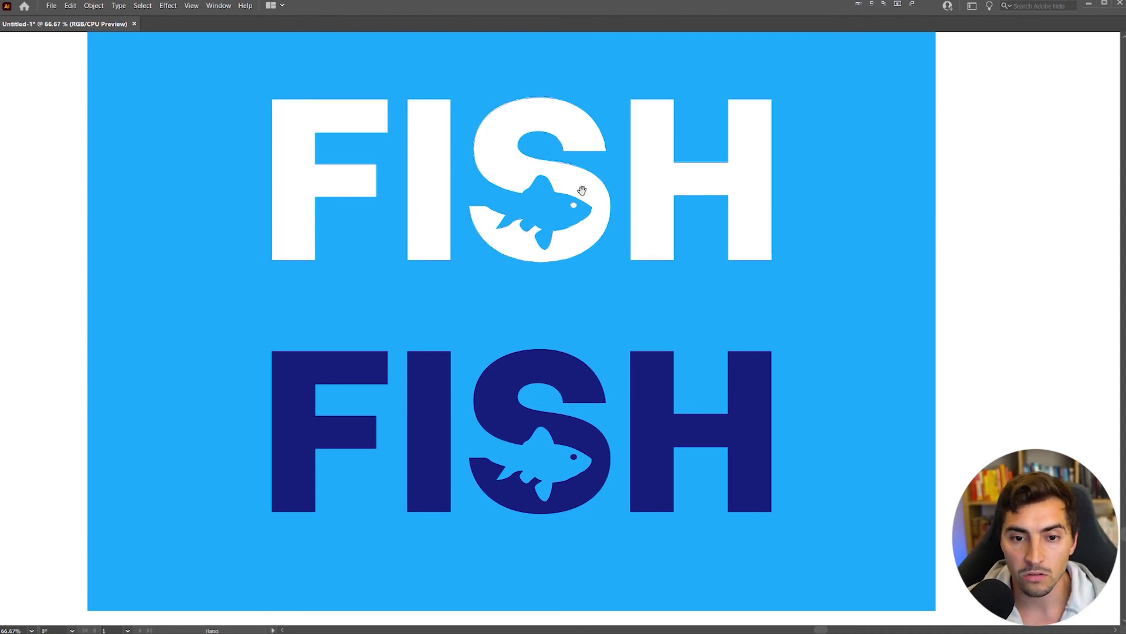
{"action": "scroll", "coordinate": [552, 206], "scroll_direction": "up", "scroll_amount": 3}
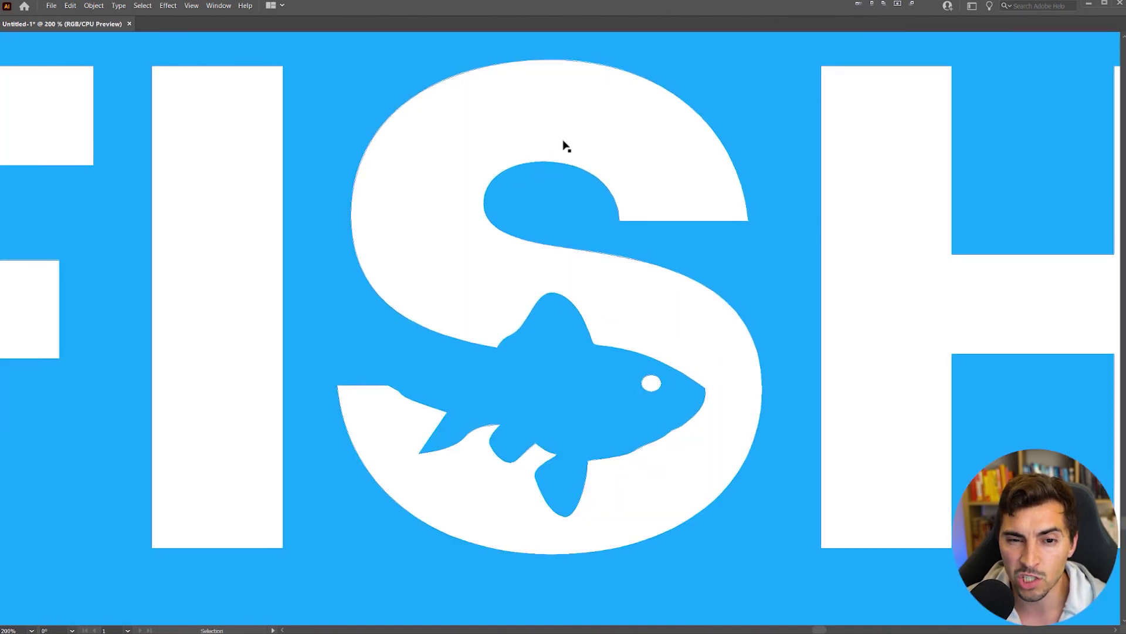
Duplicate the black FISH wordmark with two fish in its S and place the copy to the right of the original.
{"action": "scroll", "coordinate": [496, 157], "scroll_direction": "down", "scroll_amount": 7}
{"action": "left_click_drag", "start_coordinate": [496, 161], "coordinate": [881, 325]}
{"action": "scroll", "coordinate": [500, 212], "scroll_direction": "down", "scroll_amount": 1}
{"action": "left_click_drag", "start_coordinate": [499, 213], "coordinate": [526, 488]}
{"action": "left_click_drag", "start_coordinate": [575, 196], "coordinate": [636, 405]}
{"action": "scroll", "coordinate": [503, 211], "scroll_direction": "up", "scroll_amount": 2}
{"action": "scroll", "coordinate": [945, 284], "scroll_direction": "up", "scroll_amount": 1}
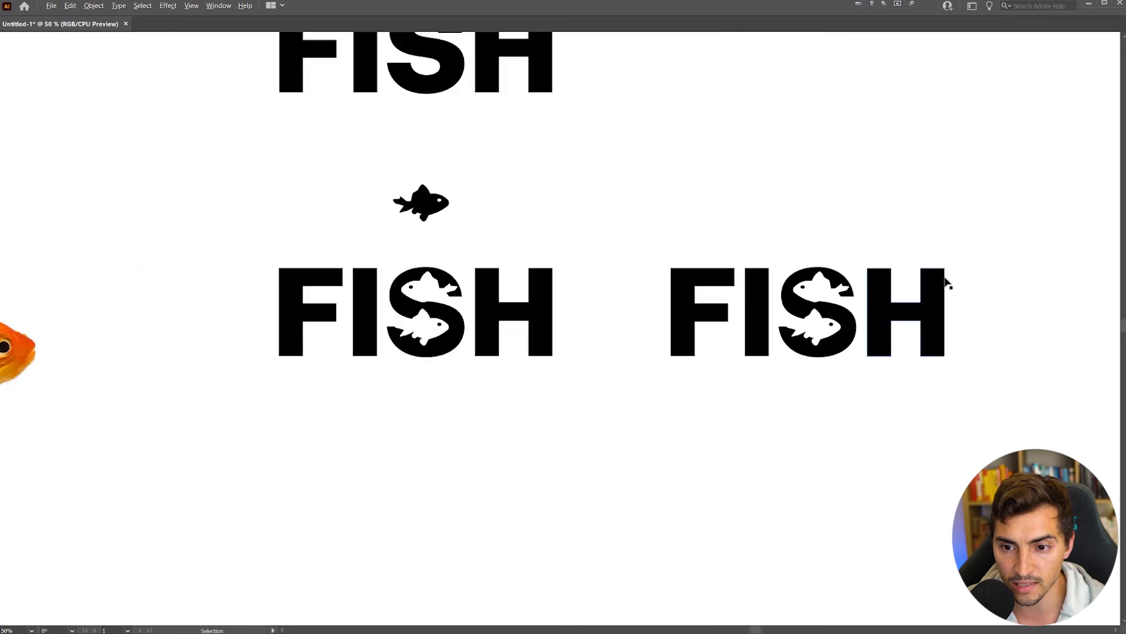
{"action": "scroll", "coordinate": [676, 257], "scroll_direction": "up", "scroll_amount": 2}
{"action": "left_click_drag", "start_coordinate": [158, 402], "coordinate": [780, 346]}
{"action": "scroll", "coordinate": [564, 352], "scroll_direction": "right", "scroll_amount": 5}
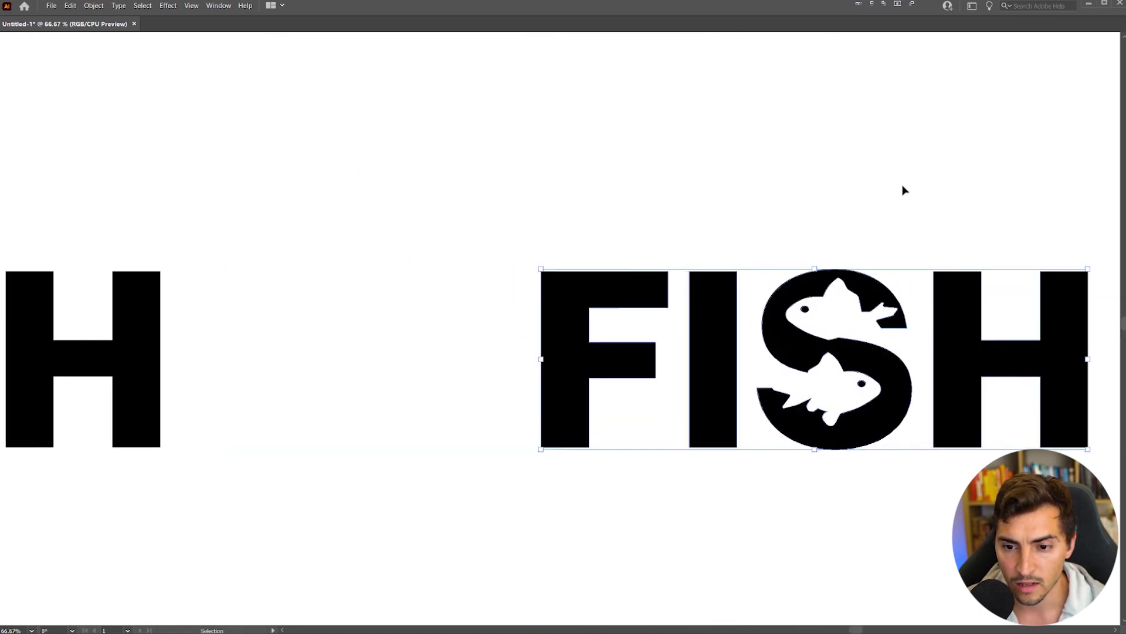
{"action": "left_click", "coordinate": [927, 266]}
Recolour the copied two-fish wordmark light cyan-blue, at about 189° hue, 63.14% saturation and 100% brightness.
{"action": "scroll", "coordinate": [927, 265], "scroll_direction": "up", "scroll_amount": 2}
{"action": "left_click_drag", "start_coordinate": [778, 255], "coordinate": [710, 161]}
{"action": "left_click_drag", "start_coordinate": [739, 288], "coordinate": [627, 272]}
{"action": "scroll", "coordinate": [598, 304], "scroll_direction": "down", "scroll_amount": 2}
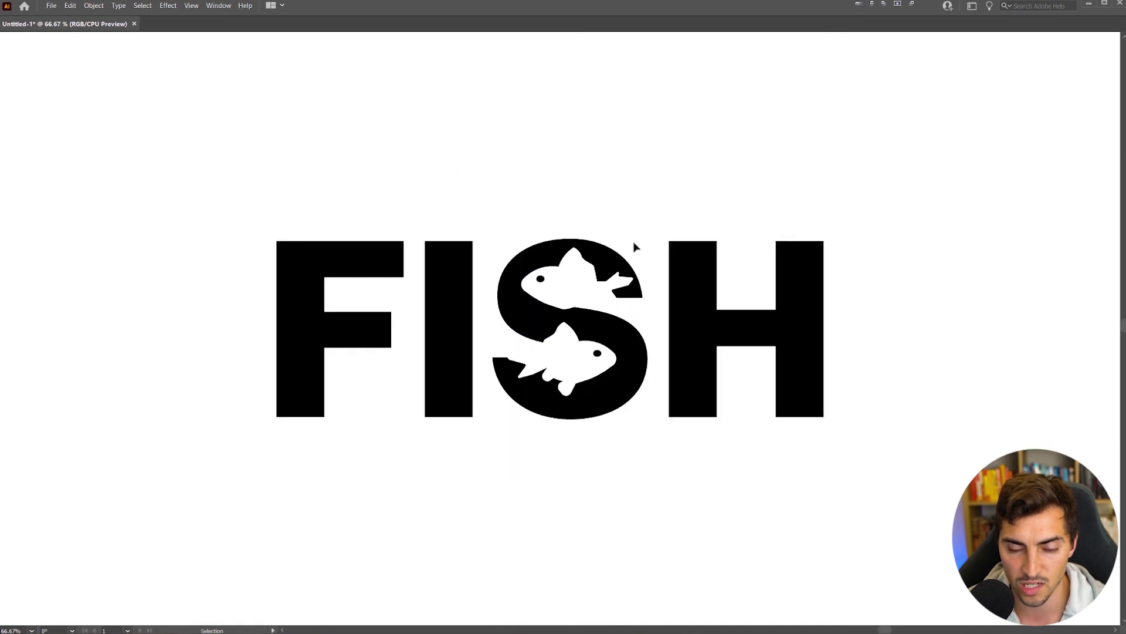
{"action": "left_click", "coordinate": [616, 264]}
{"action": "key", "text": "Tab"}
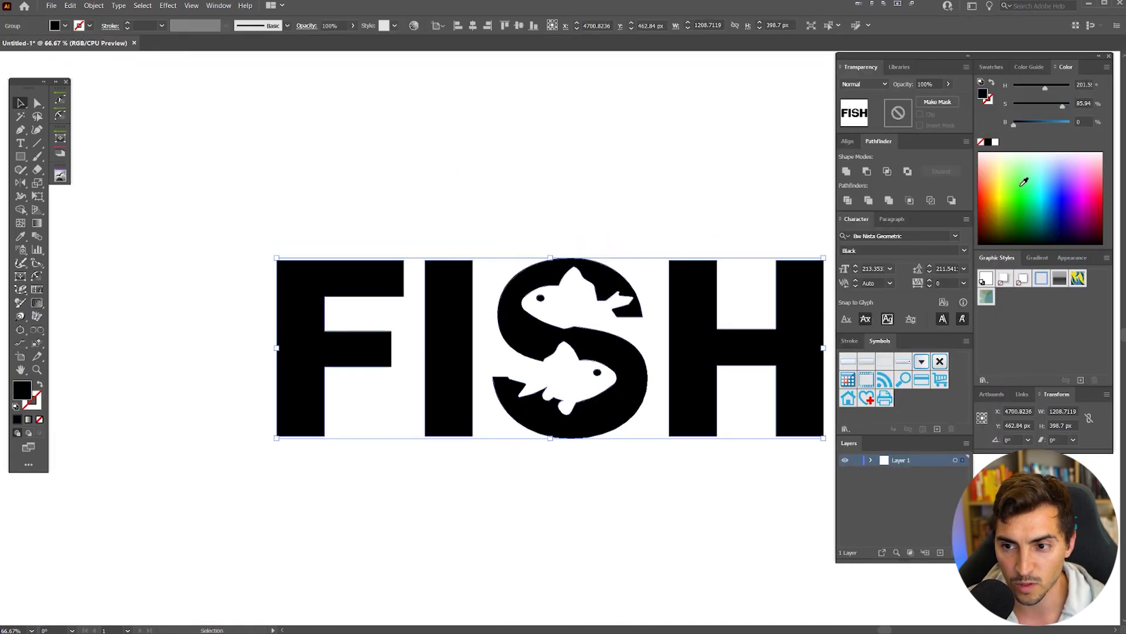
{"action": "left_click_drag", "start_coordinate": [1061, 189], "coordinate": [1050, 181]}
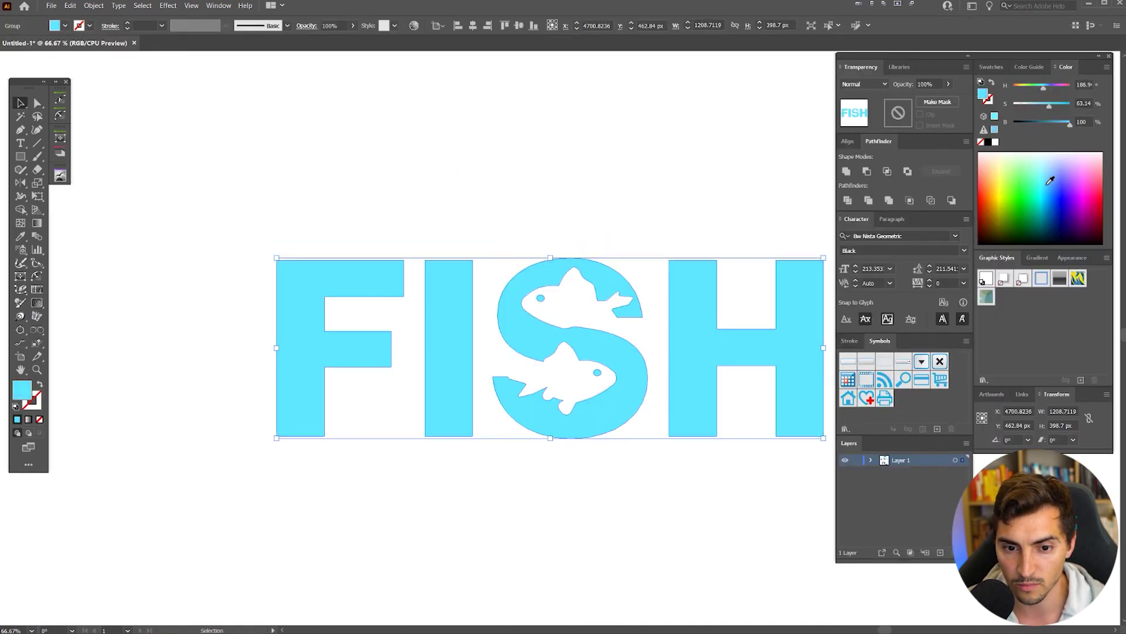
{"action": "left_click", "coordinate": [673, 177]}
{"action": "key", "text": "Tab"}
{"action": "scroll", "coordinate": [708, 168], "scroll_direction": "up", "scroll_amount": 1}
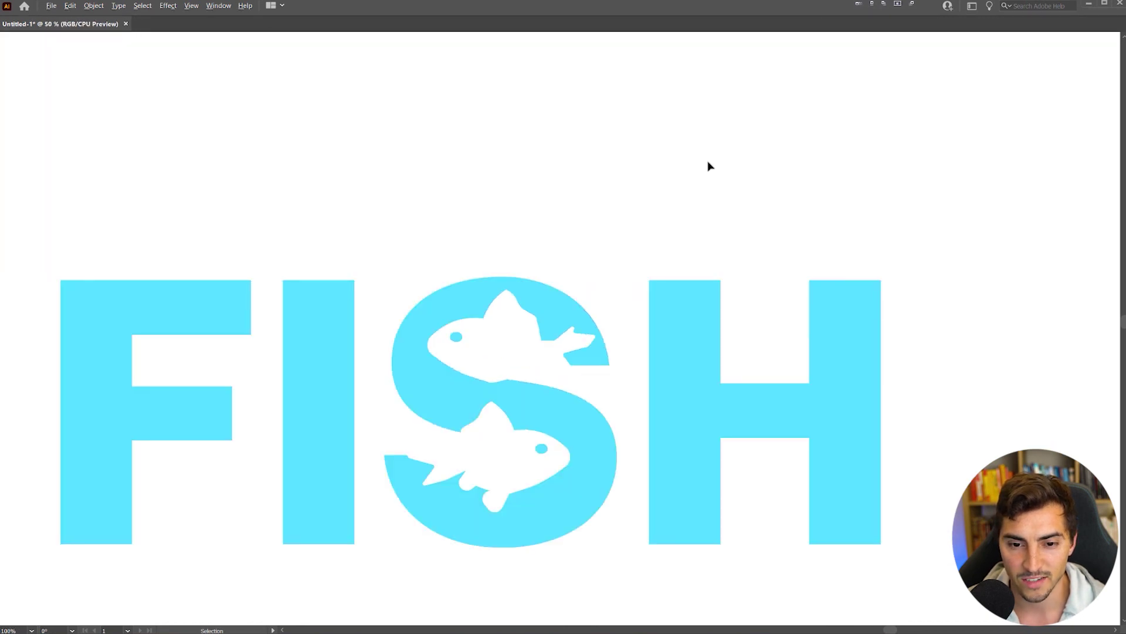
{"action": "scroll", "coordinate": [708, 166], "scroll_direction": "down", "scroll_amount": 4}
{"action": "left_click_drag", "start_coordinate": [764, 463], "coordinate": [742, 206]}
{"action": "scroll", "coordinate": [757, 204], "scroll_direction": "down", "scroll_amount": 2}
{"action": "scroll", "coordinate": [644, 557], "scroll_direction": "up", "scroll_amount": 4}
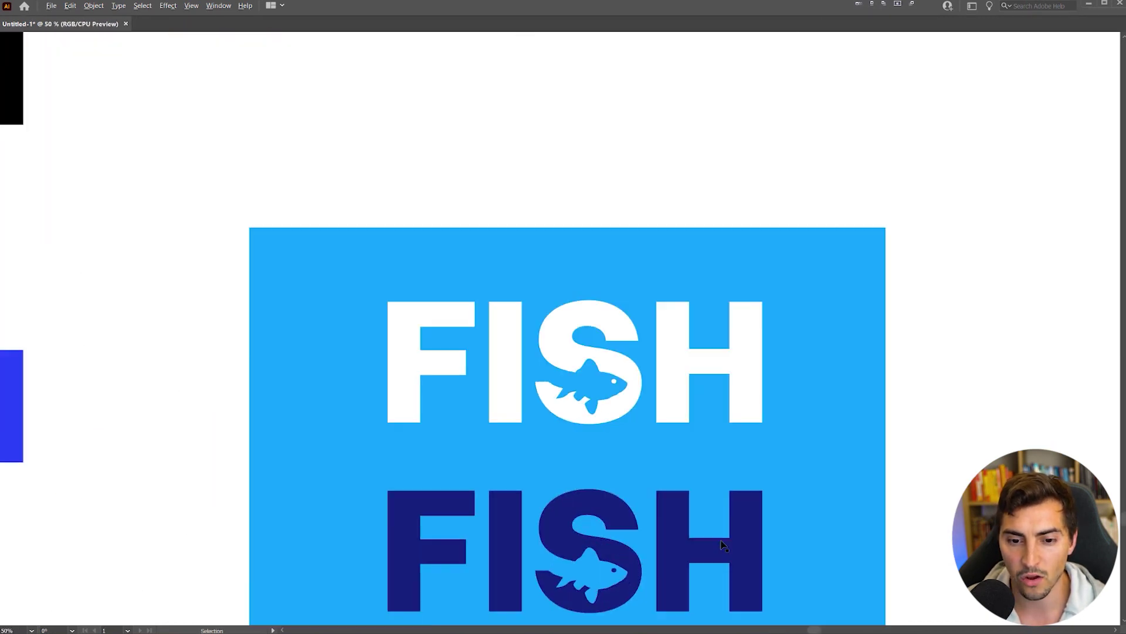